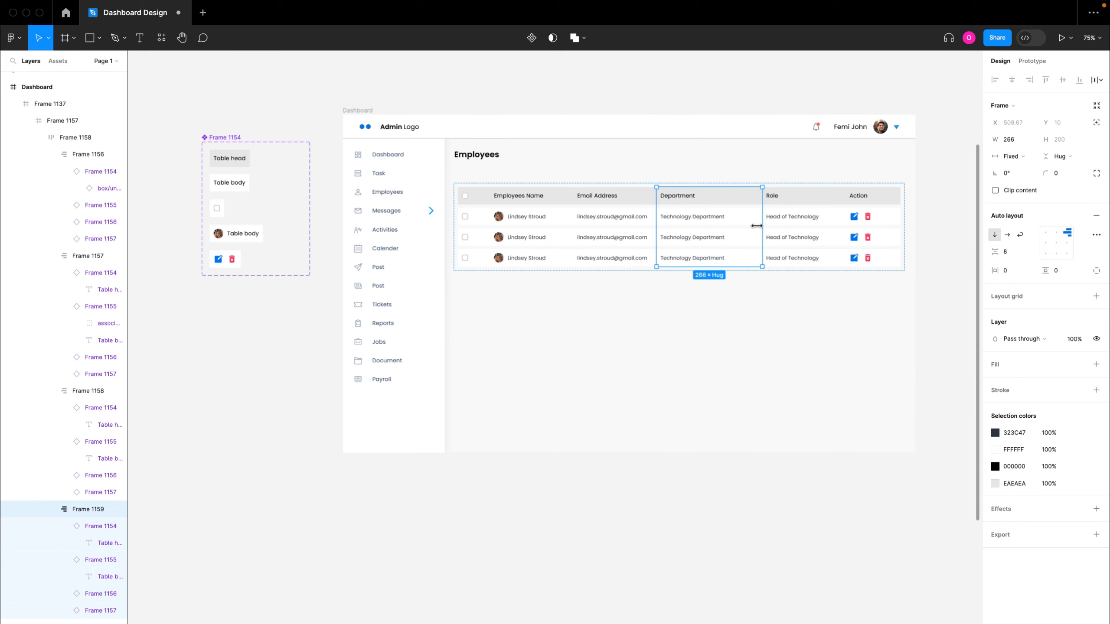
# Resize the employee table's Email Address column to a width of 257 and its Department column to about 268
pyautogui.click(627, 230)
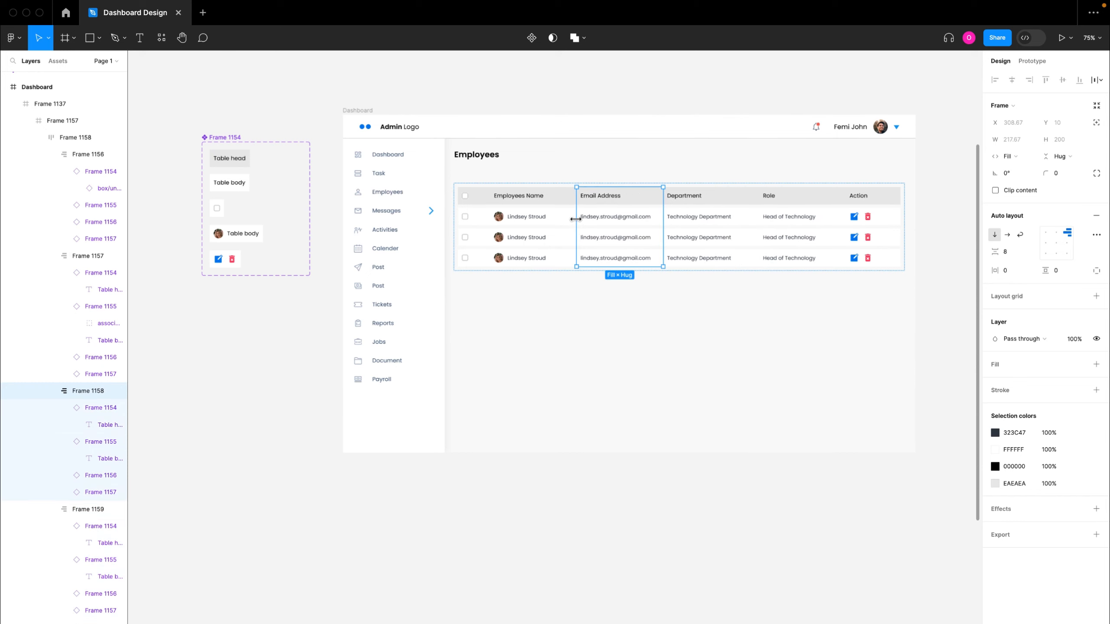
pyautogui.moveTo(576, 226); pyautogui.dragTo(569, 226)
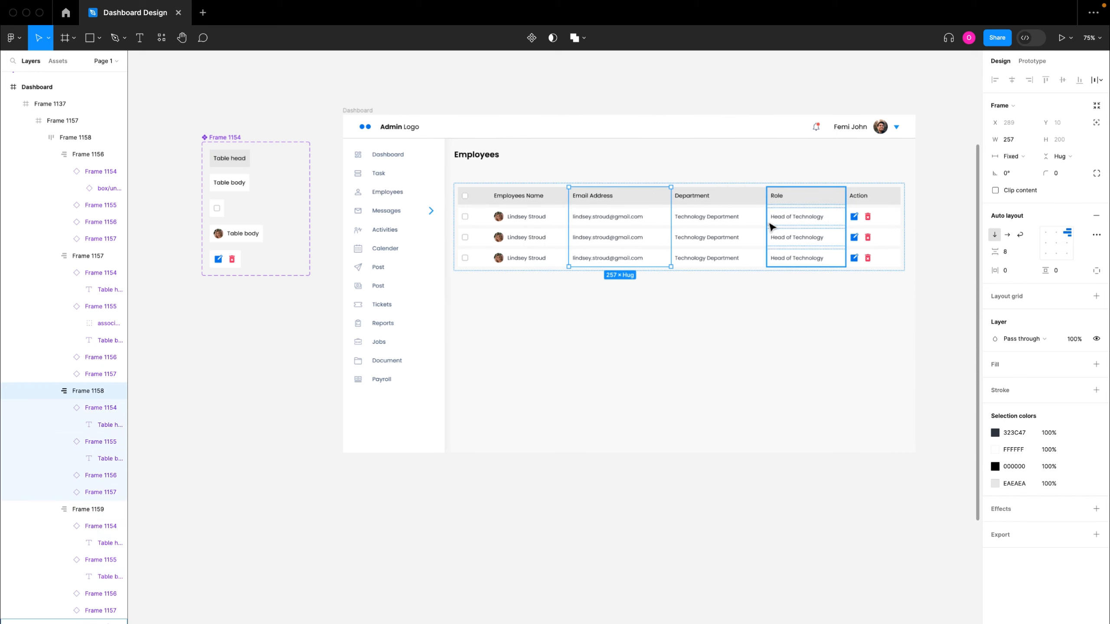
pyautogui.click(790, 227)
pyautogui.click(729, 228)
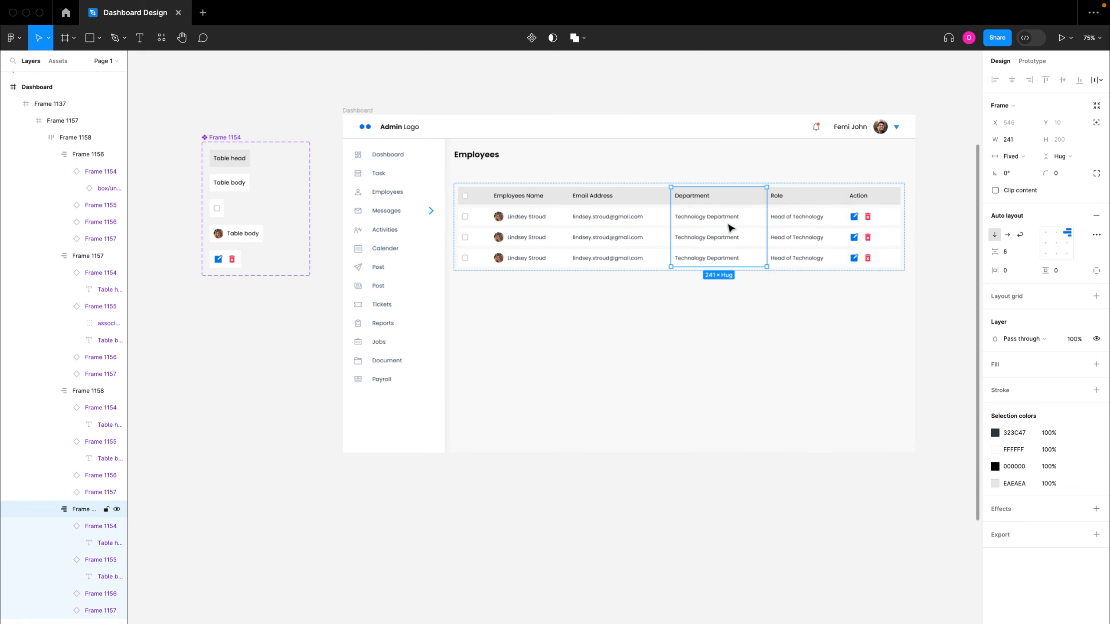
pyautogui.moveTo(769, 221); pyautogui.dragTo(778, 220)
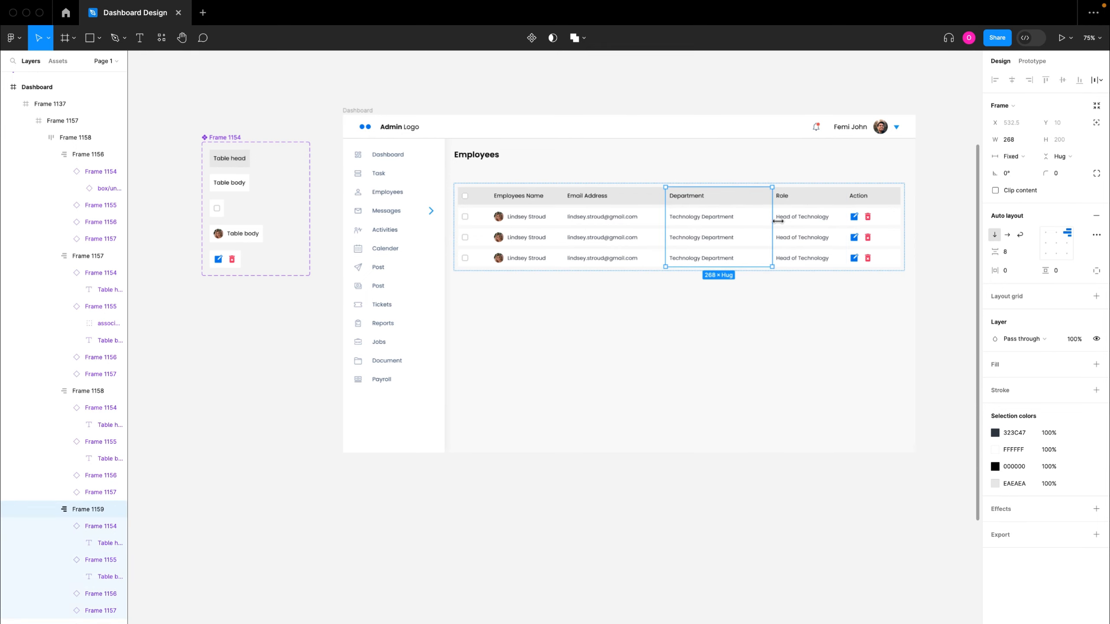
pyautogui.moveTo(778, 221); pyautogui.dragTo(788, 221)
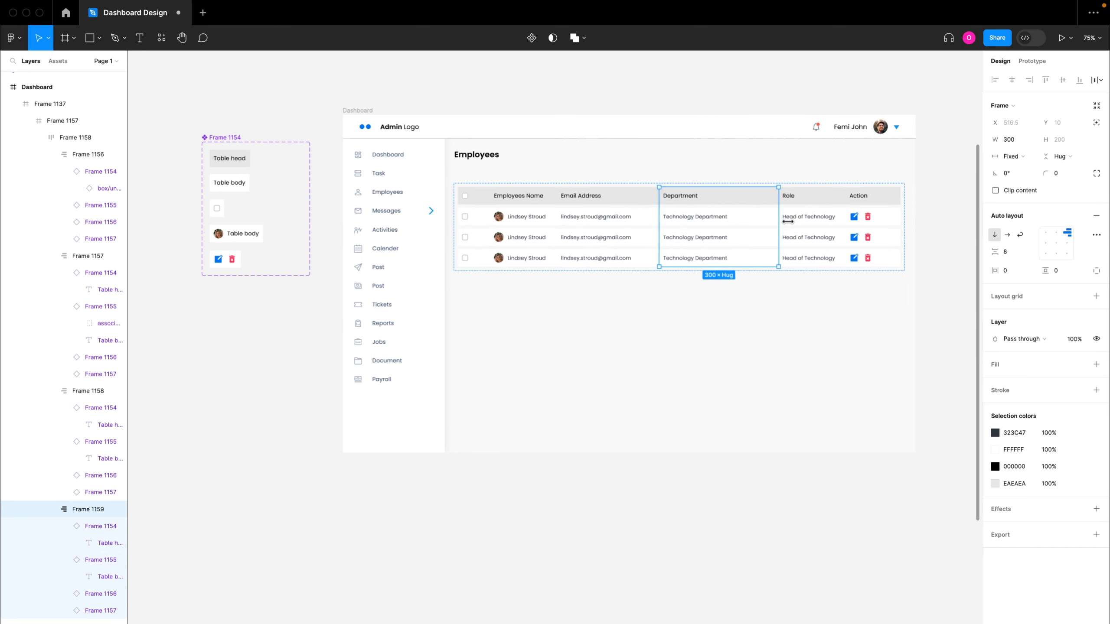
# Narrow the checkbox column of the employee table to a width of about 65
pyautogui.click(591, 224)
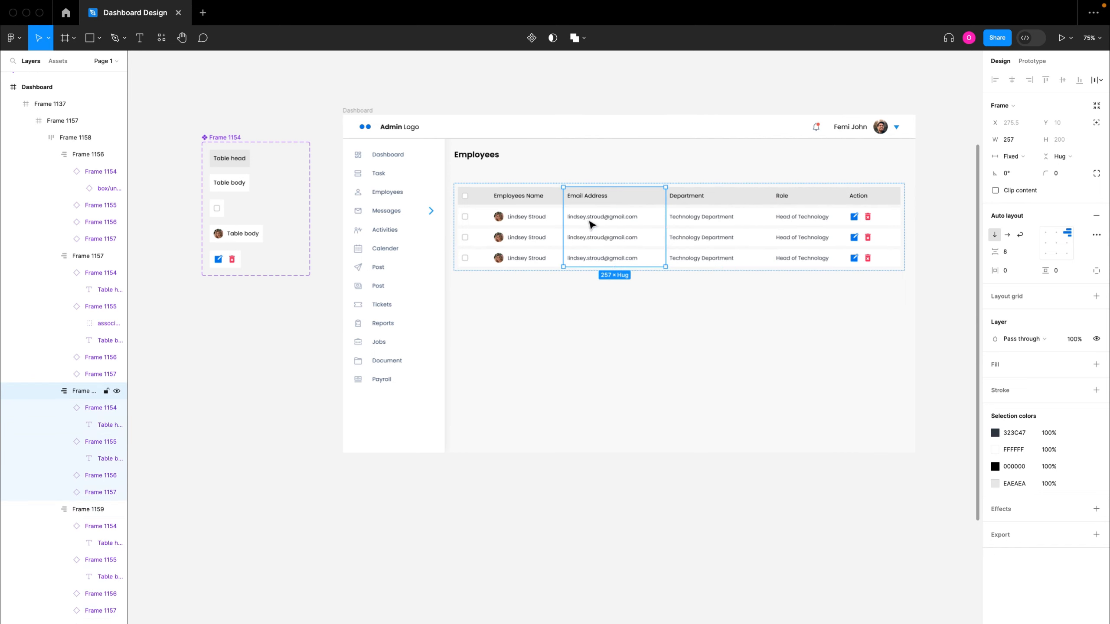
pyautogui.click(481, 223)
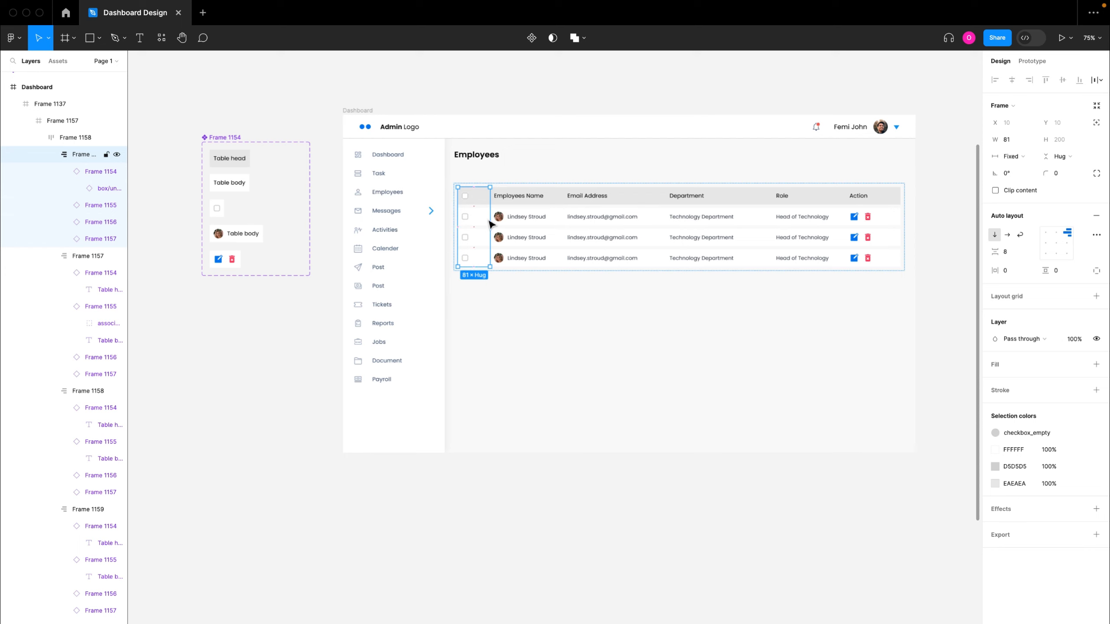
pyautogui.moveTo(489, 221); pyautogui.dragTo(484, 221)
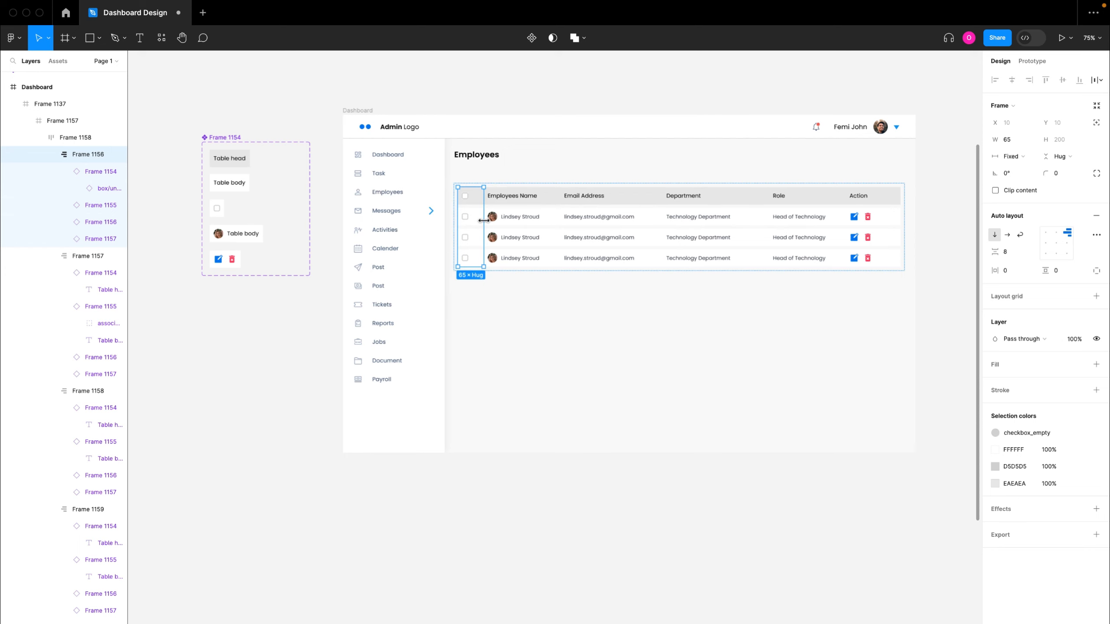
pyautogui.click(547, 282)
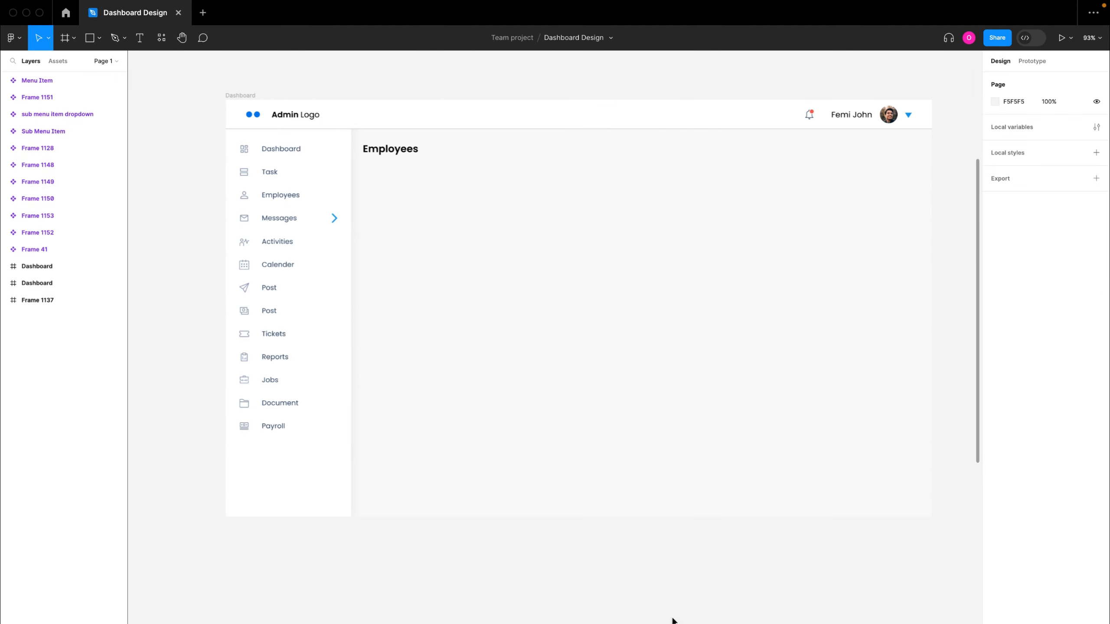
# Look over the existing dashboard design and its components, and return to the empty Employees frame
pyautogui.scroll(-5, 673, 621)
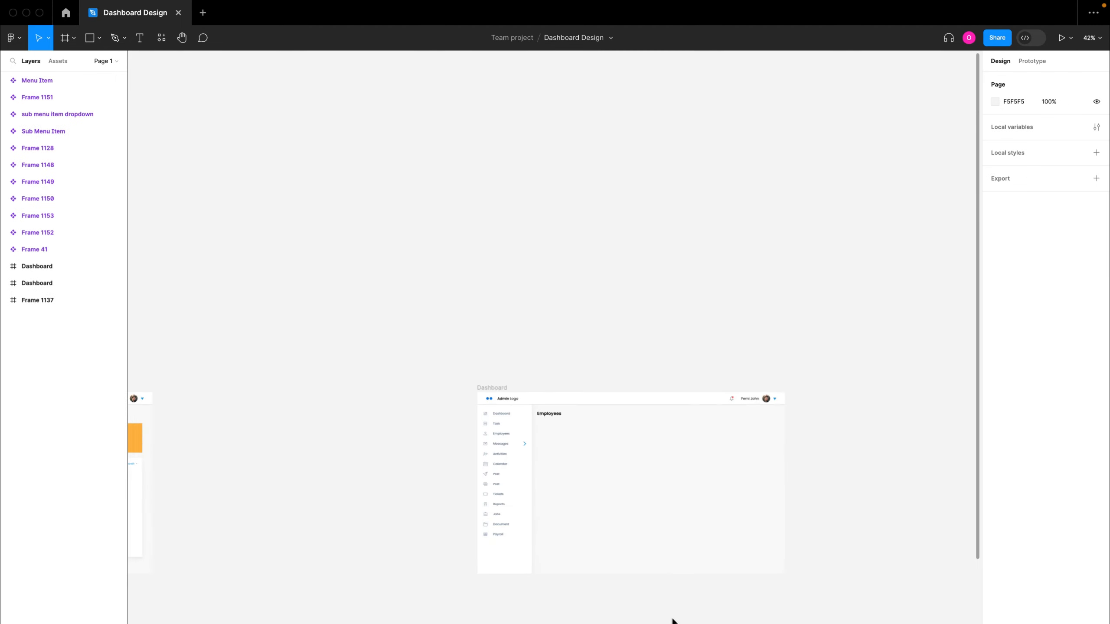
pyautogui.hscroll(-12, 673, 621)
pyautogui.scroll(-3, 673, 621)
pyautogui.hscroll(-10, 675, 619)
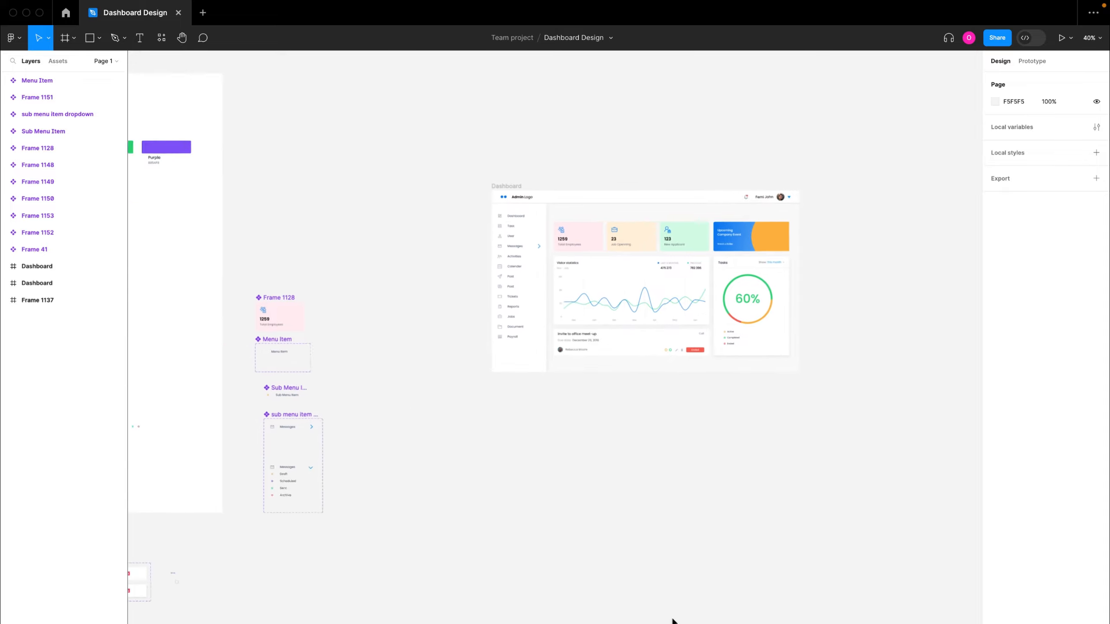
pyautogui.scroll(-3, 677, 613)
pyautogui.hscroll(10, 680, 607)
pyautogui.hscroll(3, 680, 608)
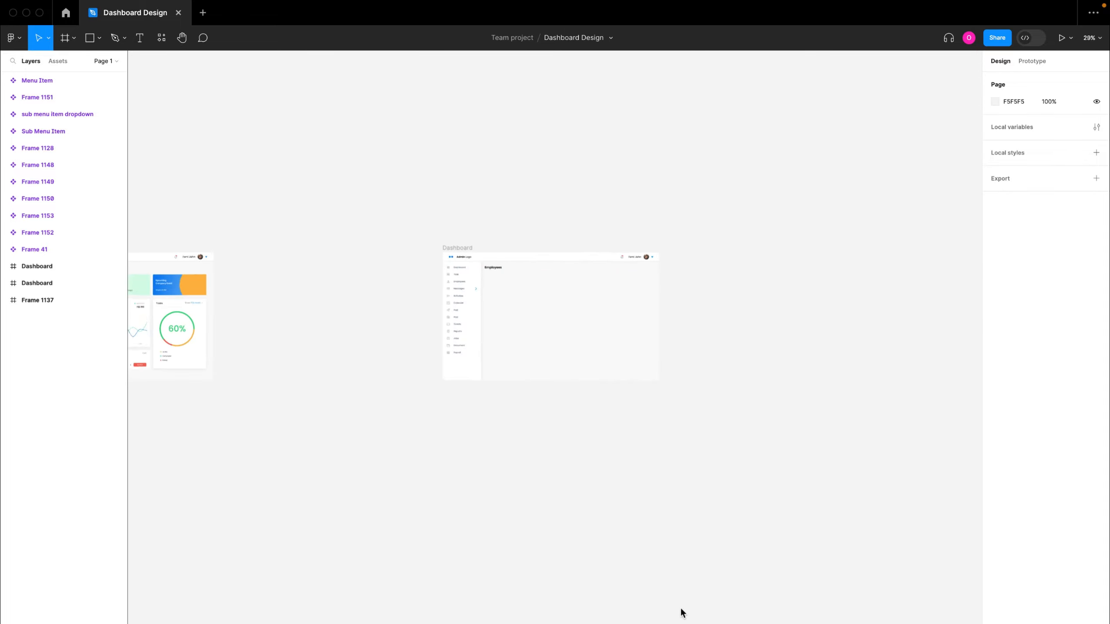
pyautogui.scroll(5, 680, 607)
pyautogui.scroll(5, 680, 608)
pyautogui.hscroll(-3, 680, 608)
pyautogui.scroll(4, 680, 608)
pyautogui.scroll(5, 680, 607)
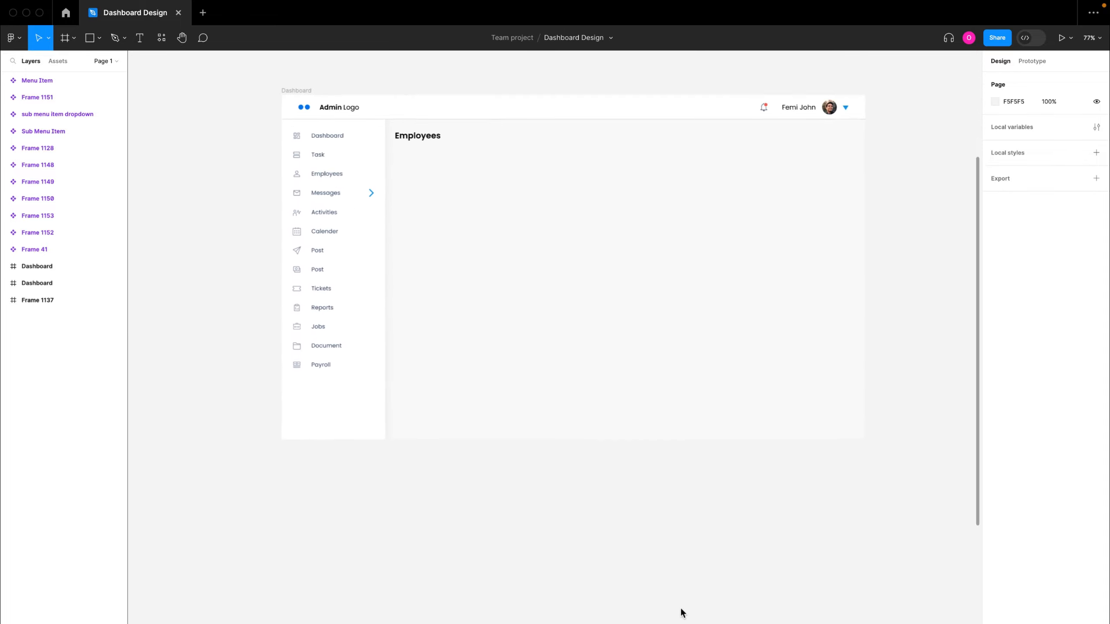
# Add a text layer reading "Table head" on the empty canvas beside the Employees frame
pyautogui.hscroll(-2, 463, 453)
pyautogui.hscroll(-5, 464, 453)
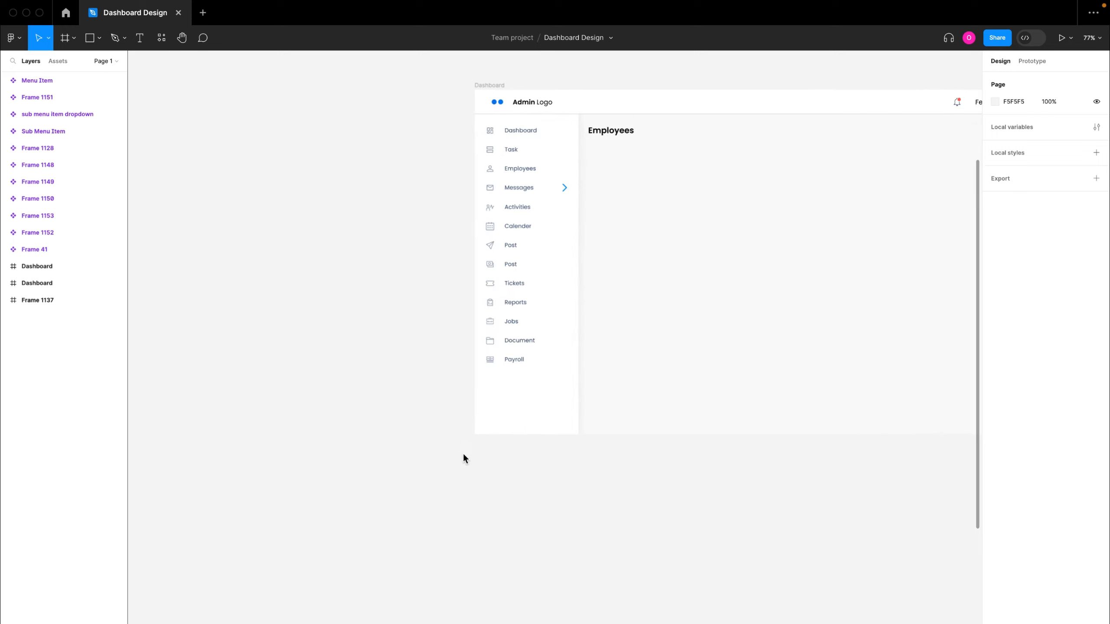
pyautogui.scroll(3, 463, 453)
pyautogui.scroll(2, 463, 453)
pyautogui.hscroll(-2, 463, 453)
pyautogui.scroll(2, 463, 453)
pyautogui.hscroll(-2, 464, 453)
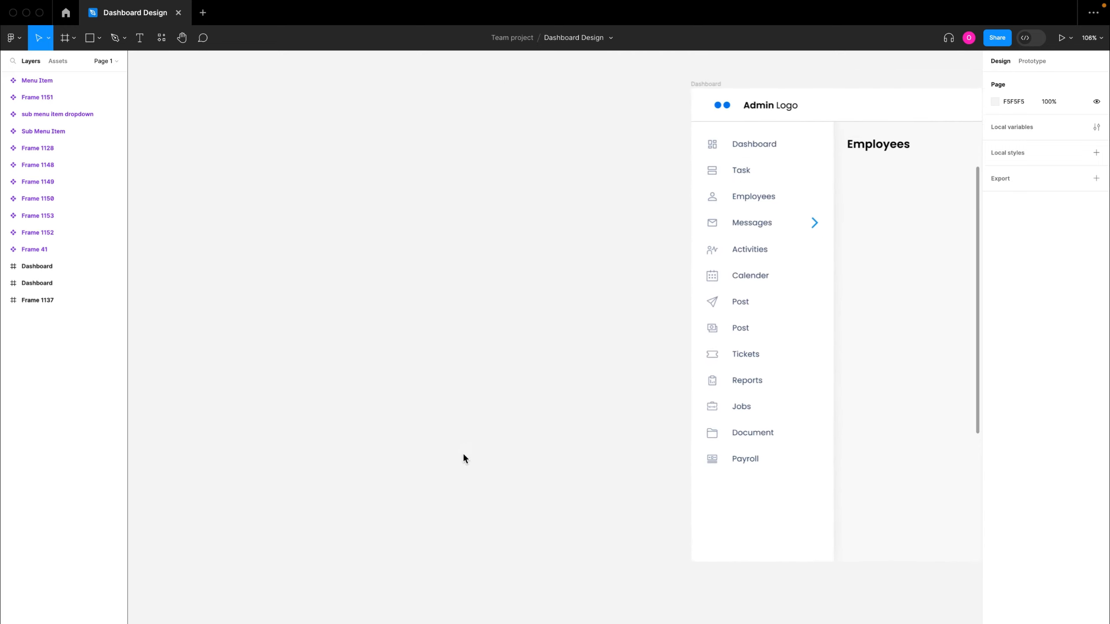
pyautogui.hscroll(3, 449, 189)
pyautogui.scroll(1, 450, 189)
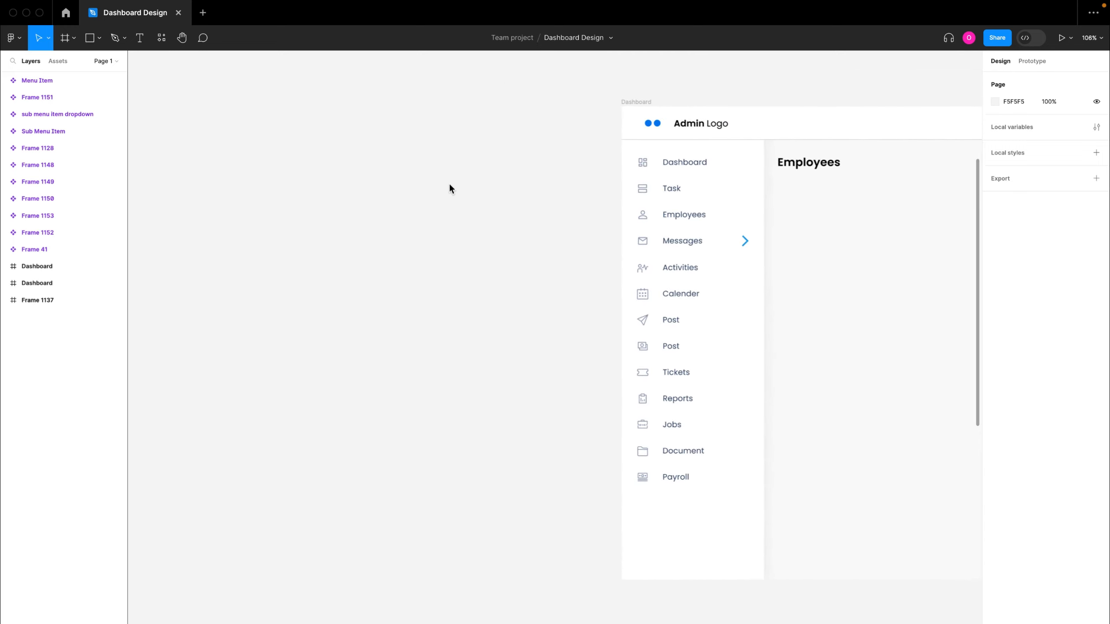
pyautogui.press('t')
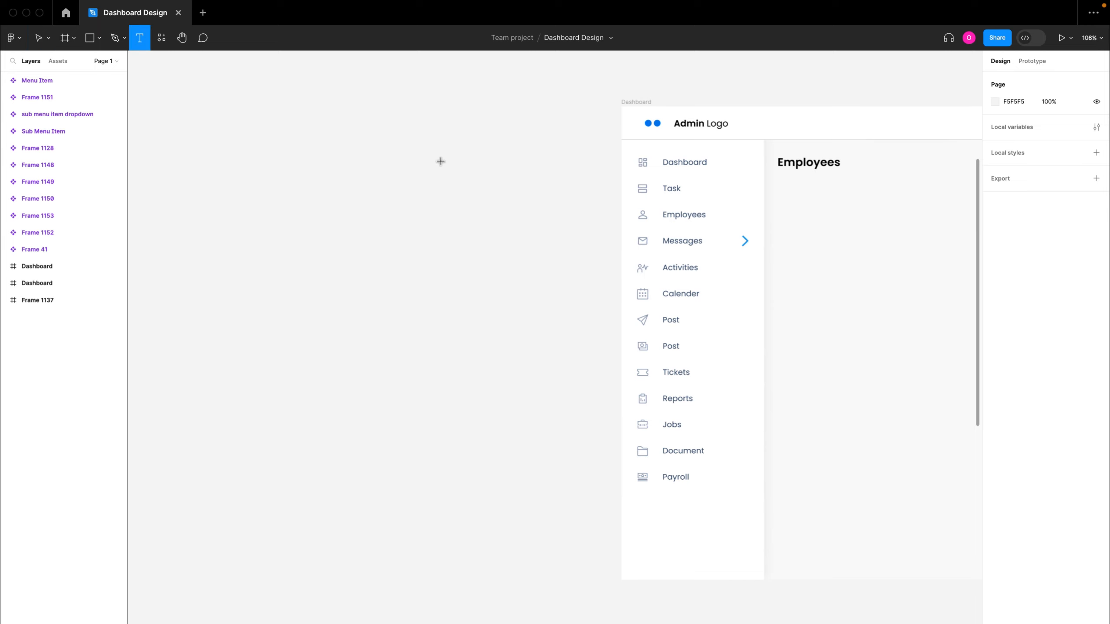
pyautogui.click(440, 161)
pyautogui.write('Ta')
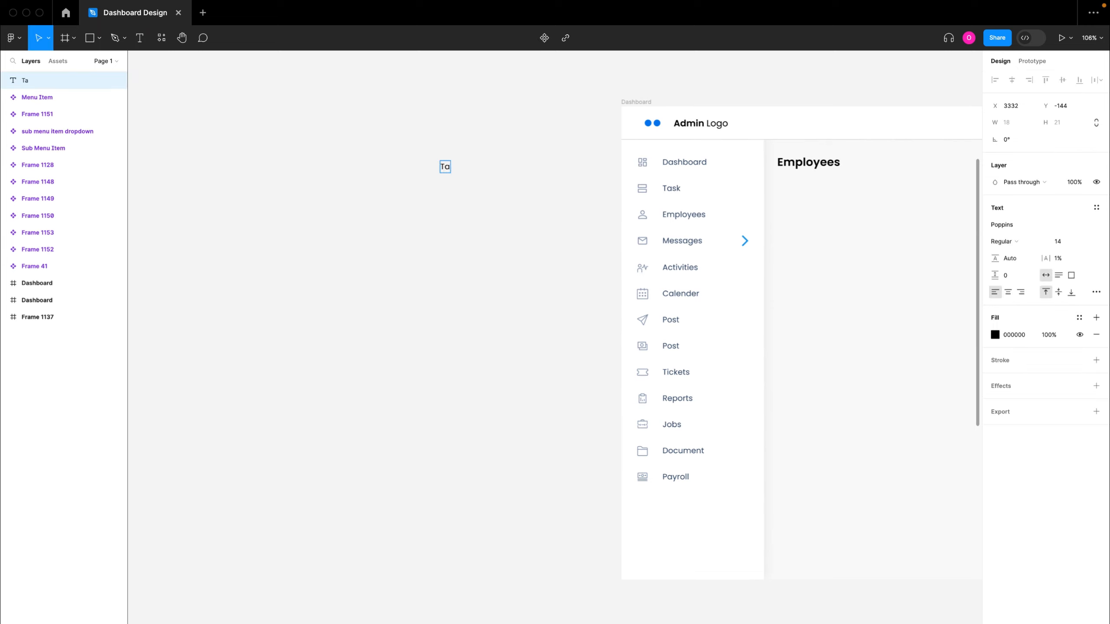
pyautogui.write('ble head')
pyautogui.press('Escape')
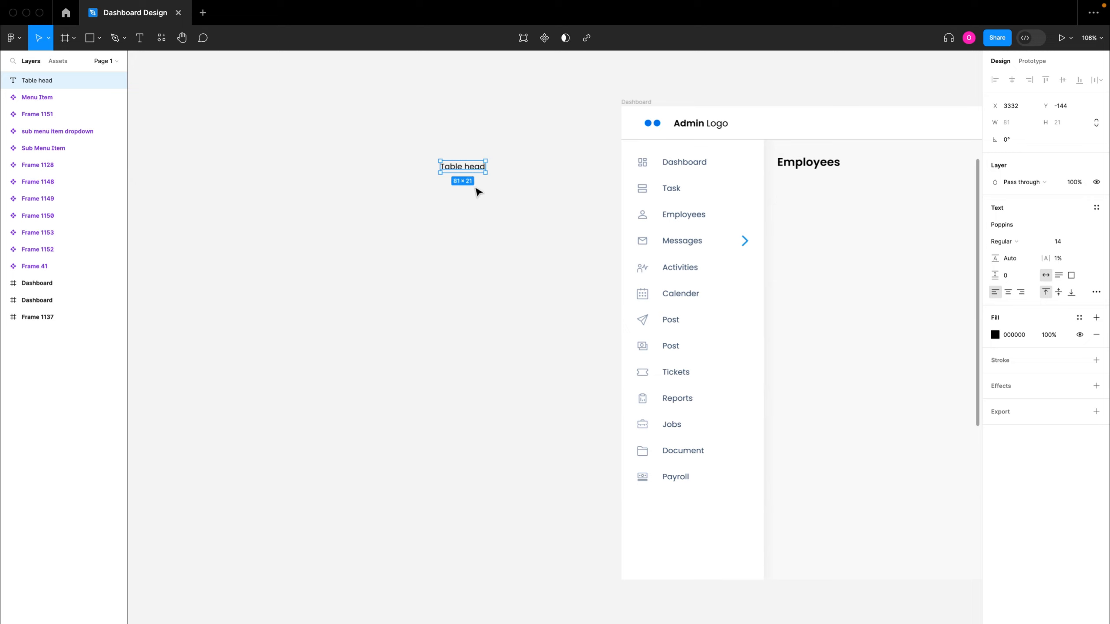
# Wrap the "Table head" text in an auto layout frame and fill the frame with EAEAEA
pyautogui.scroll(5, 464, 179)
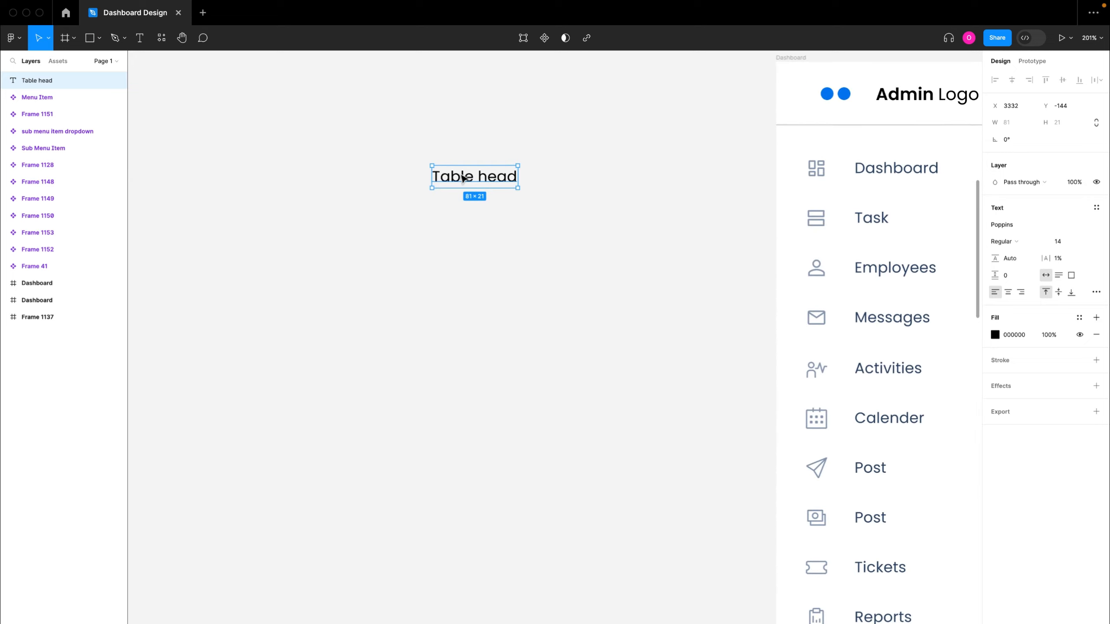
pyautogui.hotkey('shift', 'a')
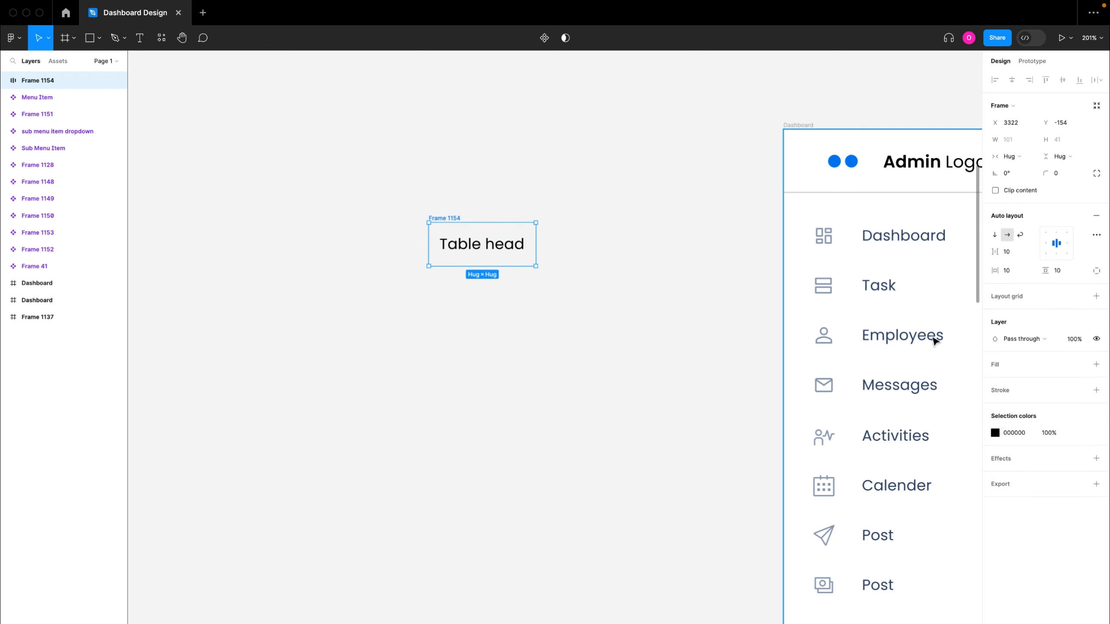
pyautogui.click(1096, 364)
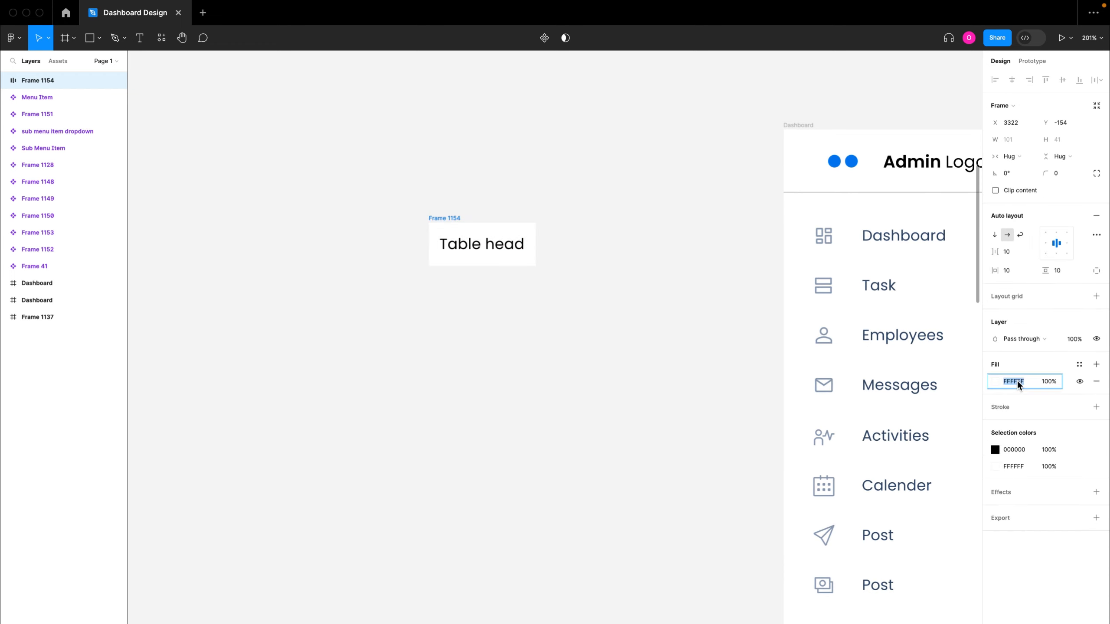
pyautogui.write('eaeaea')
pyautogui.press('Return')
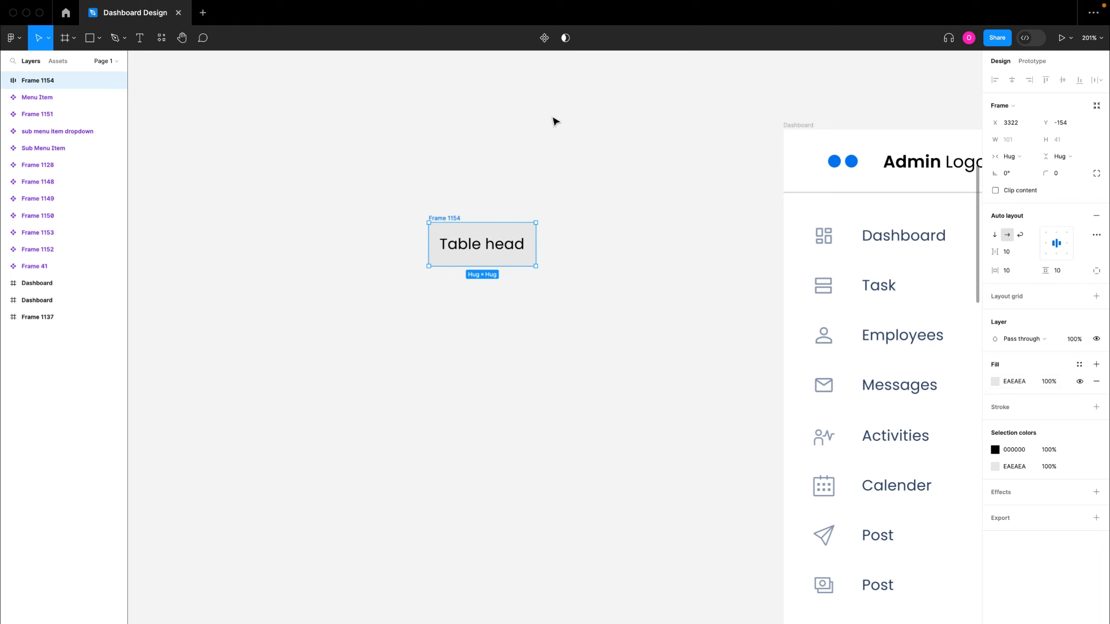
# Convert the "Table head" frame to a component and add a second variant filled with FFFFFF
pyautogui.click(548, 40)
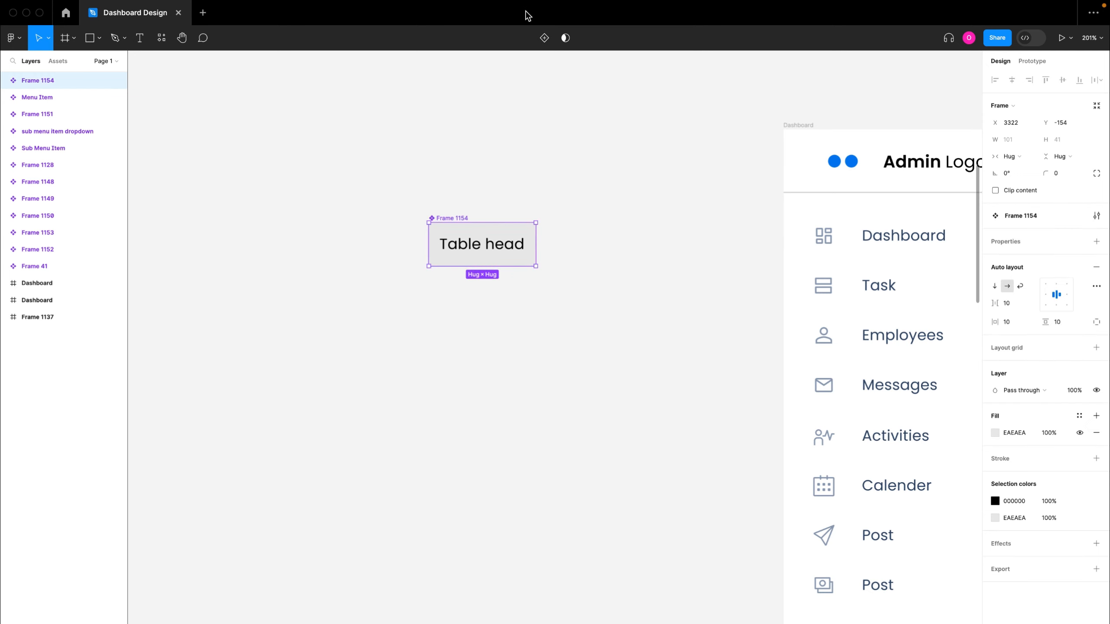
pyautogui.click(547, 40)
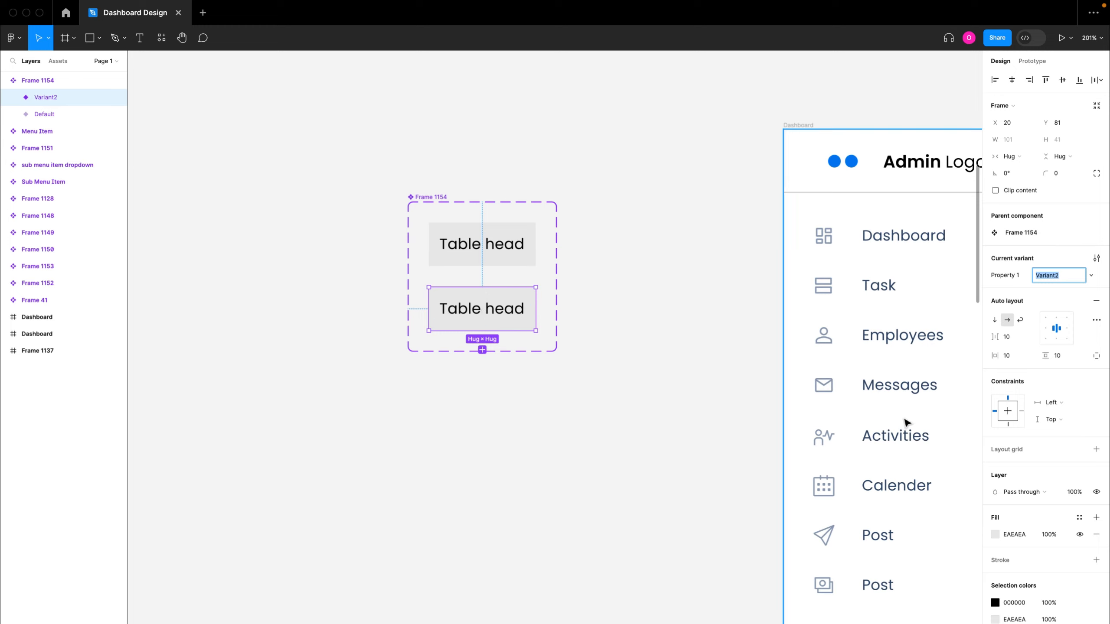
pyautogui.click(1010, 534)
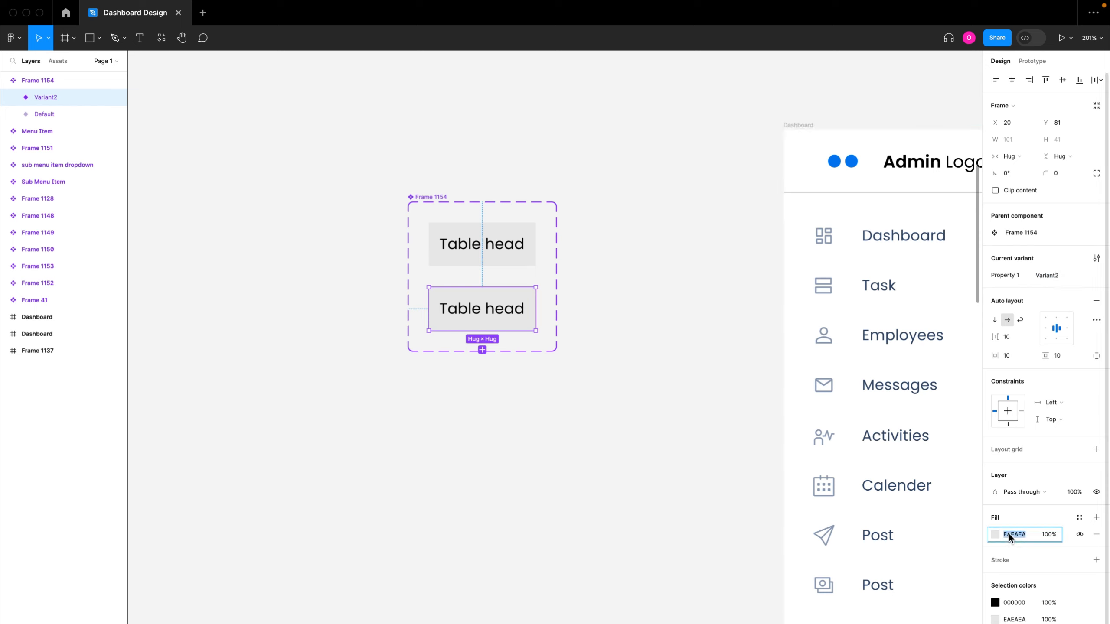
pyautogui.write('fffff')
pyautogui.press('Return')
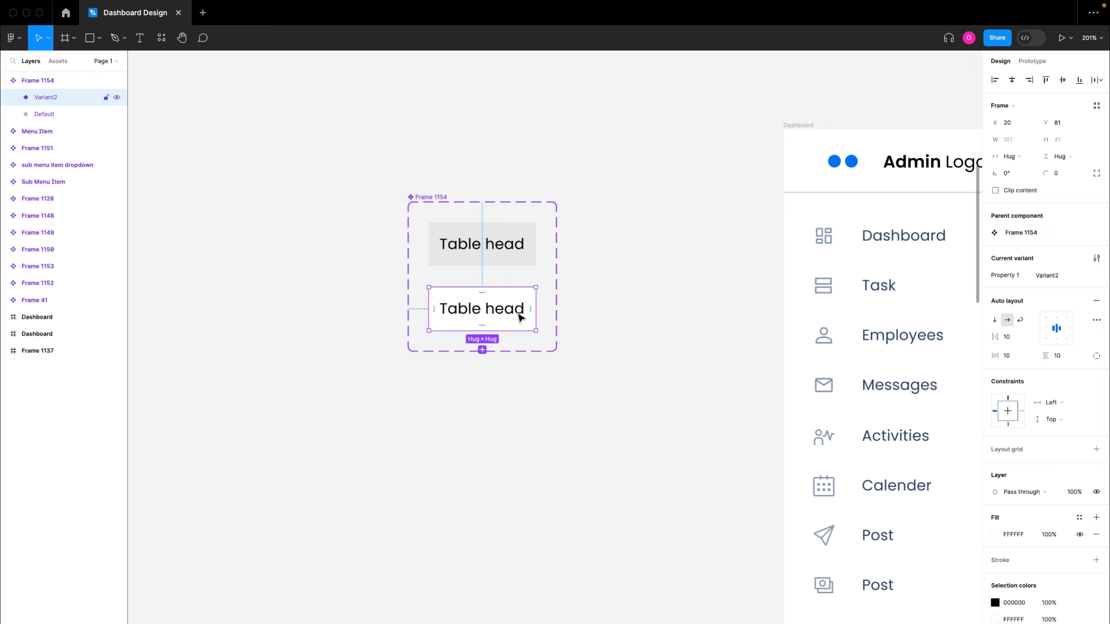
# Paste the copied checkbox, photo, edit and delete icons into the white variant and widen the component set to 272
pyautogui.press('super+v')
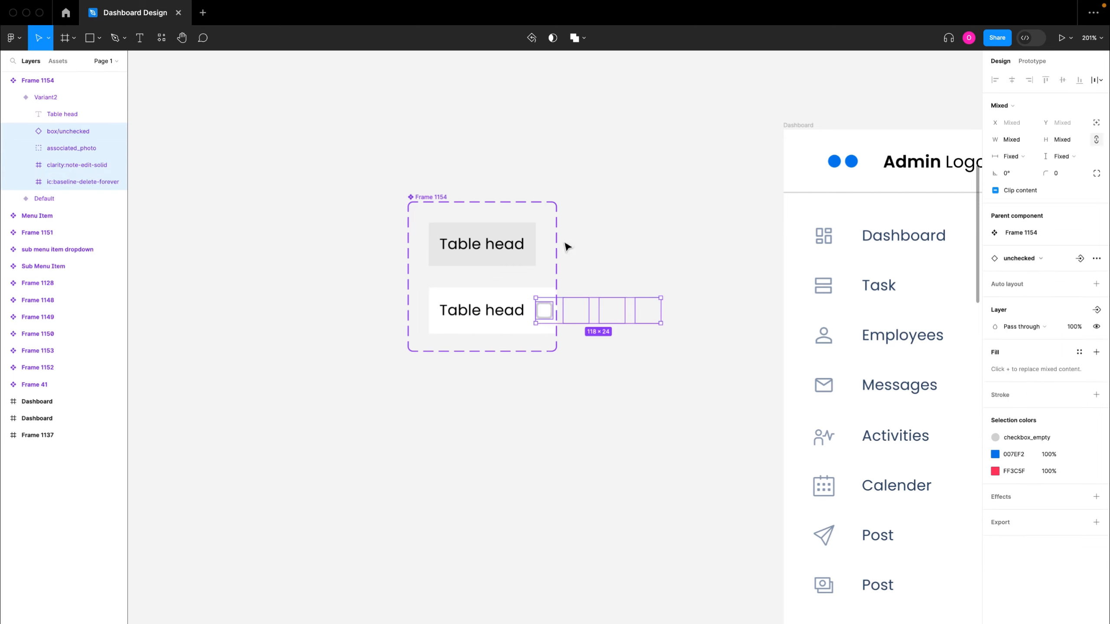
pyautogui.click(565, 246)
pyautogui.click(450, 202)
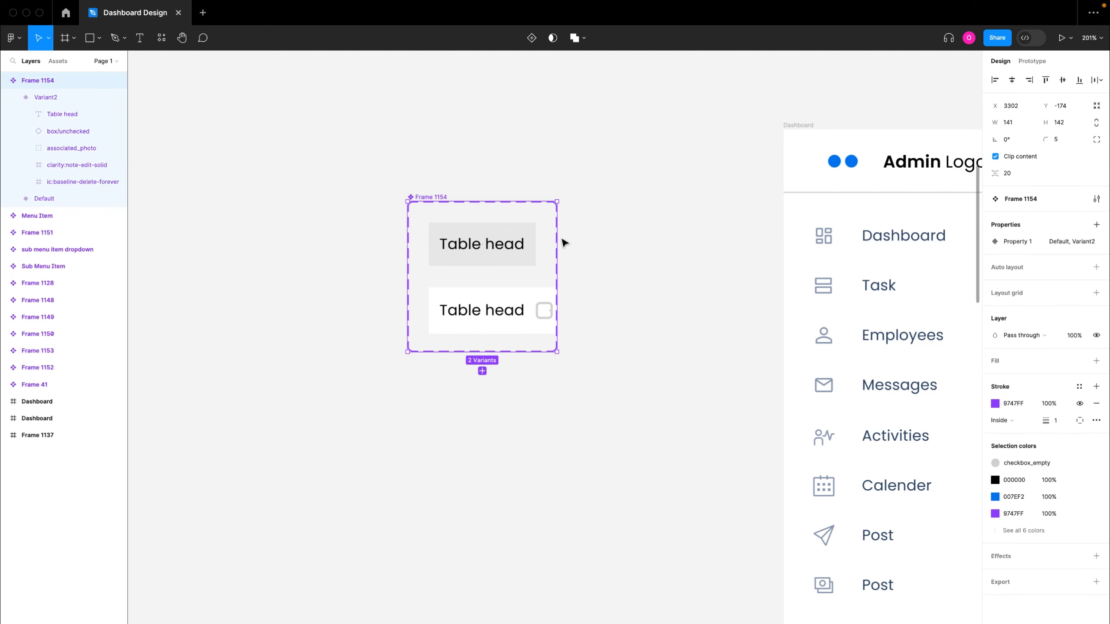
pyautogui.moveTo(557, 240); pyautogui.dragTo(695, 242)
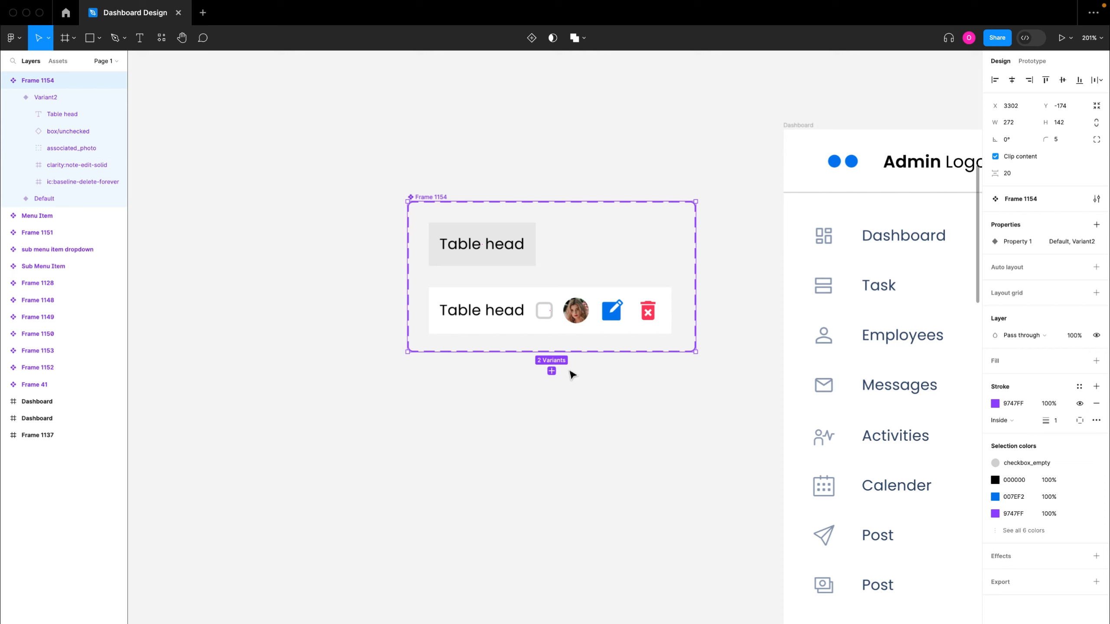
# Add three more variants based on the white variant containing the checkbox, photo and action icons
pyautogui.click(481, 311)
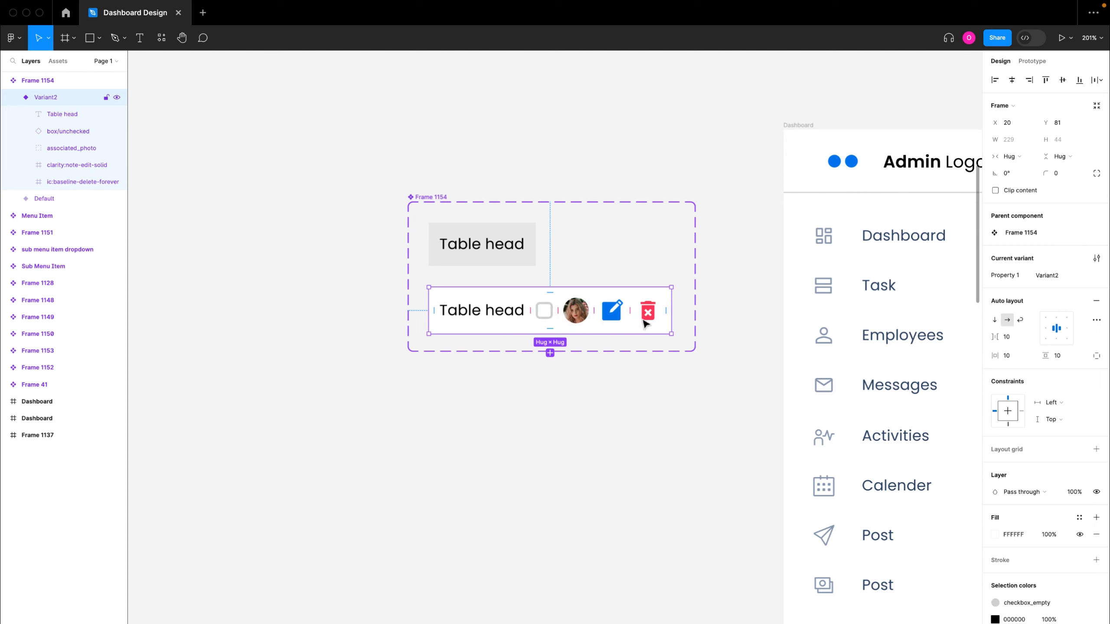
pyautogui.click(551, 353)
pyautogui.click(550, 421)
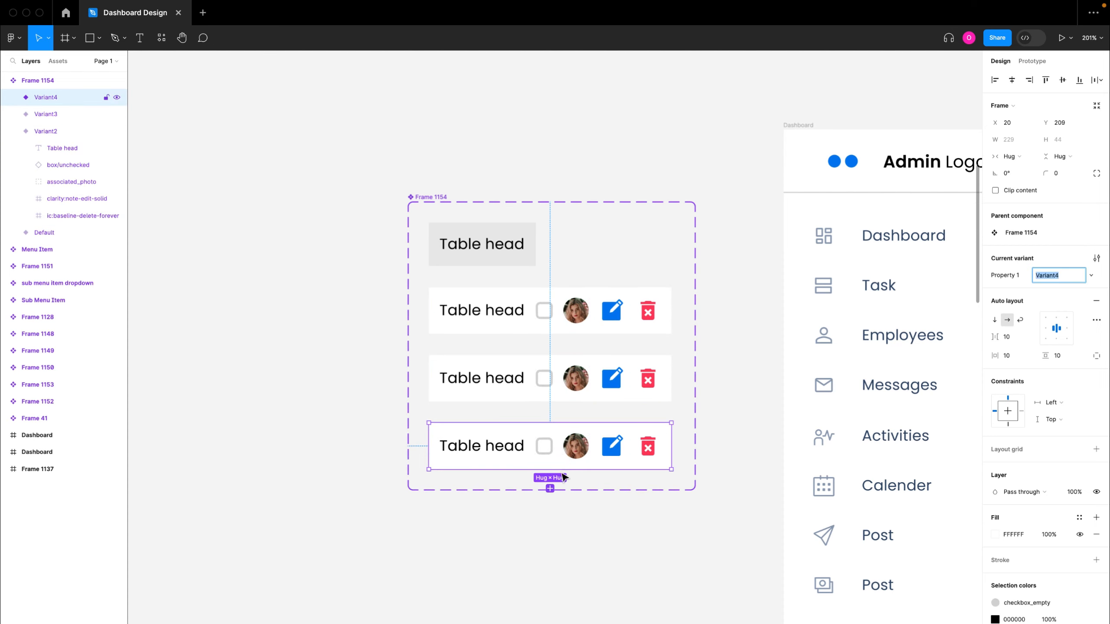
pyautogui.click(550, 488)
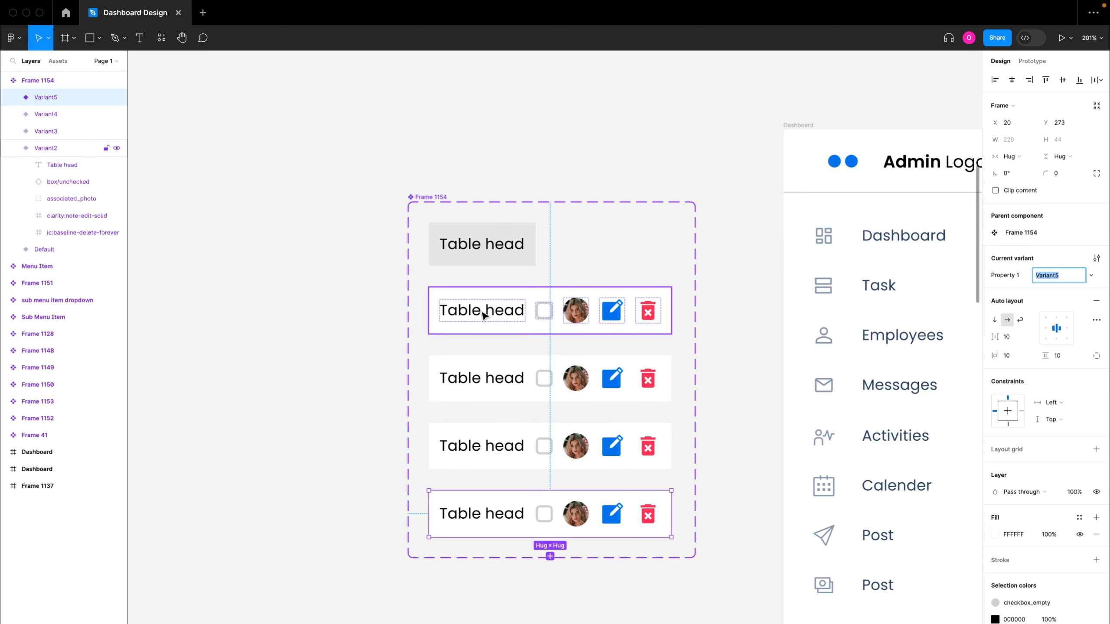
# Delete the checkbox, photo, edit icon and delete icon from the second variant, keeping only its text
pyautogui.click(536, 311)
pyautogui.keyDown('shift'); pyautogui.click(576, 311); pyautogui.keyUp('shift')
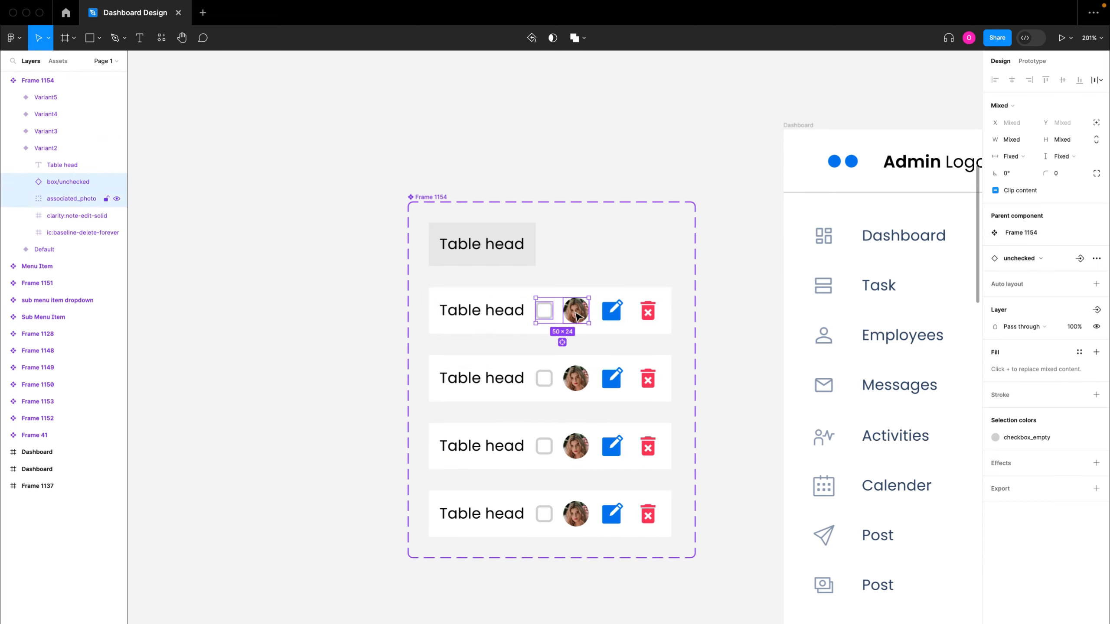
pyautogui.keyDown('shift'); pyautogui.click(613, 311); pyautogui.keyUp('shift')
pyautogui.keyDown('shift'); pyautogui.click(654, 314); pyautogui.keyUp('shift')
pyautogui.press('Delete')
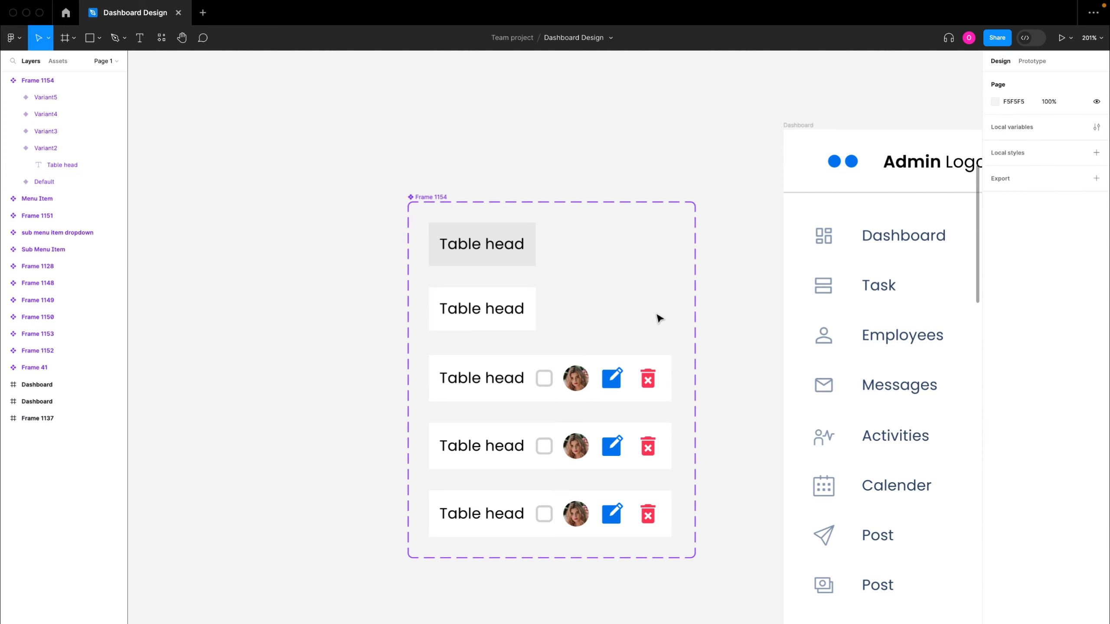
# Delete the text, photo, edit icon and delete icon from the third variant, keeping only its checkbox
pyautogui.click(514, 379)
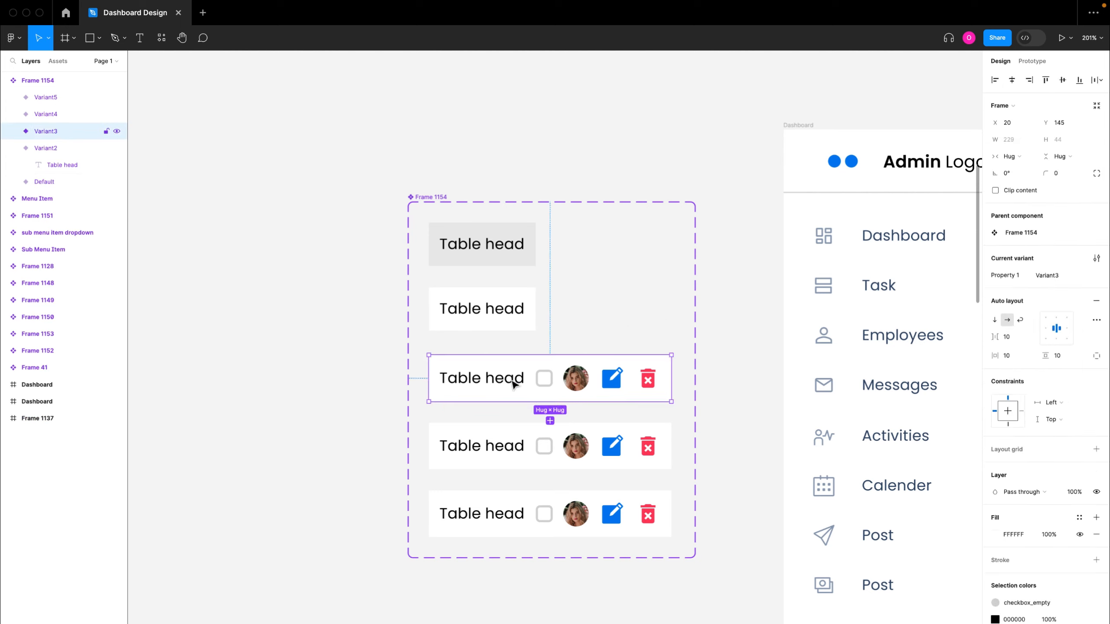
pyautogui.click(513, 380)
pyautogui.keyDown('shift'); pyautogui.click(573, 387); pyautogui.keyUp('shift')
pyautogui.keyDown('shift'); pyautogui.click(611, 380); pyautogui.keyUp('shift')
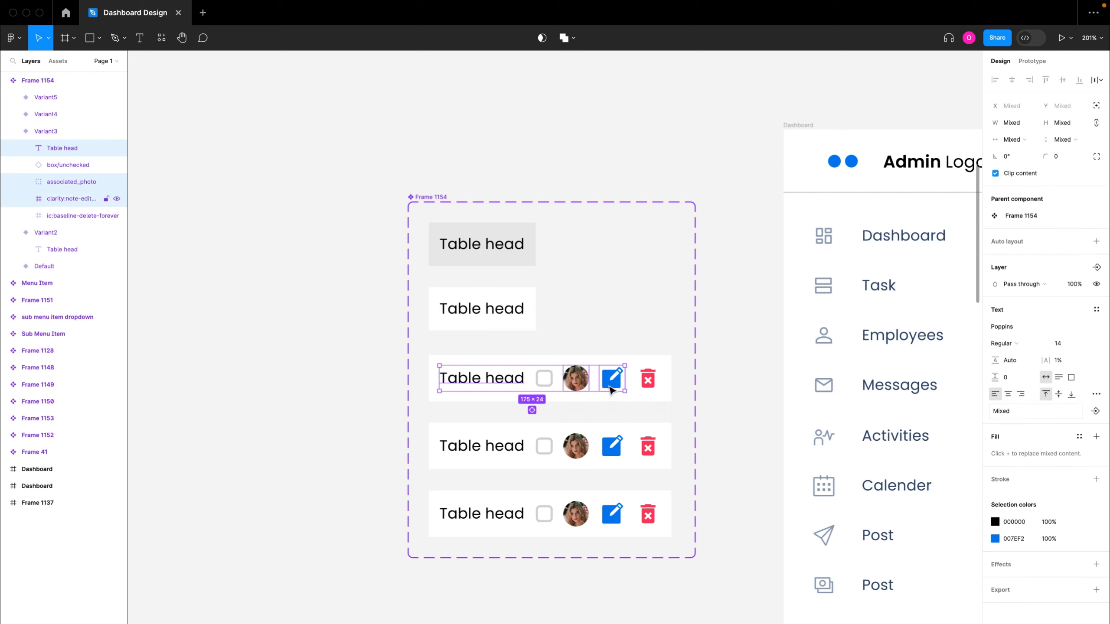
pyautogui.keyDown('shift'); pyautogui.click(651, 384); pyautogui.keyUp('shift')
pyautogui.press('Delete')
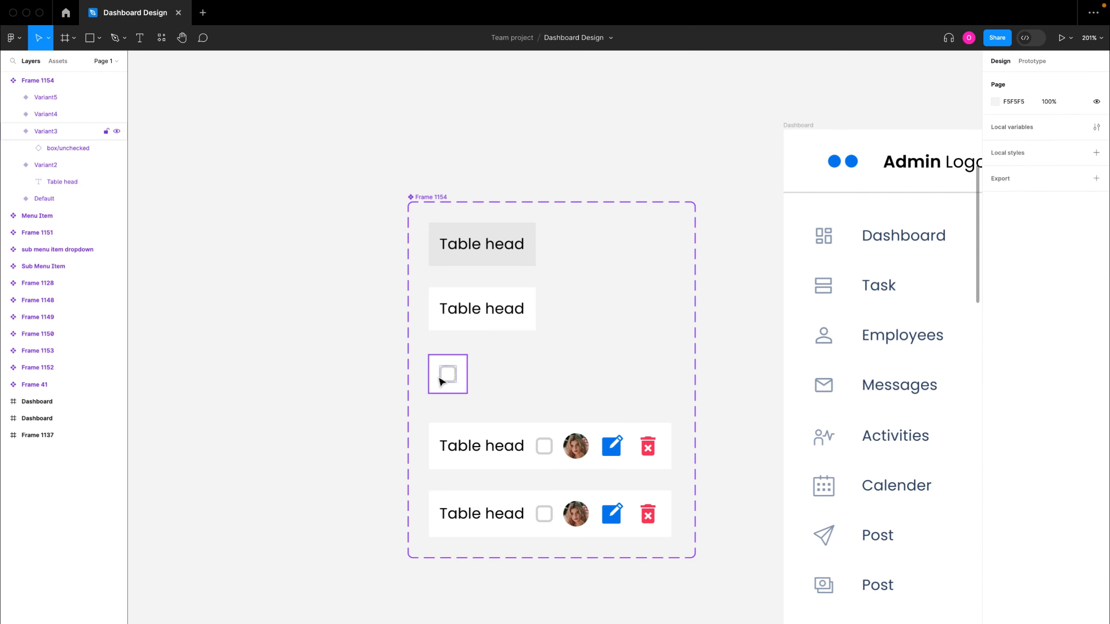
# In the fourth variant, move the photo ahead of the text and delete the checkbox, edit icon and delete icon
pyautogui.click(567, 456)
pyautogui.click(567, 456)
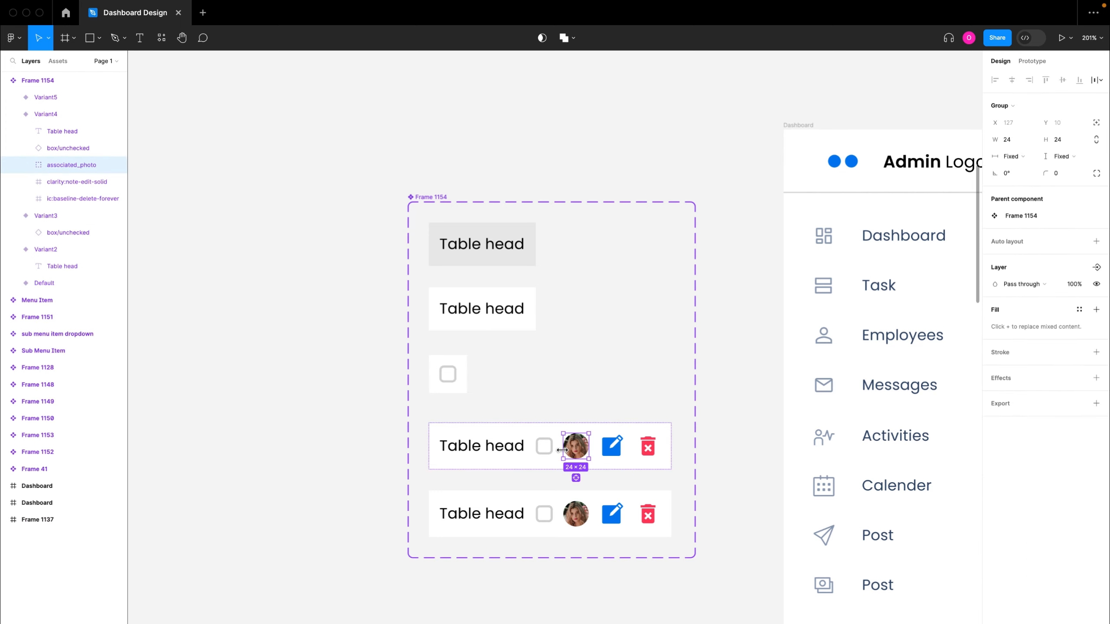
pyautogui.press('Left')
pyautogui.press('Left')
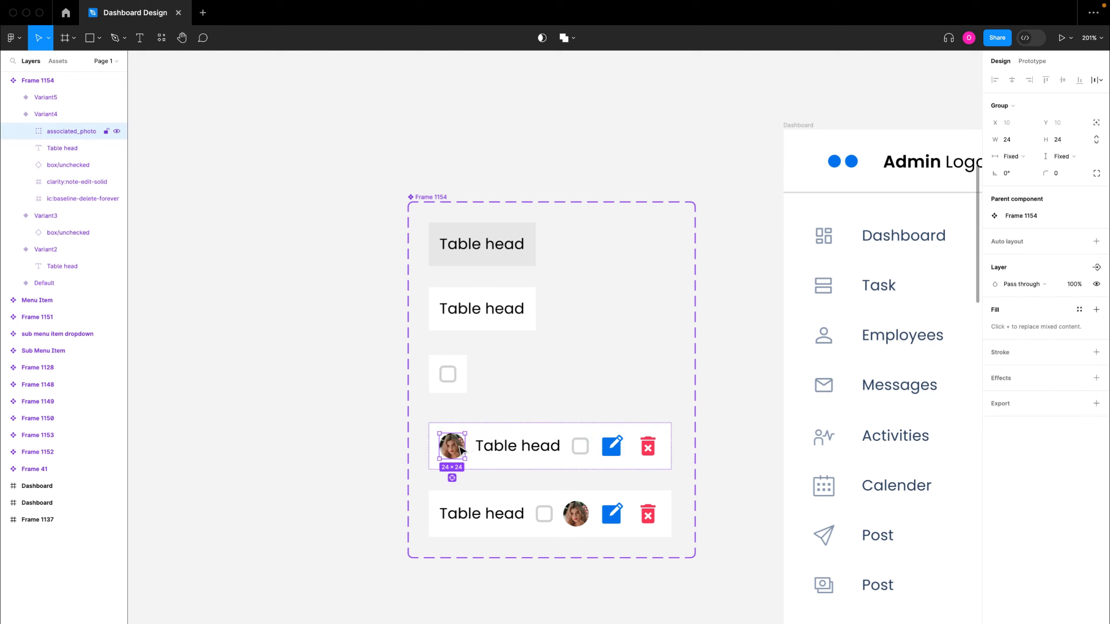
pyautogui.click(580, 447)
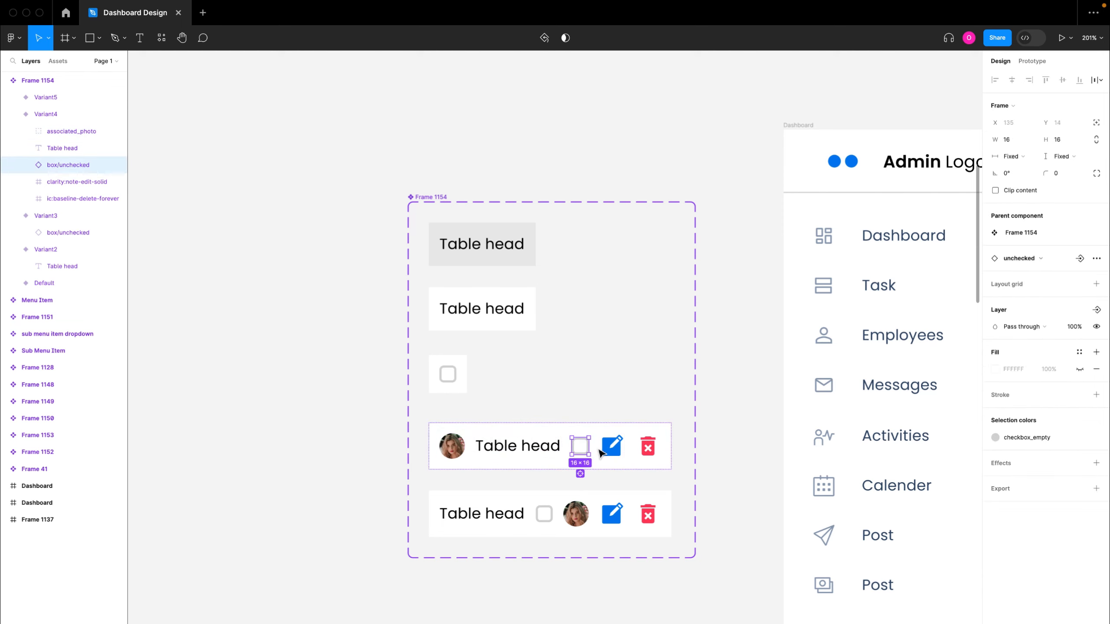
pyautogui.keyDown('shift'); pyautogui.click(611, 447); pyautogui.keyUp('shift')
pyautogui.keyDown('shift'); pyautogui.click(648, 448); pyautogui.keyUp('shift')
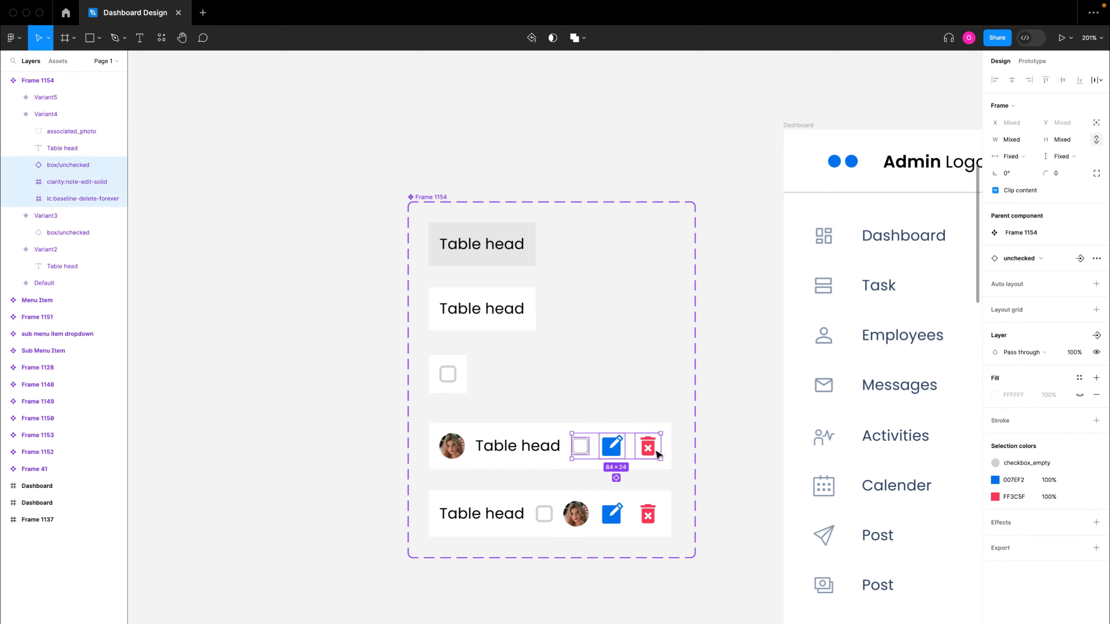
pyautogui.press('Delete')
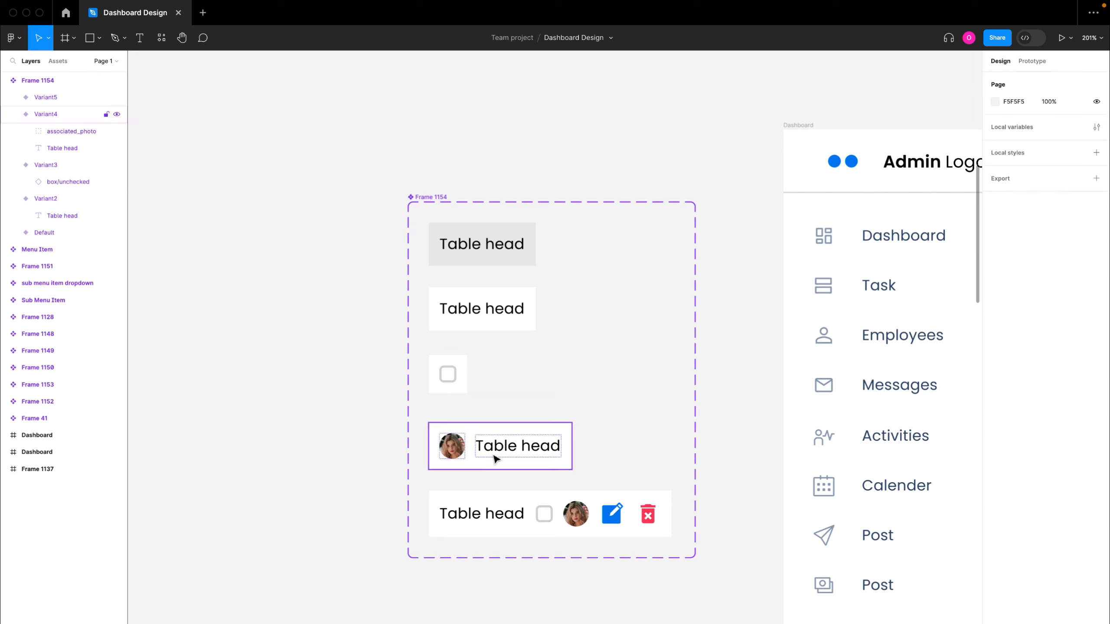
# Delete the text, checkbox and photo from the fifth variant, keeping only the edit and delete icons
pyautogui.click(564, 520)
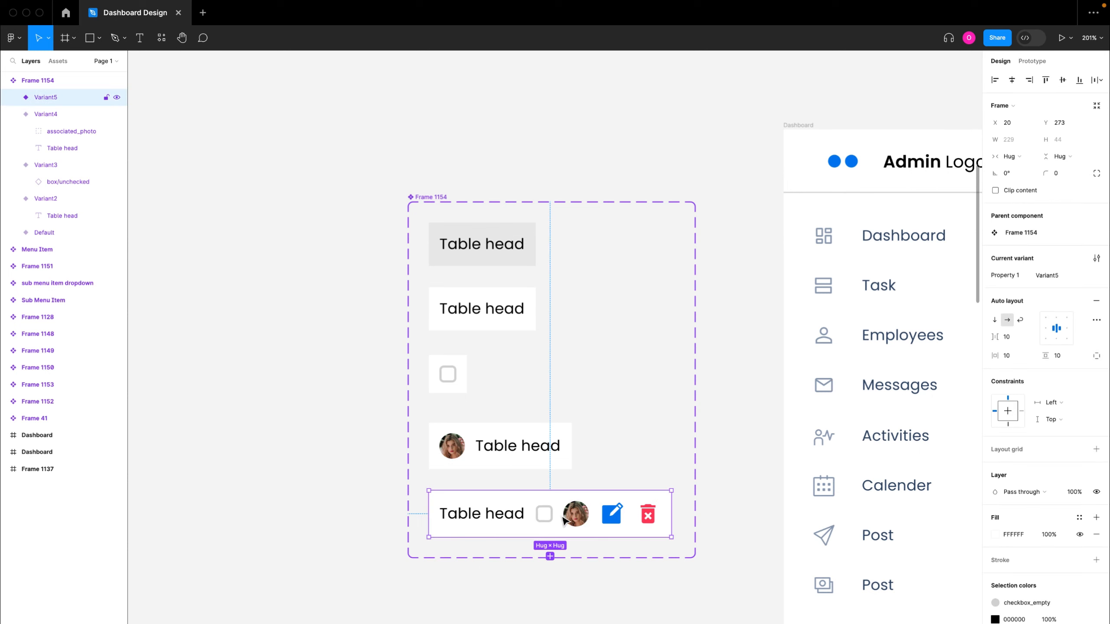
pyautogui.click(575, 520)
pyautogui.keyDown('shift'); pyautogui.click(544, 514); pyautogui.keyUp('shift')
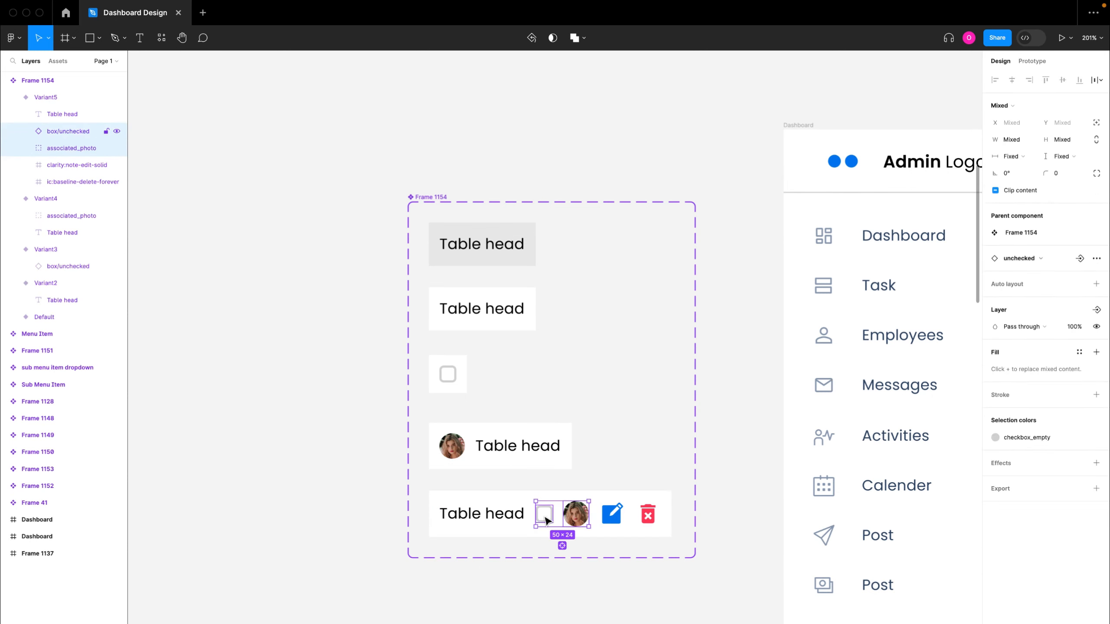
pyautogui.keyDown('shift'); pyautogui.click(502, 516); pyautogui.keyUp('shift')
pyautogui.press('Delete')
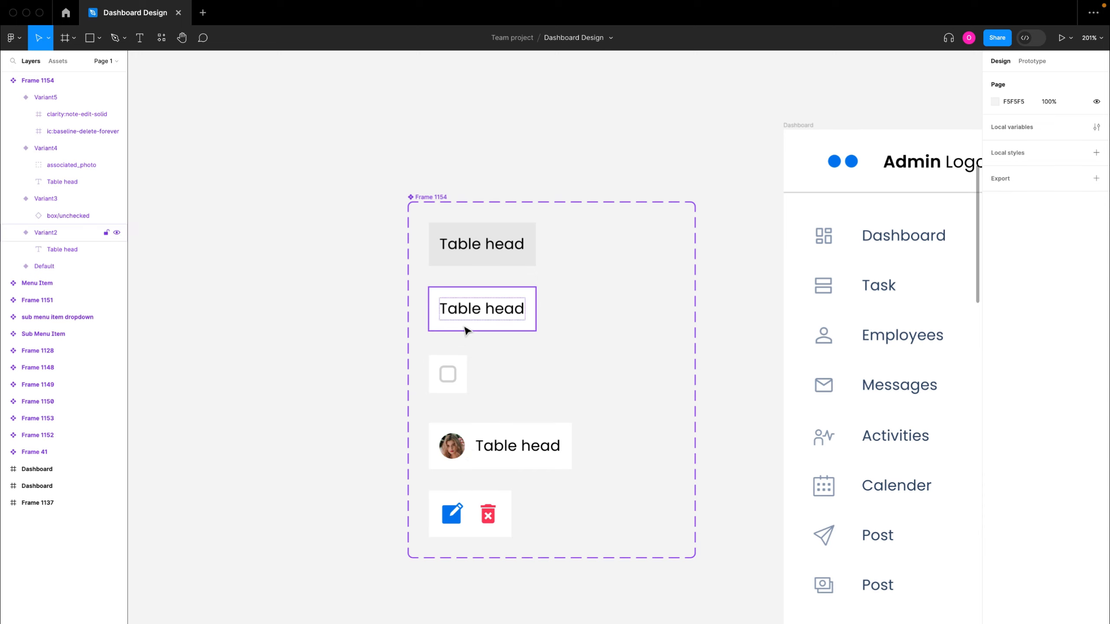
# Set the height of all five variants in the component set to 44
pyautogui.scroll(-1, 467, 330)
pyautogui.click(469, 312)
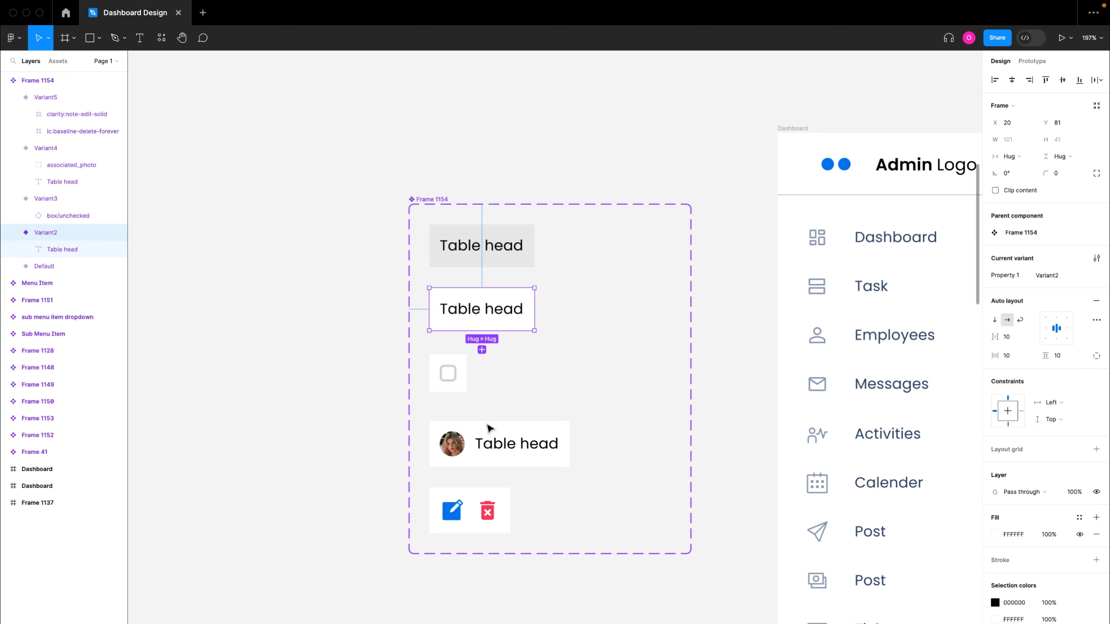
pyautogui.click(483, 450)
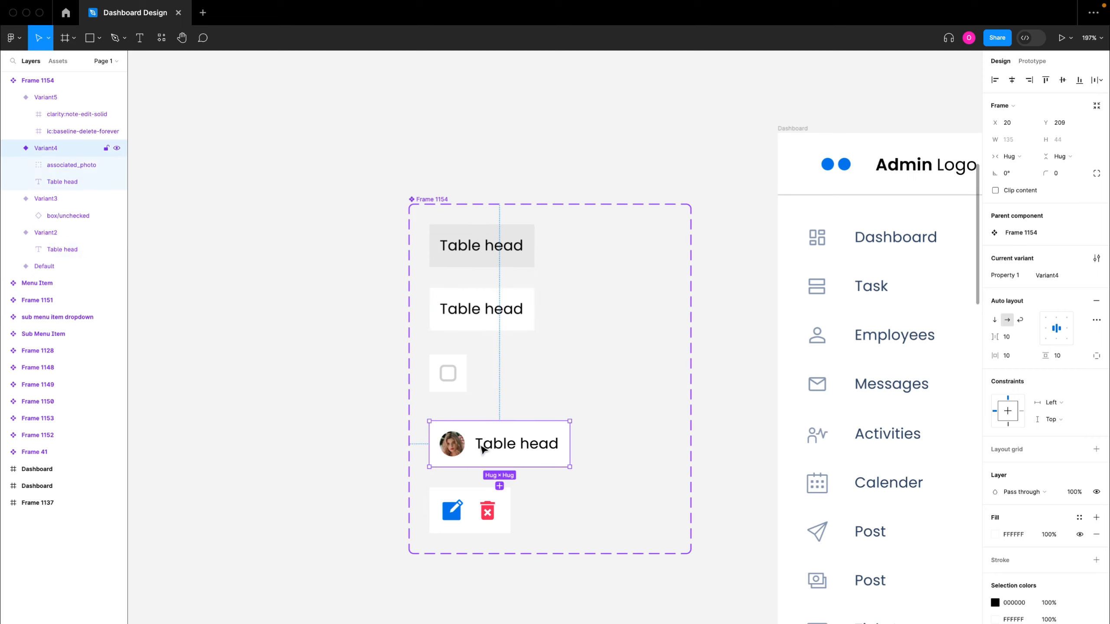
pyautogui.click(484, 309)
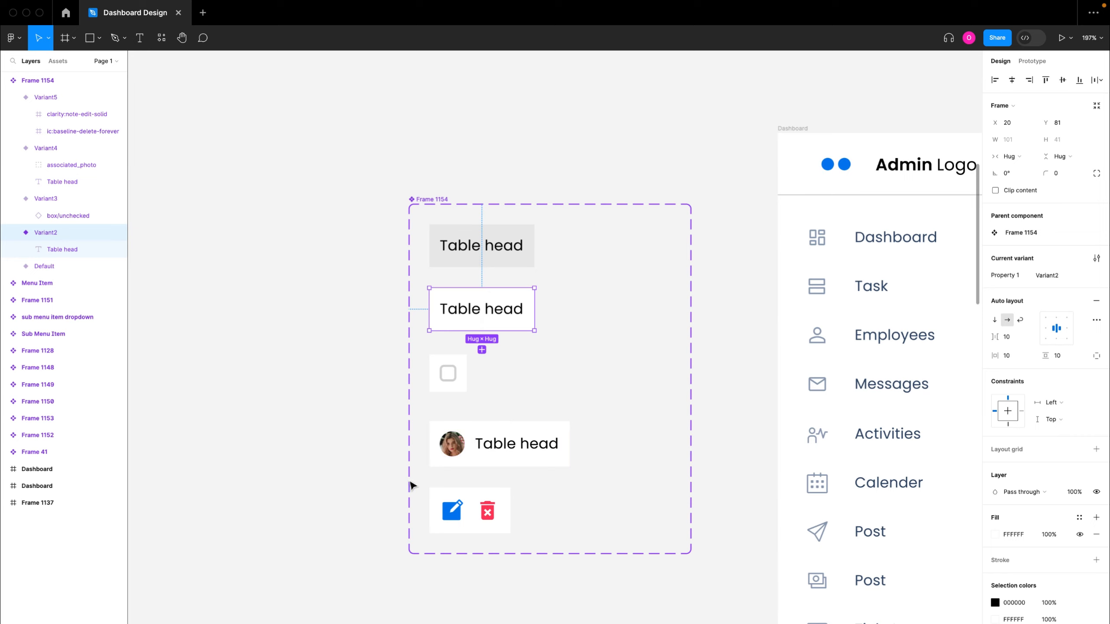
pyautogui.keyDown('shift'); pyautogui.click(499, 255); pyautogui.keyUp('shift')
pyautogui.keyDown('shift'); pyautogui.click(449, 374); pyautogui.keyUp('shift')
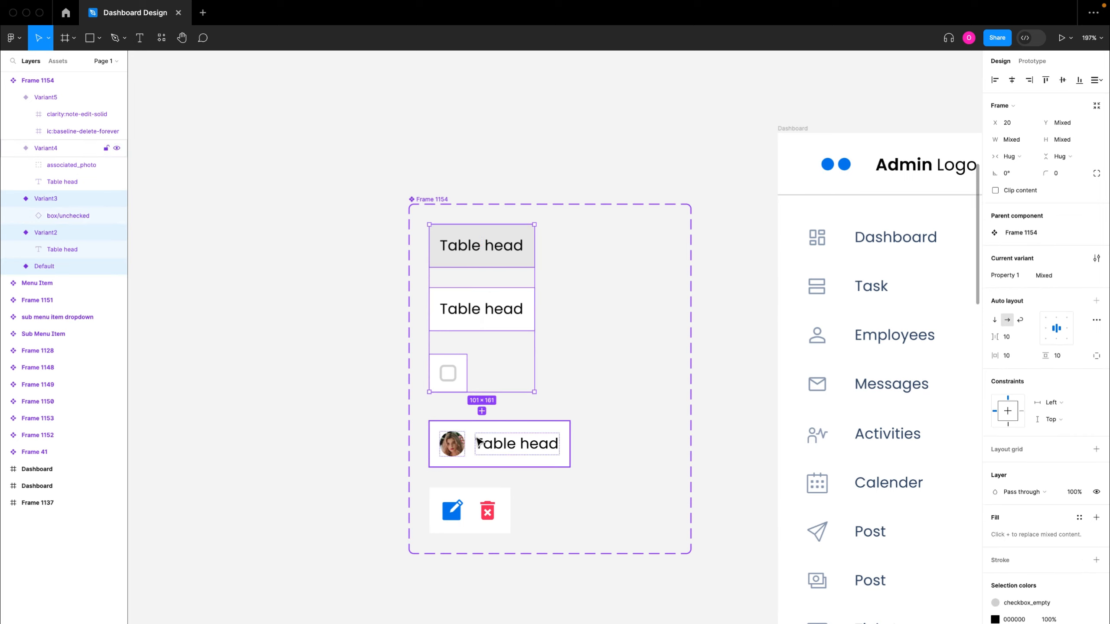
pyautogui.keyDown('shift'); pyautogui.click(481, 451); pyautogui.keyUp('shift')
pyautogui.keyDown('shift'); pyautogui.click(479, 503); pyautogui.keyUp('shift')
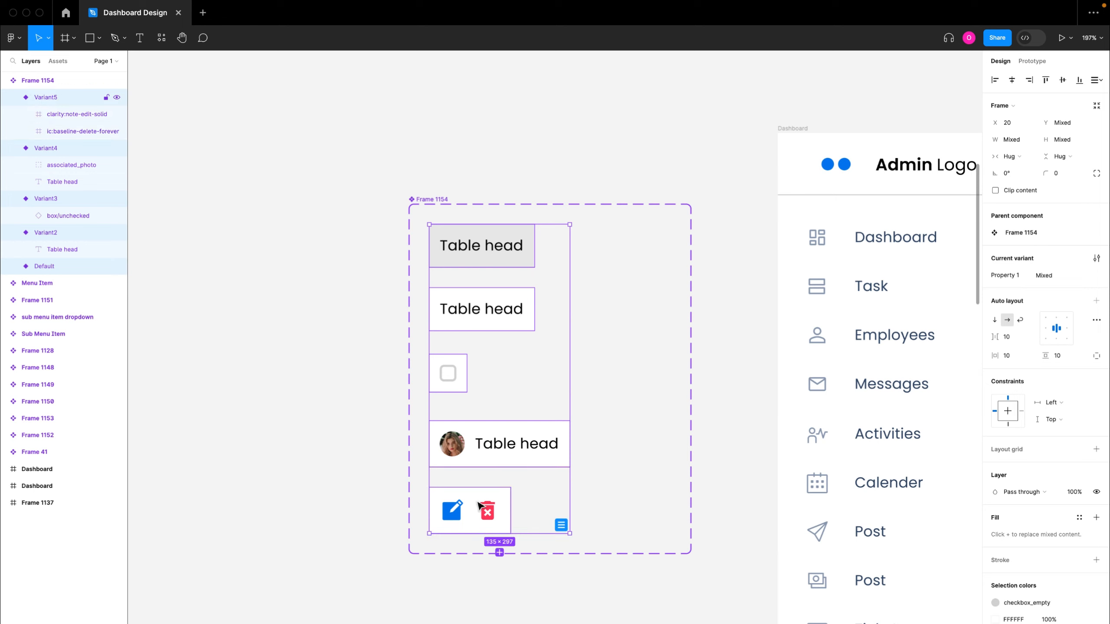
pyautogui.click(1068, 141)
pyautogui.write('44')
pyautogui.press('Return')
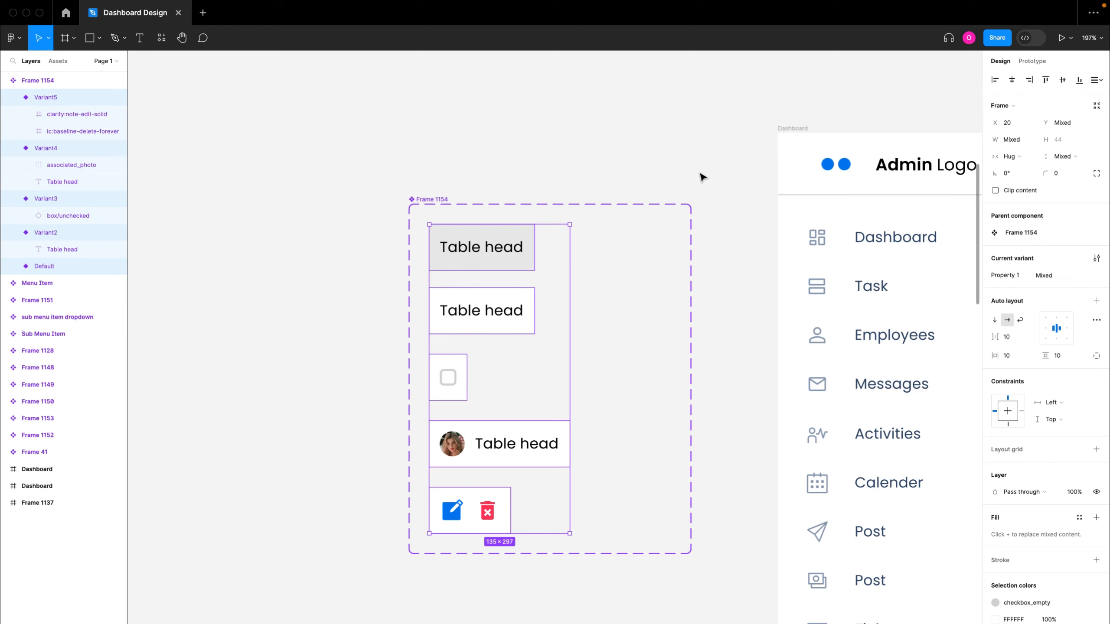
pyautogui.click(610, 183)
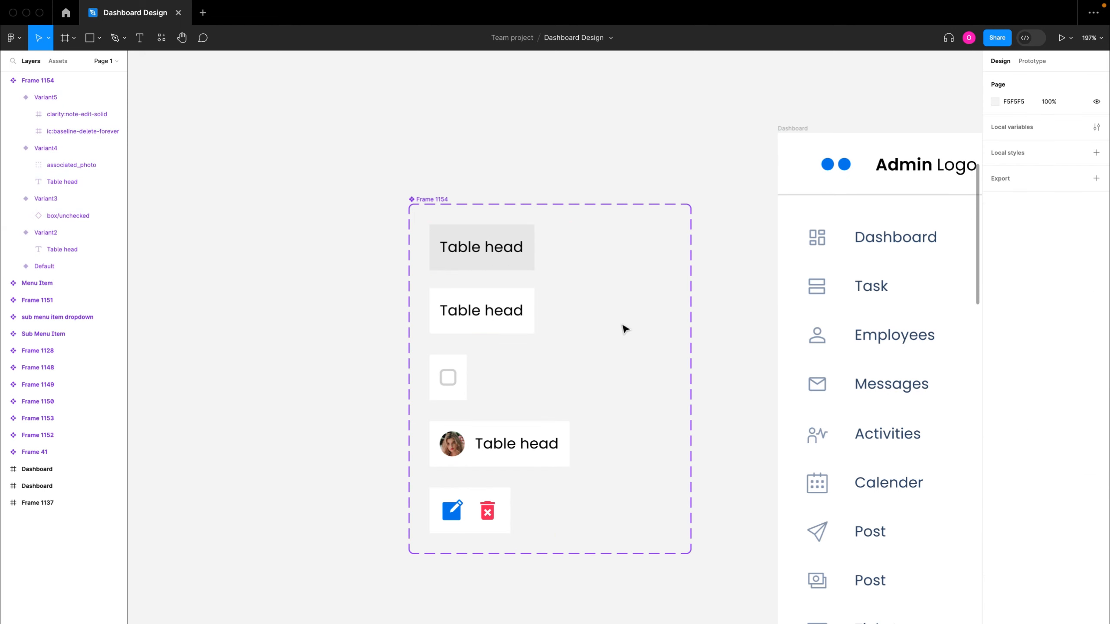
# Place an instance of the grey "Table head" variant in the dashboard's content area below the Employees heading
pyautogui.scroll(-3, 622, 327)
pyautogui.click(493, 363)
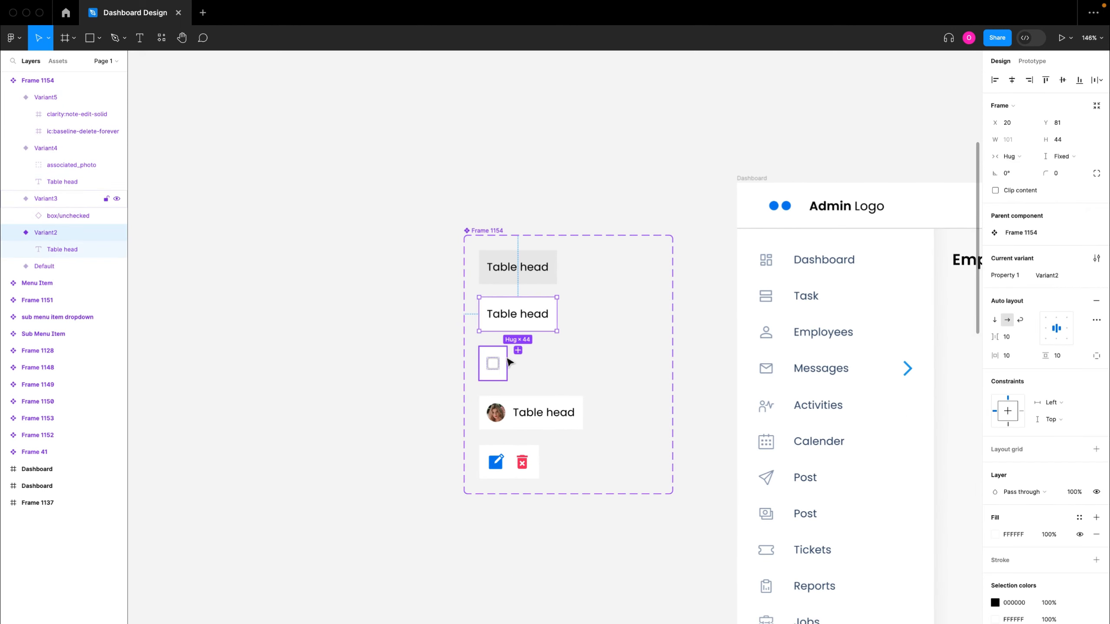
pyautogui.scroll(-5, 509, 362)
pyautogui.hscroll(6, 509, 362)
pyautogui.scroll(-2, 509, 362)
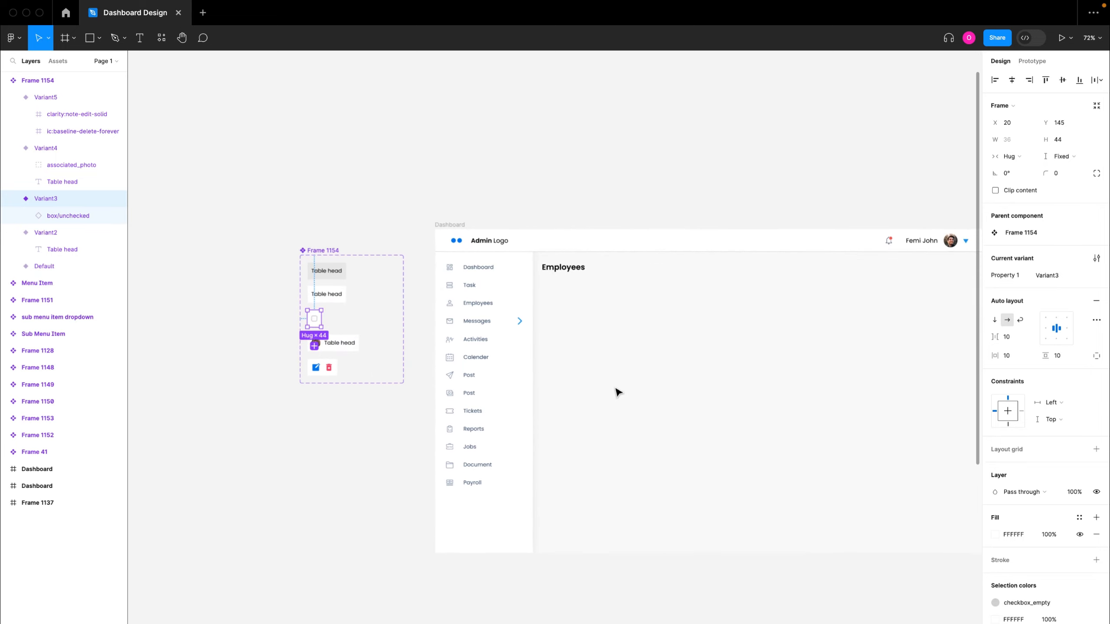
pyautogui.scroll(-2, 648, 371)
pyautogui.scroll(3, 647, 371)
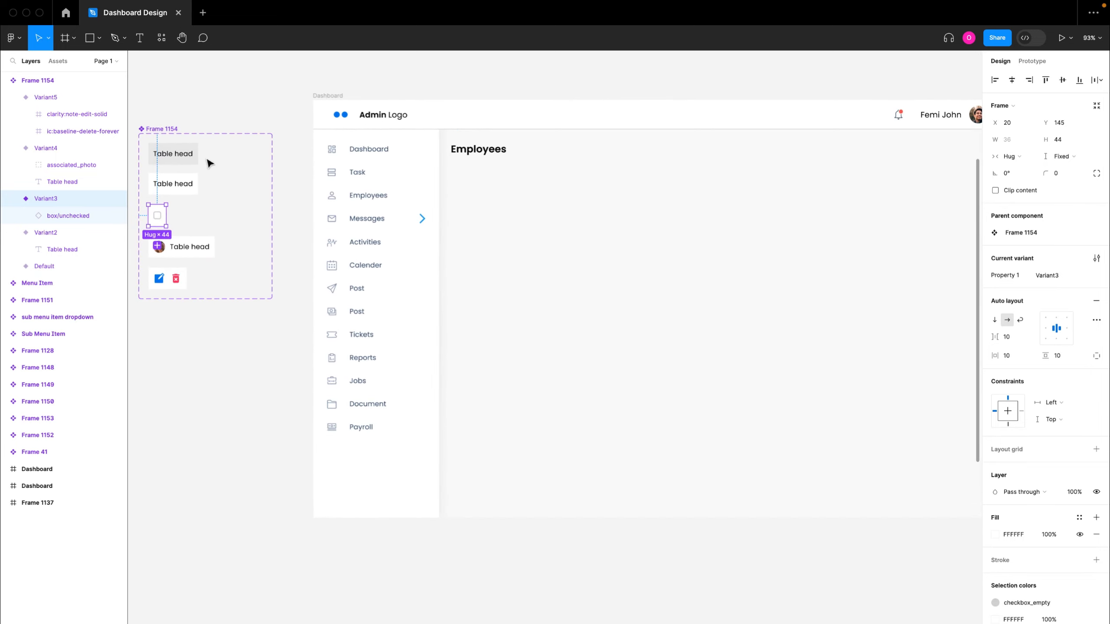
pyautogui.click(191, 161)
pyautogui.moveTo(181, 161); pyautogui.dragTo(535, 226)
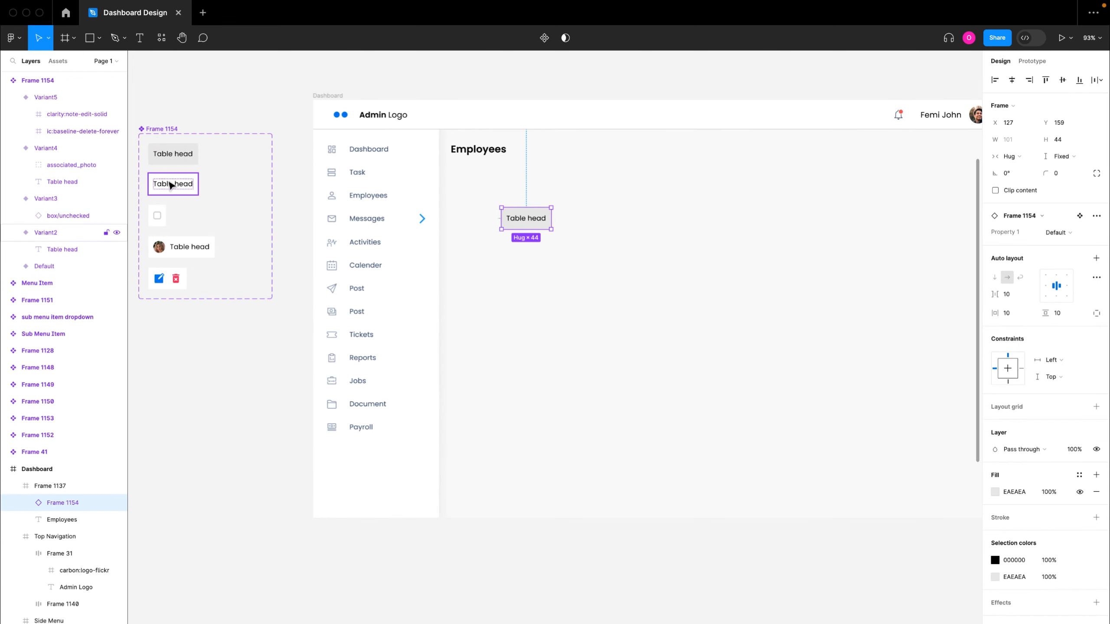
# Change the text of the white text variant and the photo variant to "Table body"
pyautogui.click(184, 190)
pyautogui.doubleClick(186, 191)
pyautogui.doubleClick(185, 186)
pyautogui.click(185, 187)
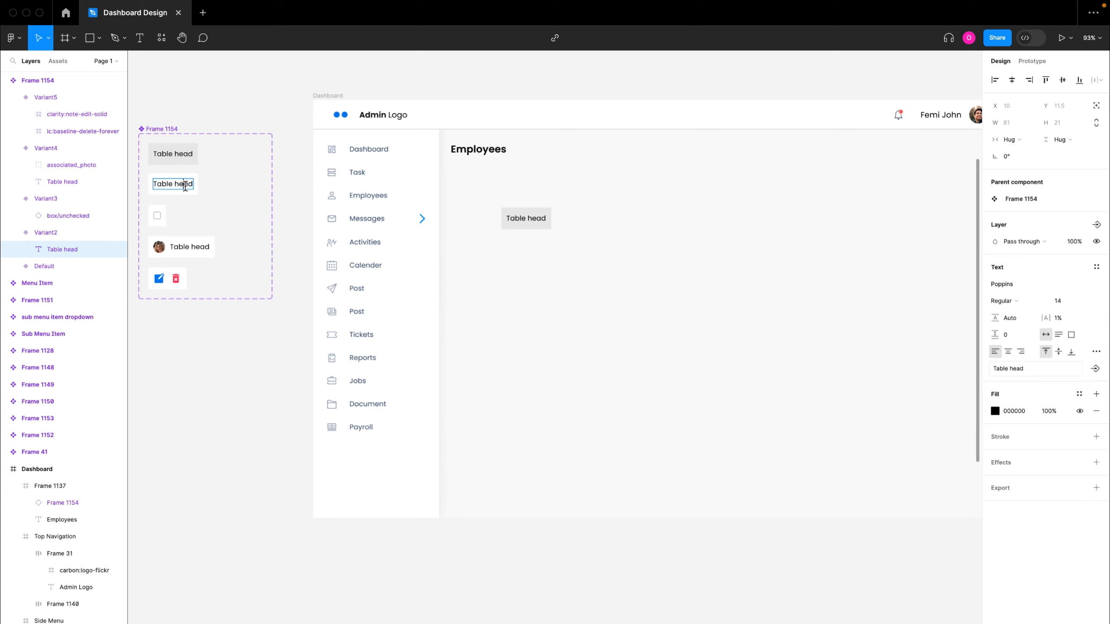
pyautogui.doubleClick(186, 186)
pyautogui.write('body')
pyautogui.doubleClick(199, 244)
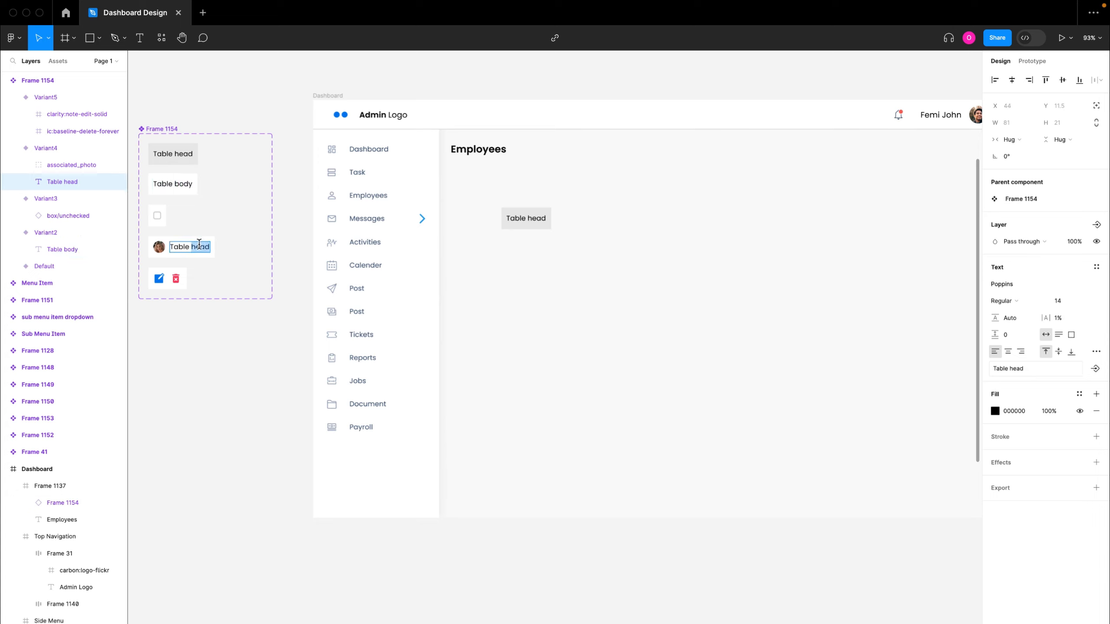
pyautogui.write('body')
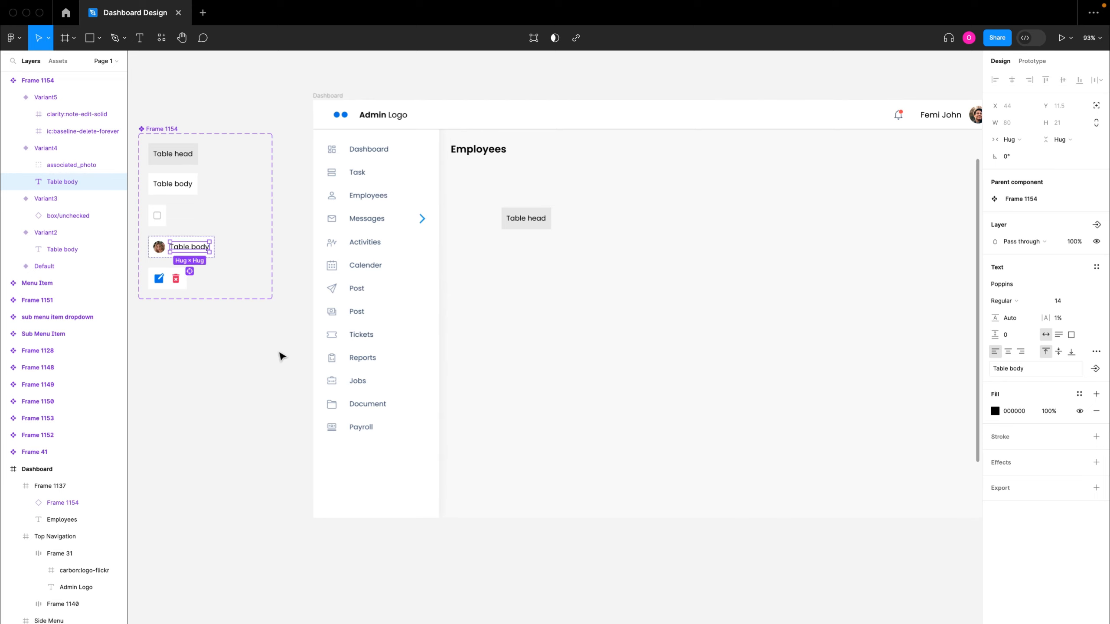
# Rename the "Property 1" variant property of the table cell component set to "Cell Style"
pyautogui.hscroll(-2, 280, 354)
pyautogui.click(560, 236)
pyautogui.click(577, 216)
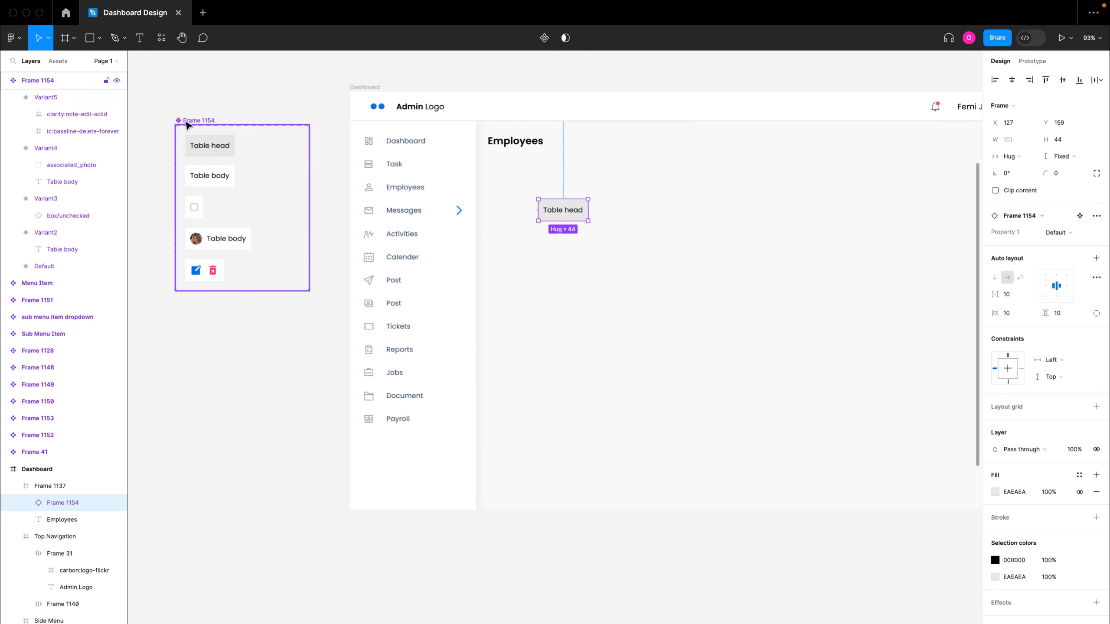
pyautogui.click(199, 121)
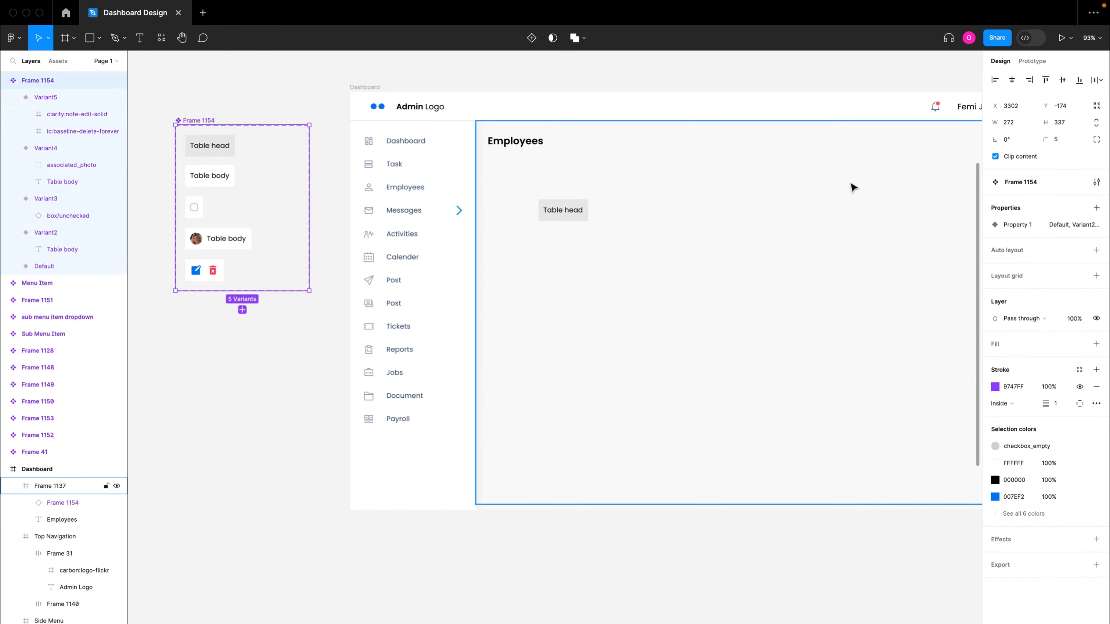
pyautogui.click(1023, 224)
pyautogui.doubleClick(1023, 224)
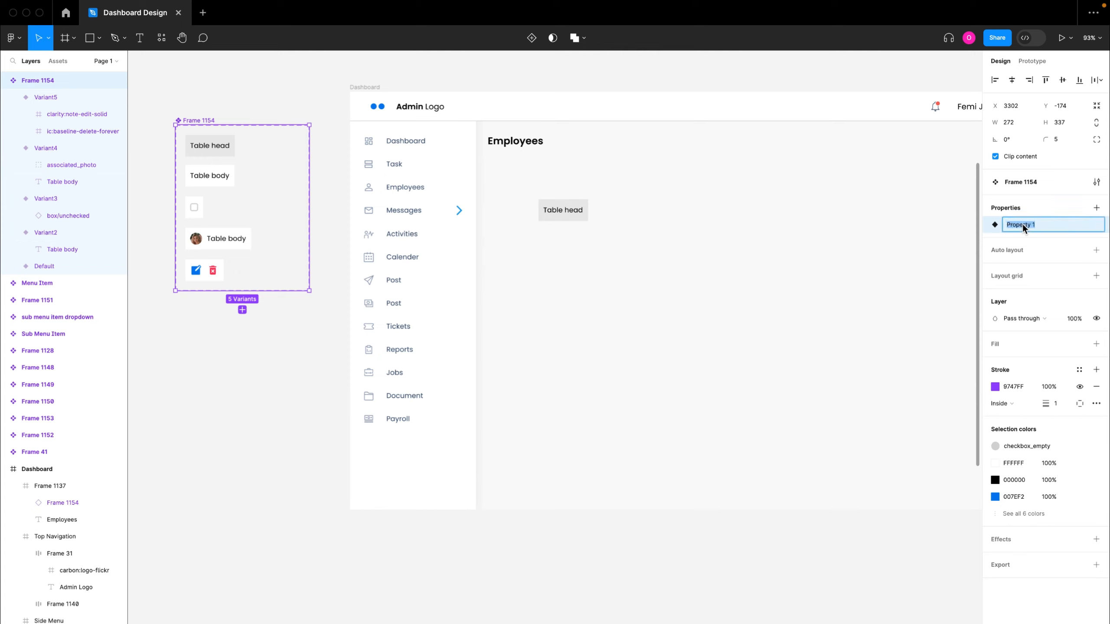
pyautogui.write('Cell Style')
pyautogui.press('Return')
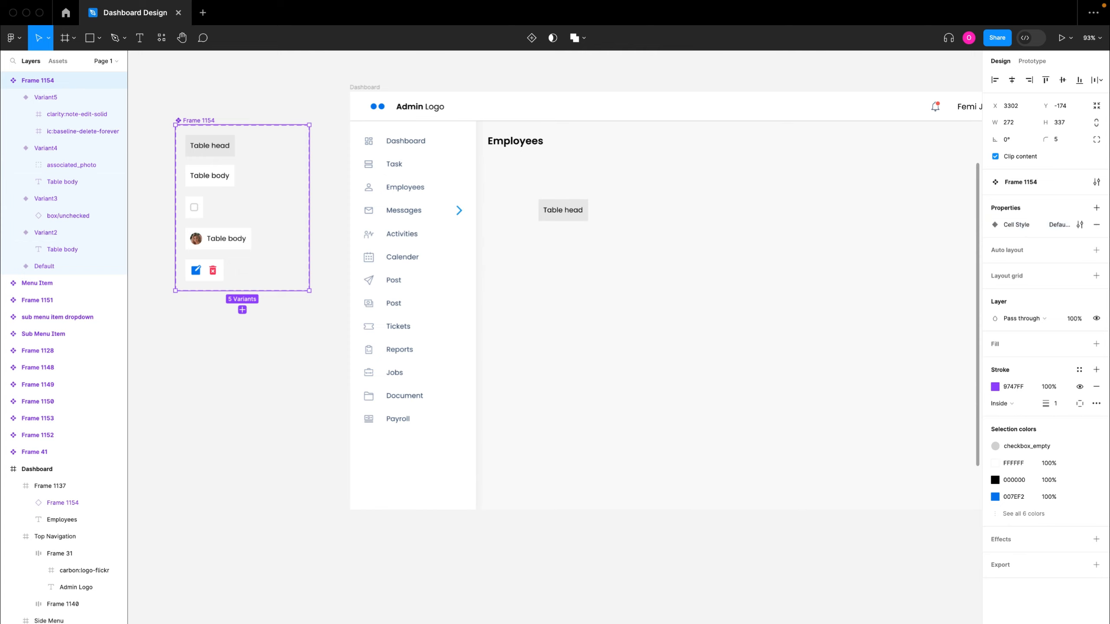
# Set the Cell Style value of the grey header variant to "table head"
pyautogui.click(207, 150)
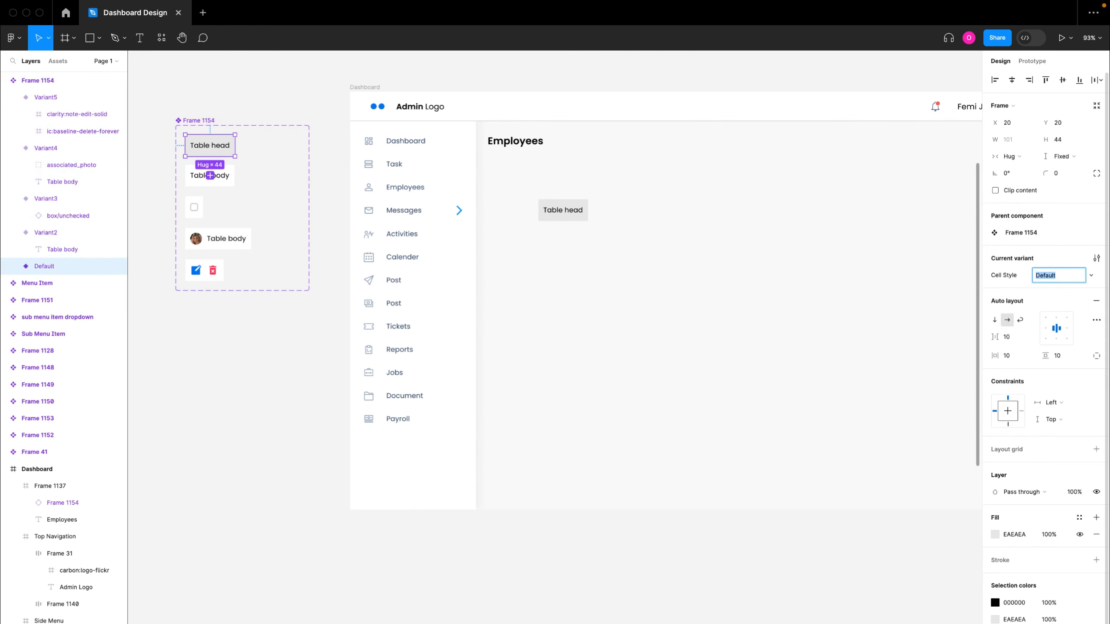
pyautogui.write('table head')
pyautogui.press('Return')
# Set the Cell Style value of the white text-only variant to "text cell"
pyautogui.click(231, 183)
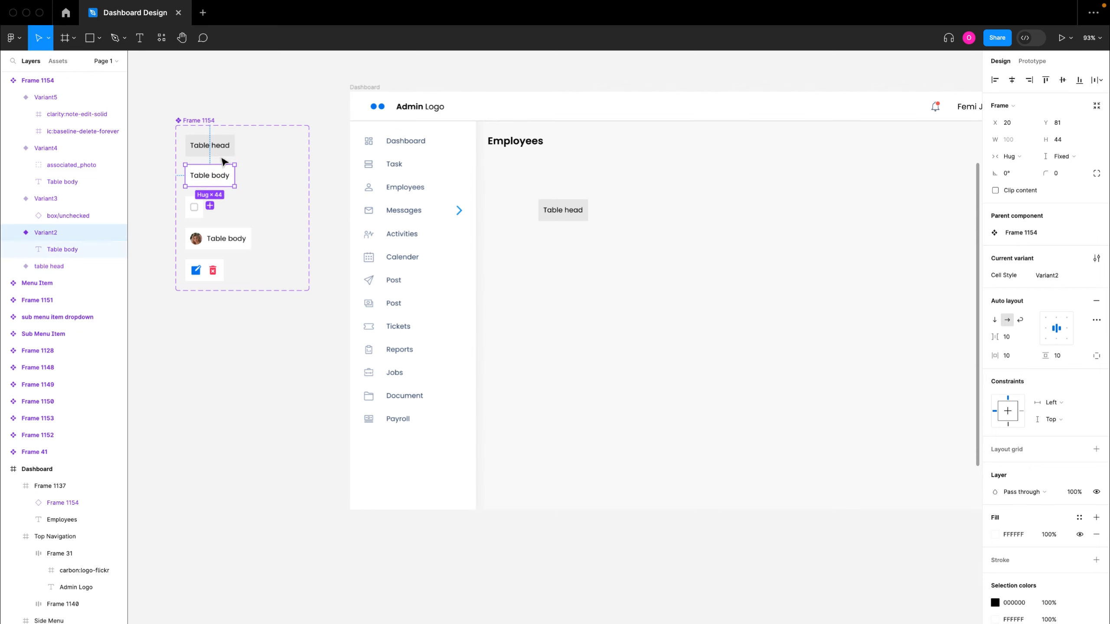
pyautogui.click(266, 165)
pyautogui.click(221, 152)
pyautogui.click(230, 175)
pyautogui.click(1052, 275)
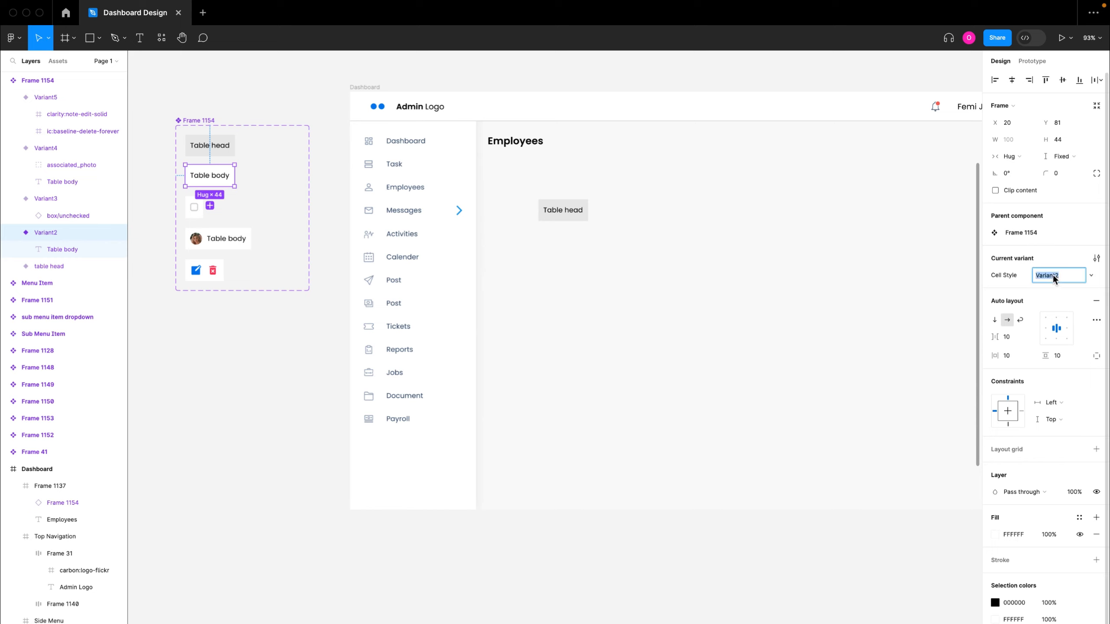
pyautogui.write('text cell')
pyautogui.press('Return')
# Set the Cell Style value of the checkbox variant to "checkbox cell"
pyautogui.click(195, 208)
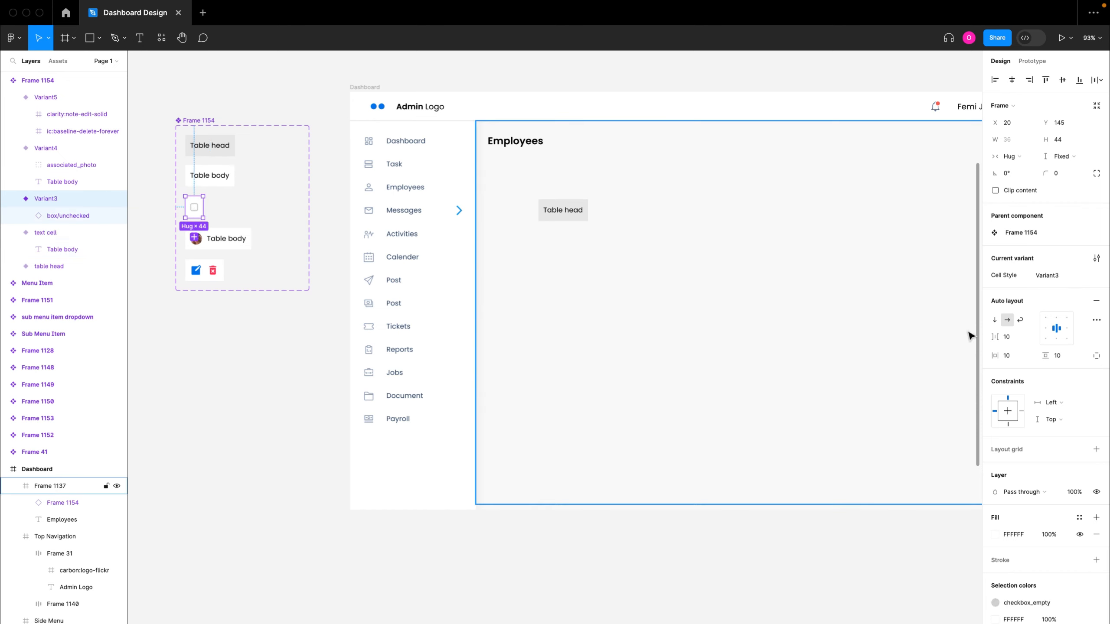
pyautogui.click(1048, 276)
pyautogui.write('checkbox cell')
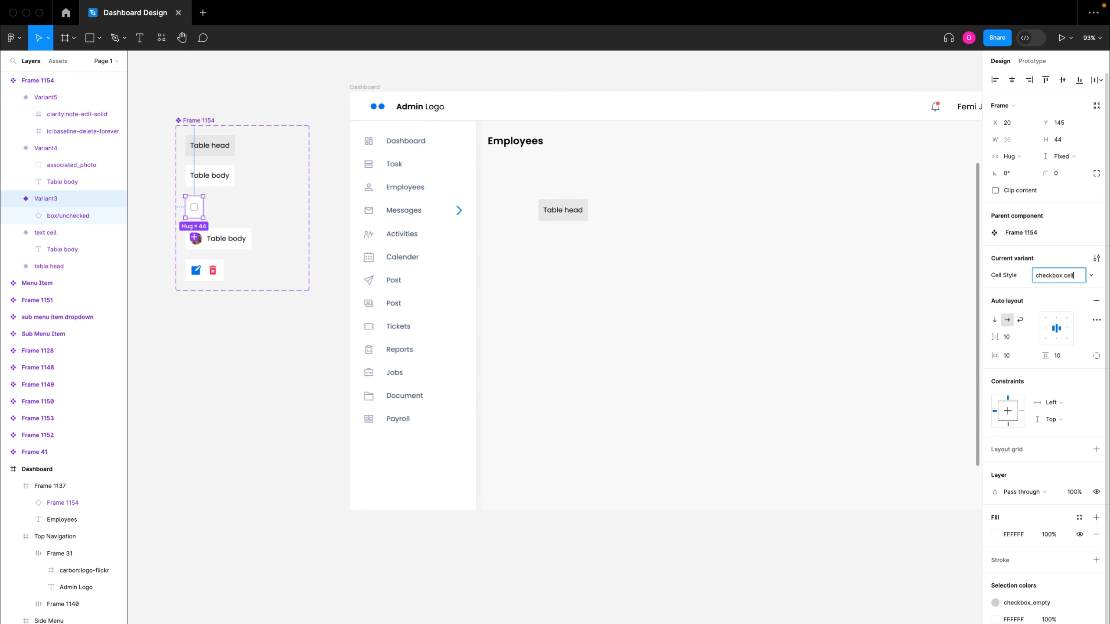
pyautogui.press('Return')
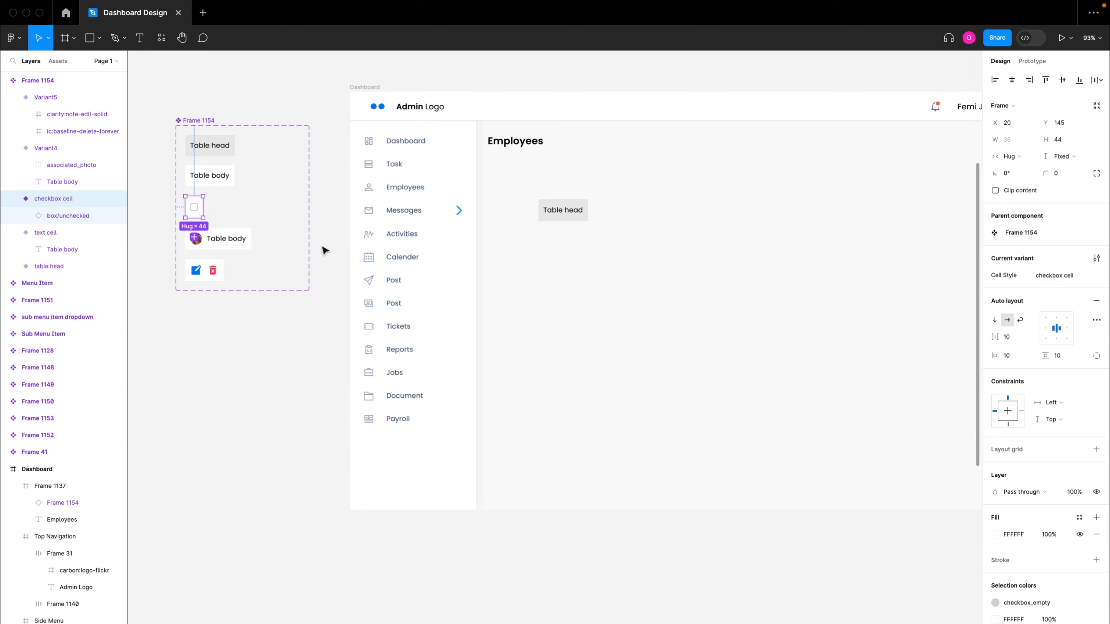
# Set the Cell Style value of the photo-and-text variant to "img and text cell"
pyautogui.doubleClick(245, 241)
pyautogui.press('Escape')
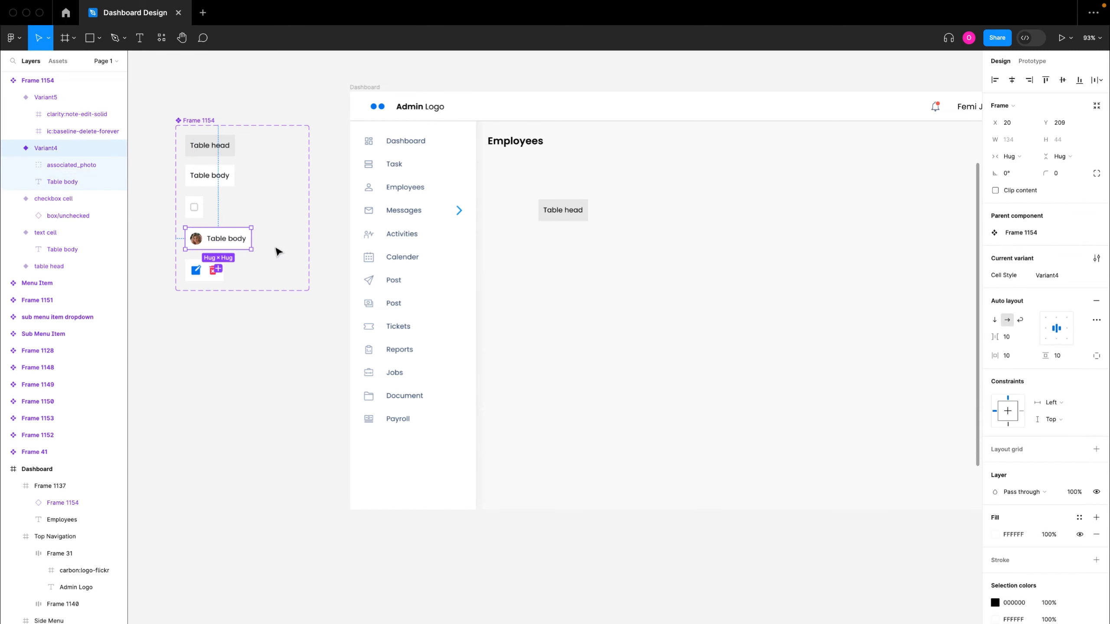
pyautogui.write('img and tex')
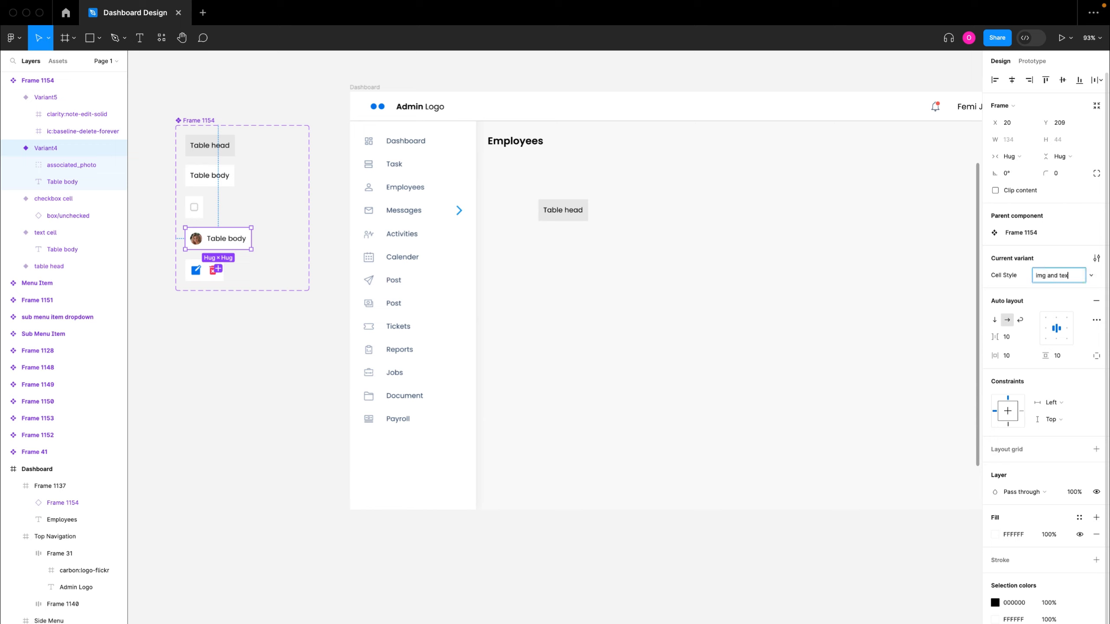
pyautogui.write('t cell')
pyautogui.press('Return')
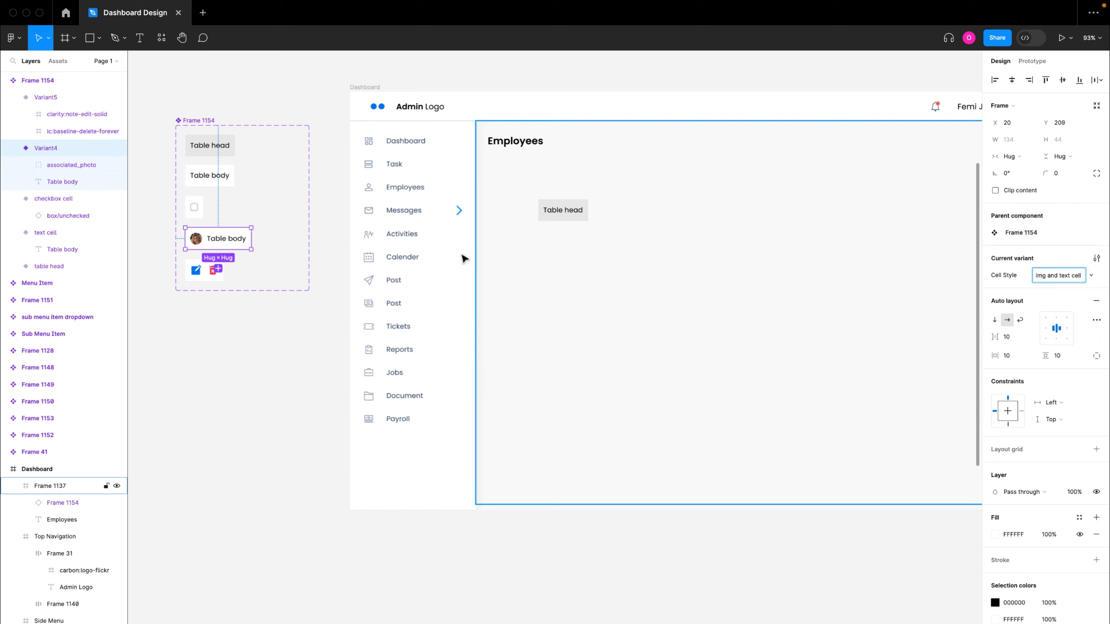
# Set the Cell Style value of the variant with the edit and delete icons to "action buttons"
pyautogui.click(206, 275)
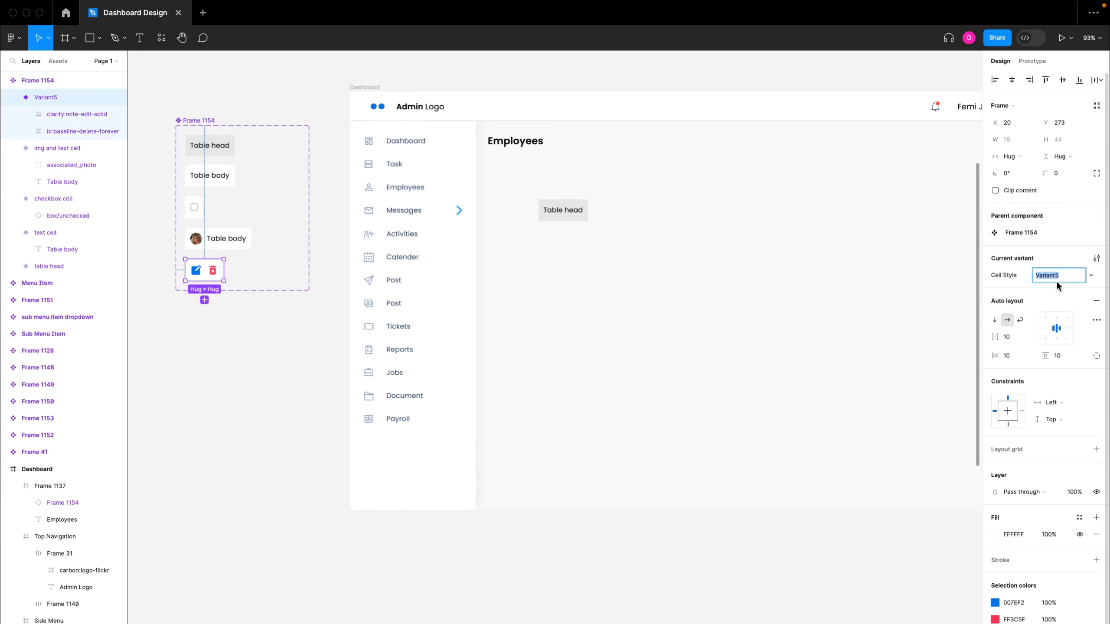
pyautogui.write('action buttons')
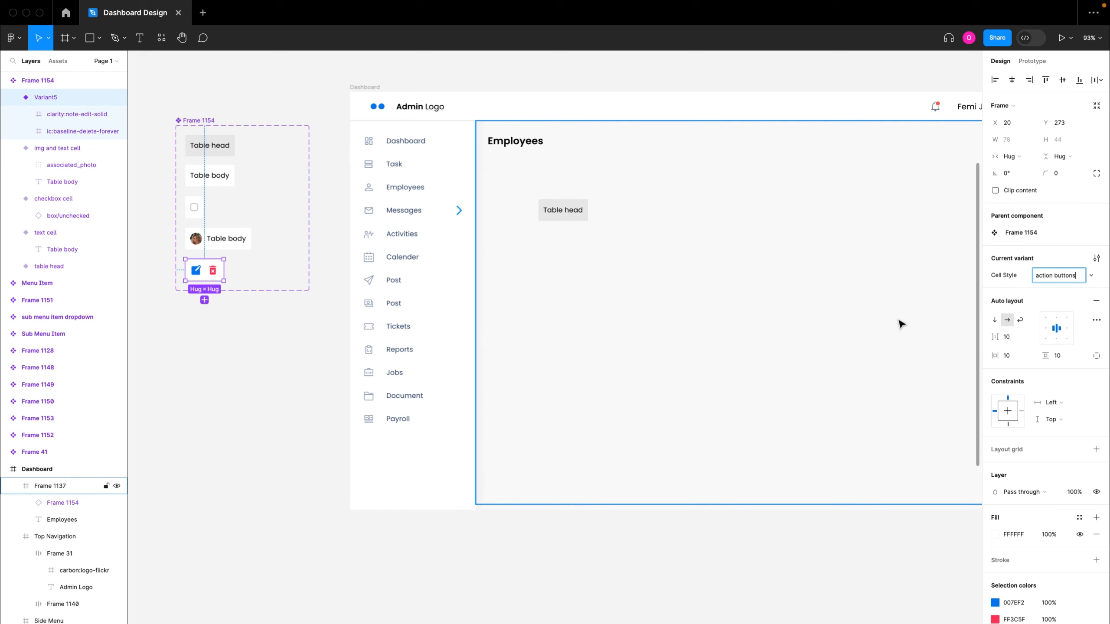
pyautogui.click(900, 323)
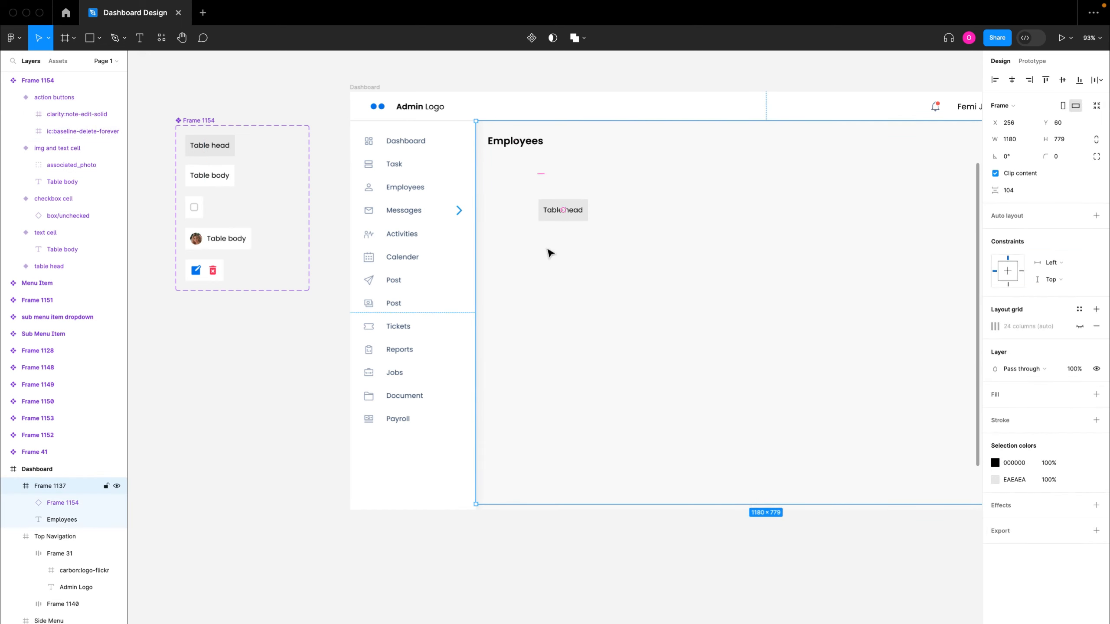
# Place an instance of the text cell variant directly below the Table head cell in the Employees area
pyautogui.click(577, 214)
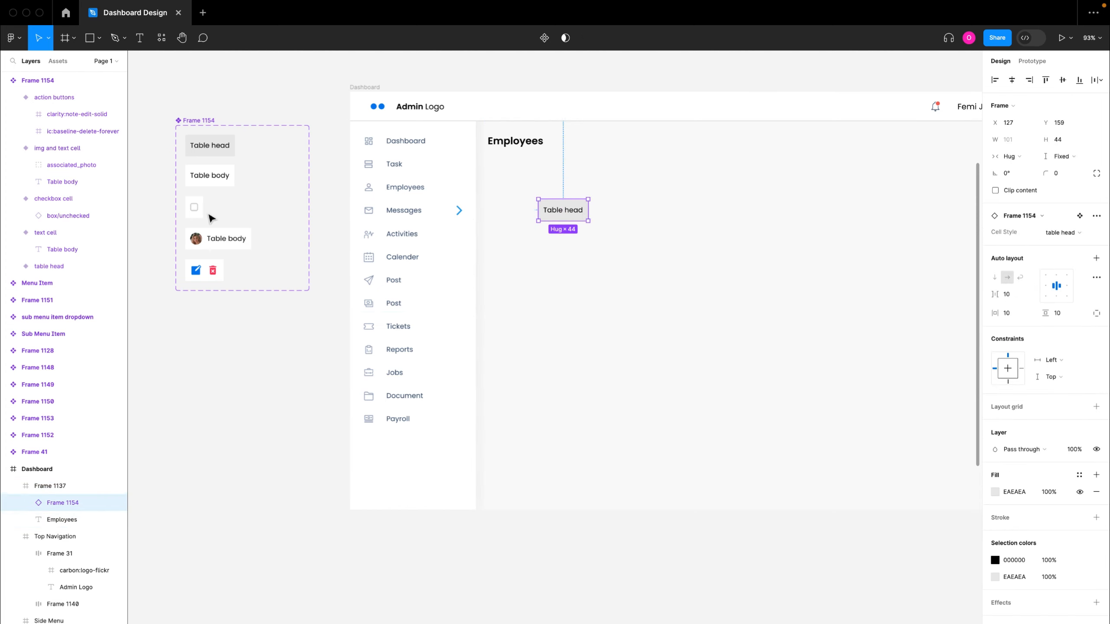
pyautogui.click(212, 183)
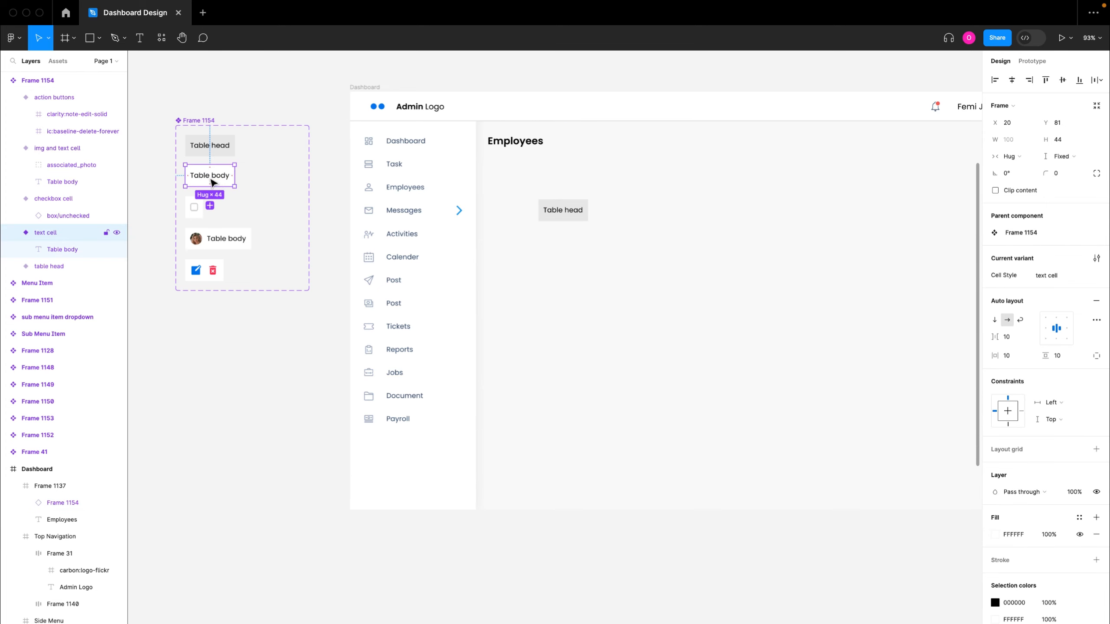
pyautogui.moveTo(212, 183); pyautogui.dragTo(565, 243)
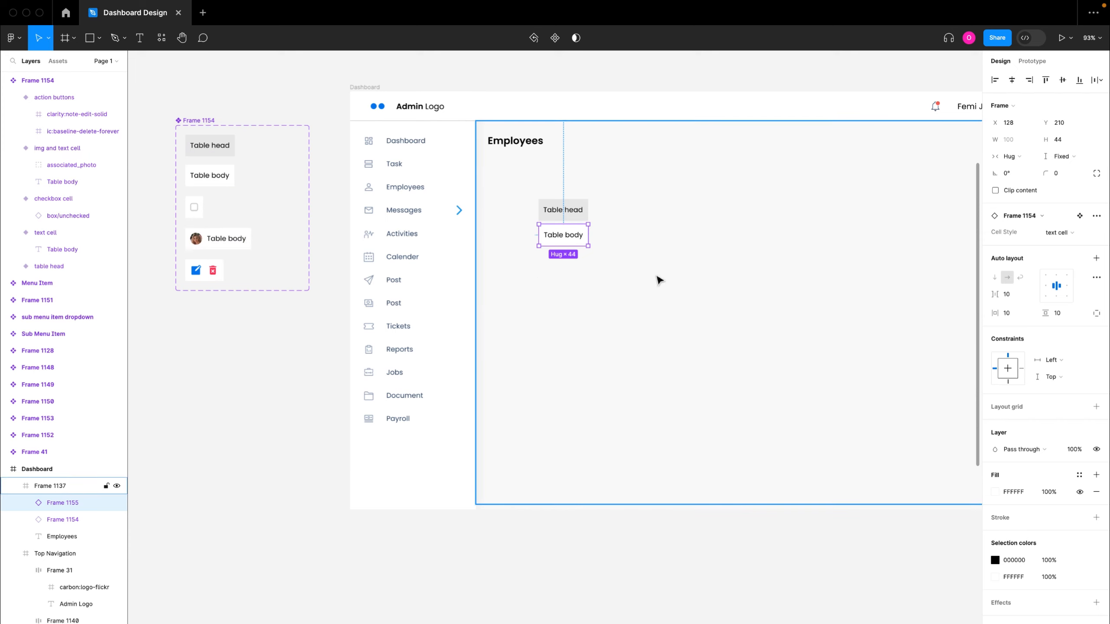
# Combine the Table head and Table body cells into a vertical auto layout with a spacing of 8
pyautogui.click(566, 215)
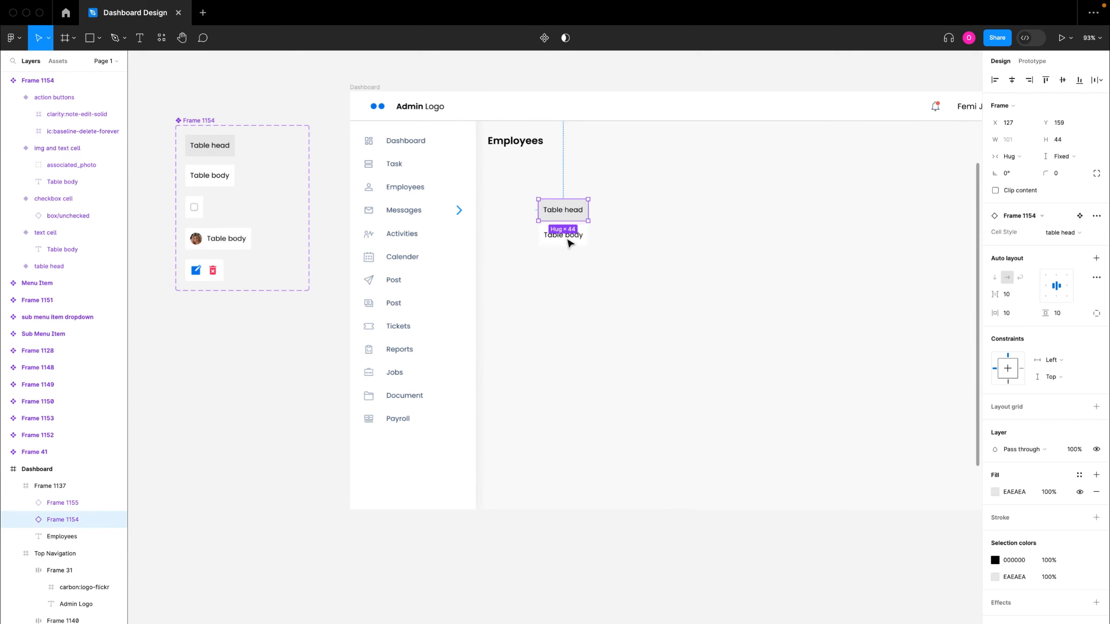
pyautogui.keyDown('shift'); pyautogui.click(573, 241); pyautogui.keyUp('shift')
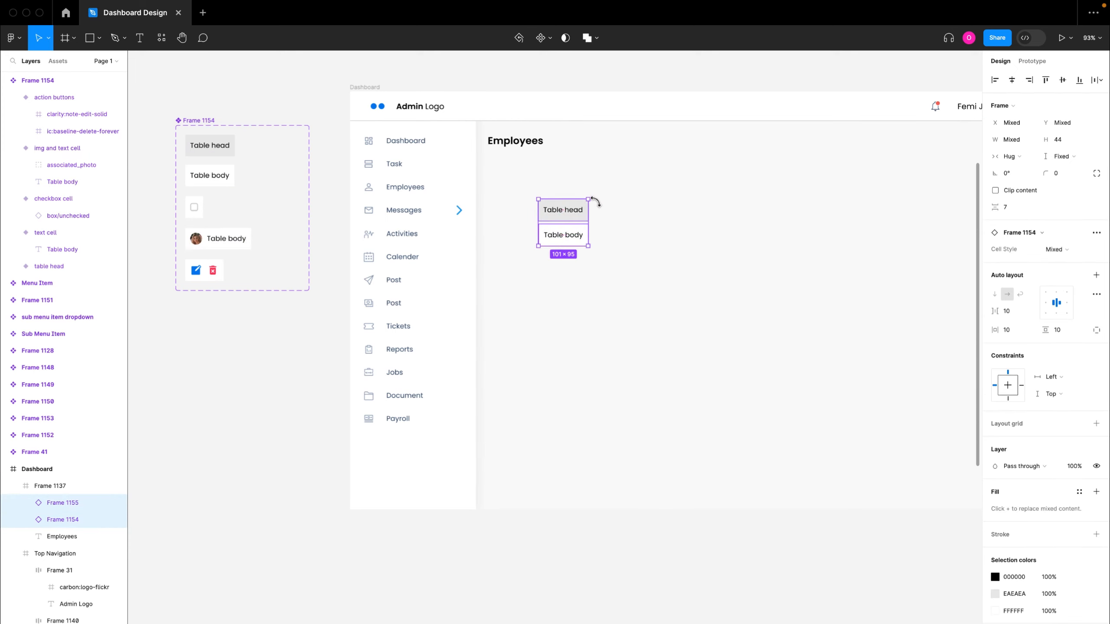
pyautogui.hotkey('shift', 'a')
pyautogui.click(1008, 252)
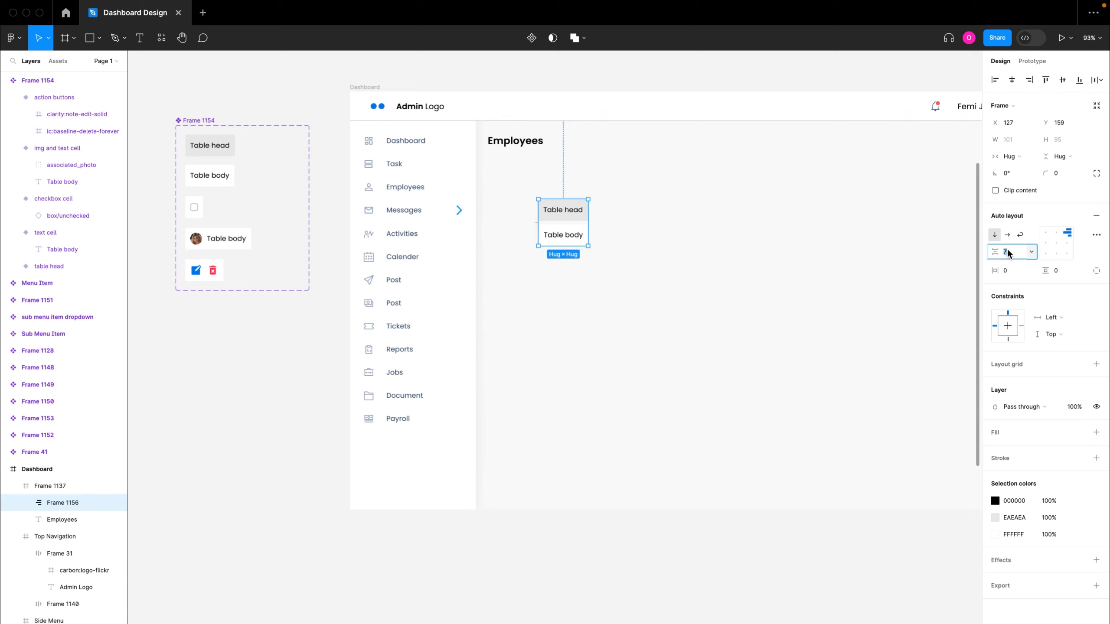
pyautogui.write('8')
pyautogui.press('Return')
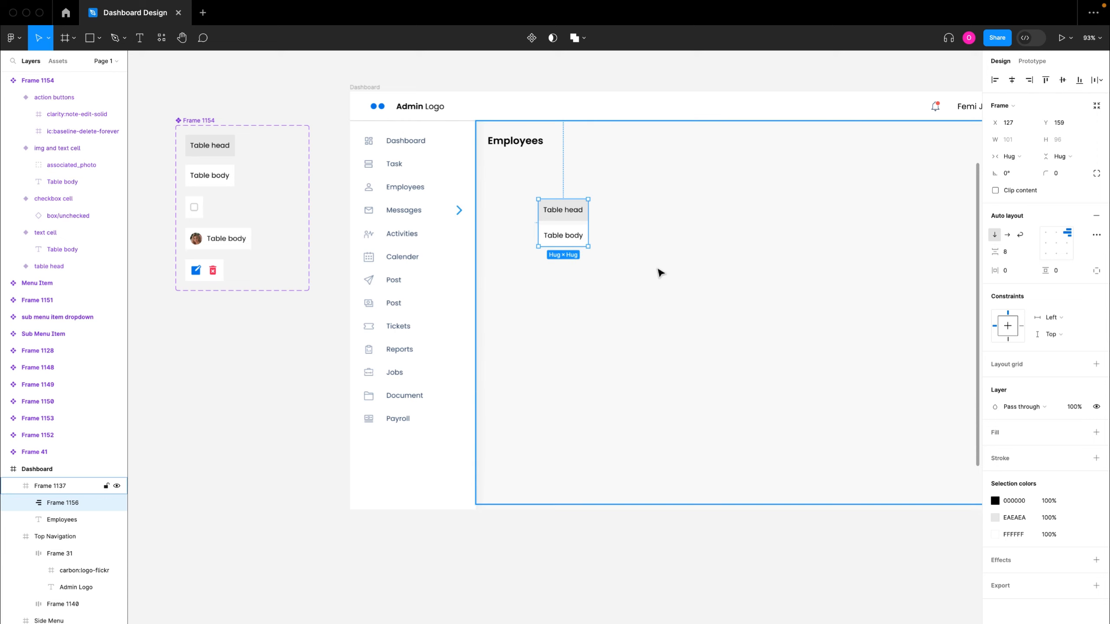
# Set the horizontal resizing of both the Table head and Table body cells in the column to Fill
pyautogui.click(578, 218)
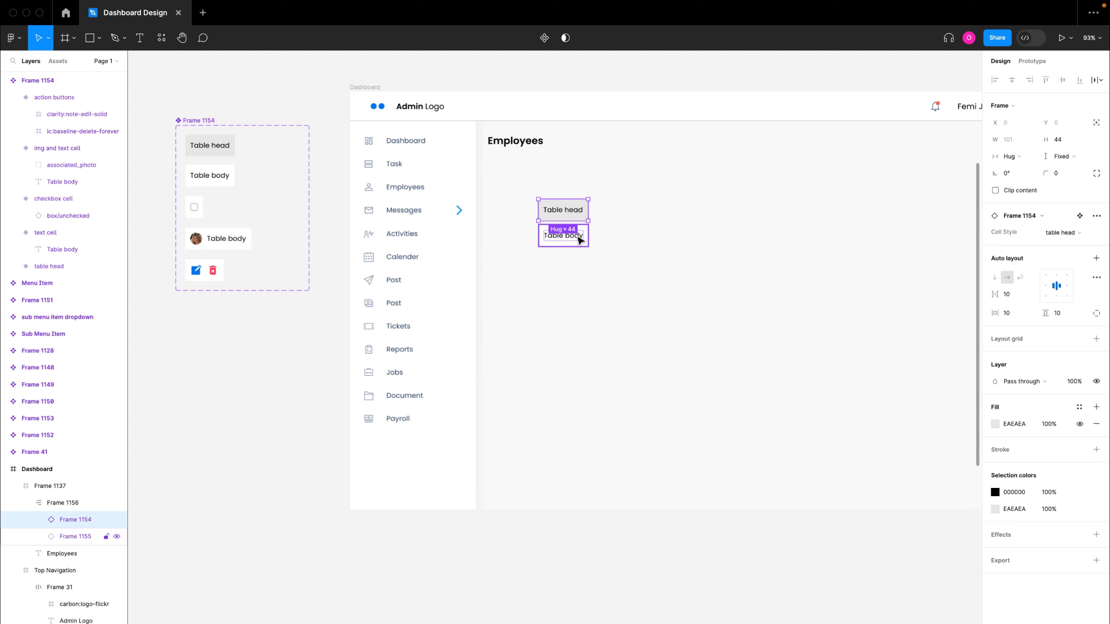
pyautogui.click(662, 223)
pyautogui.click(583, 218)
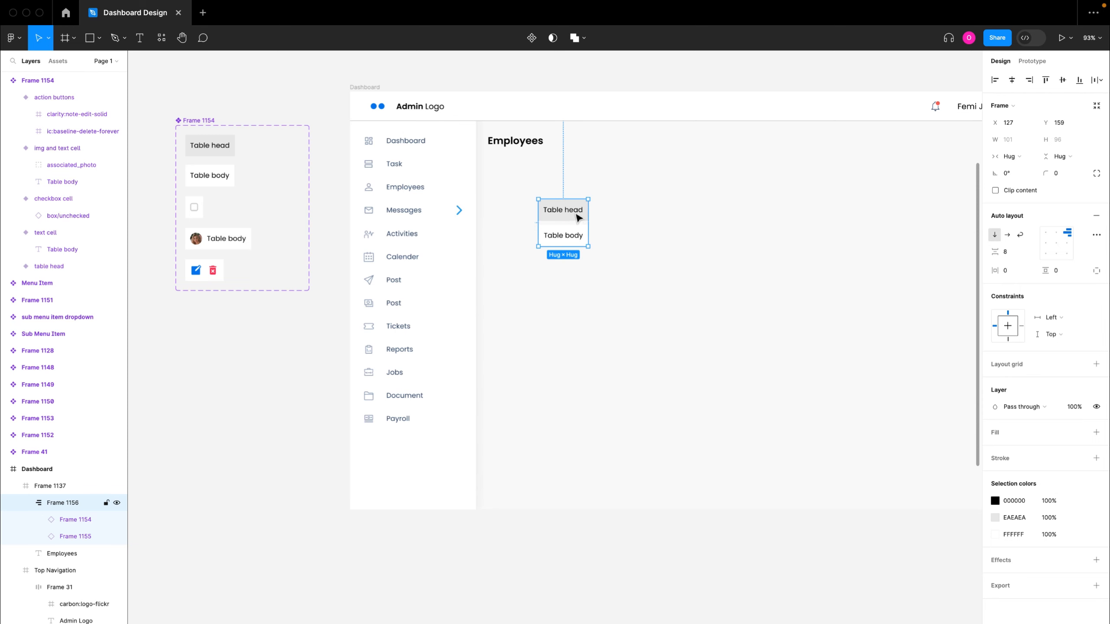
pyautogui.scroll(5, 576, 218)
pyautogui.scroll(-3, 578, 218)
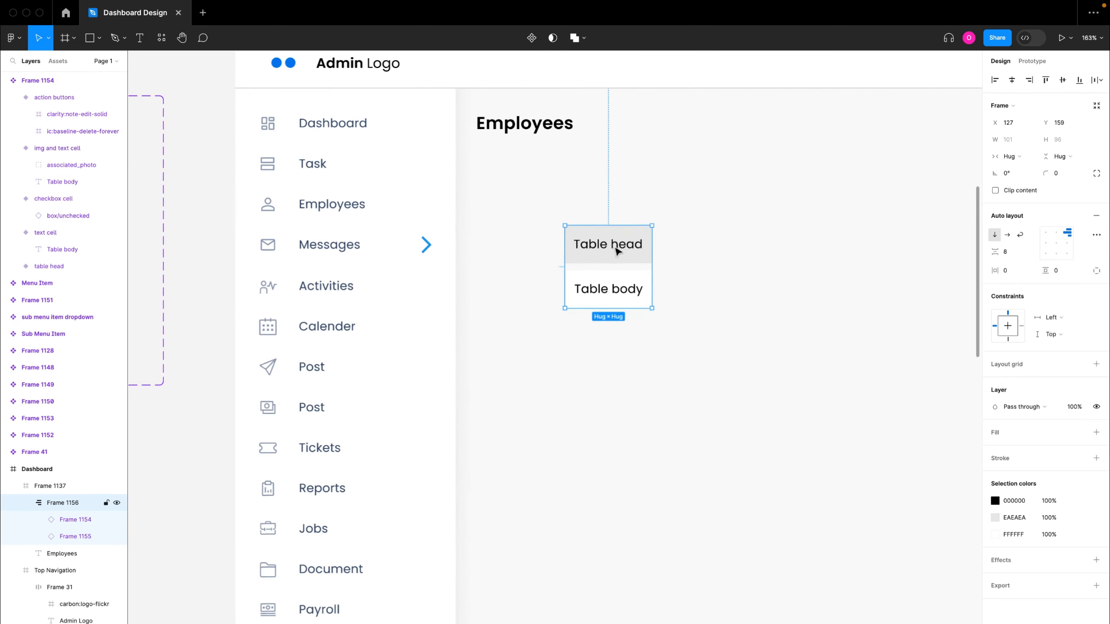
pyautogui.click(628, 253)
pyautogui.keyDown('shift'); pyautogui.click(617, 289); pyautogui.keyUp('shift')
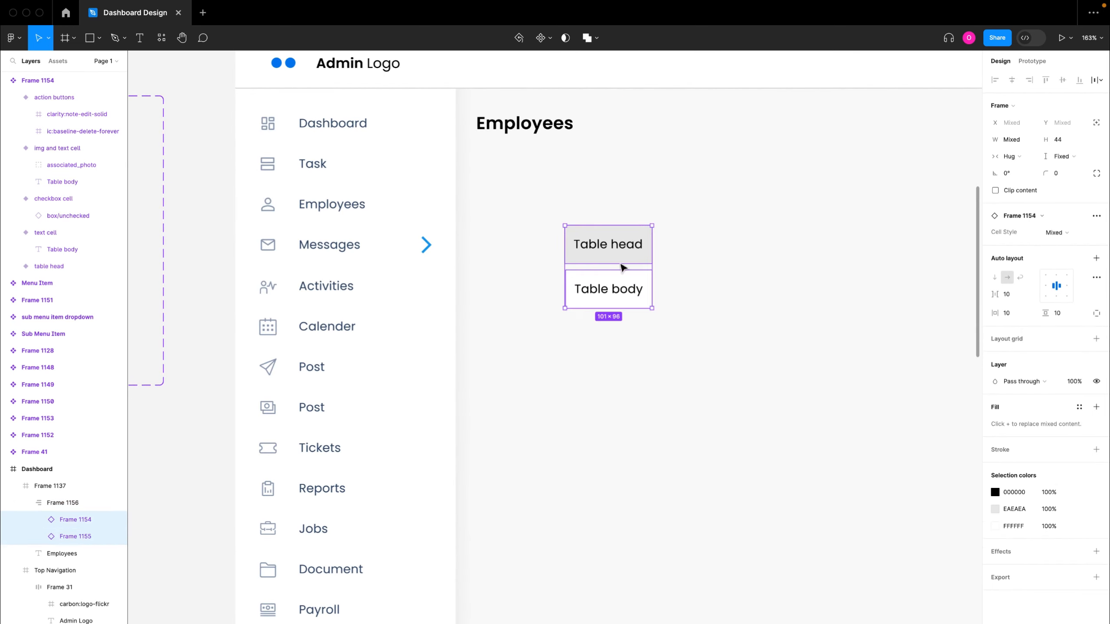
pyautogui.click(1021, 156)
pyautogui.click(1021, 169)
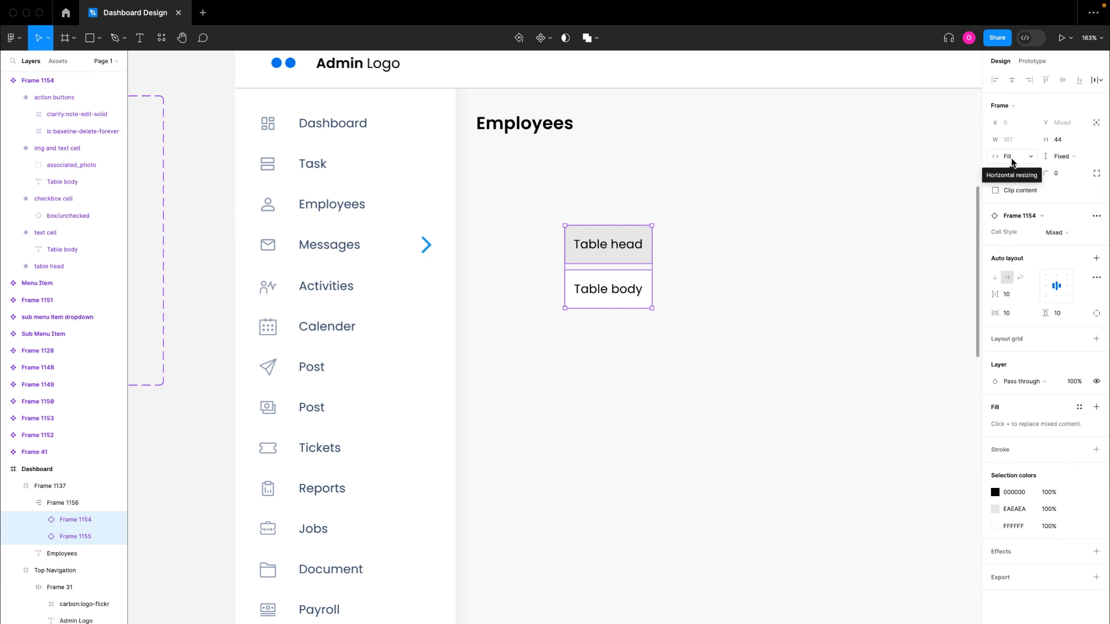
pyautogui.click(693, 297)
# Show the 24-column layout grid of the Employees content frame
pyautogui.scroll(-2, 692, 297)
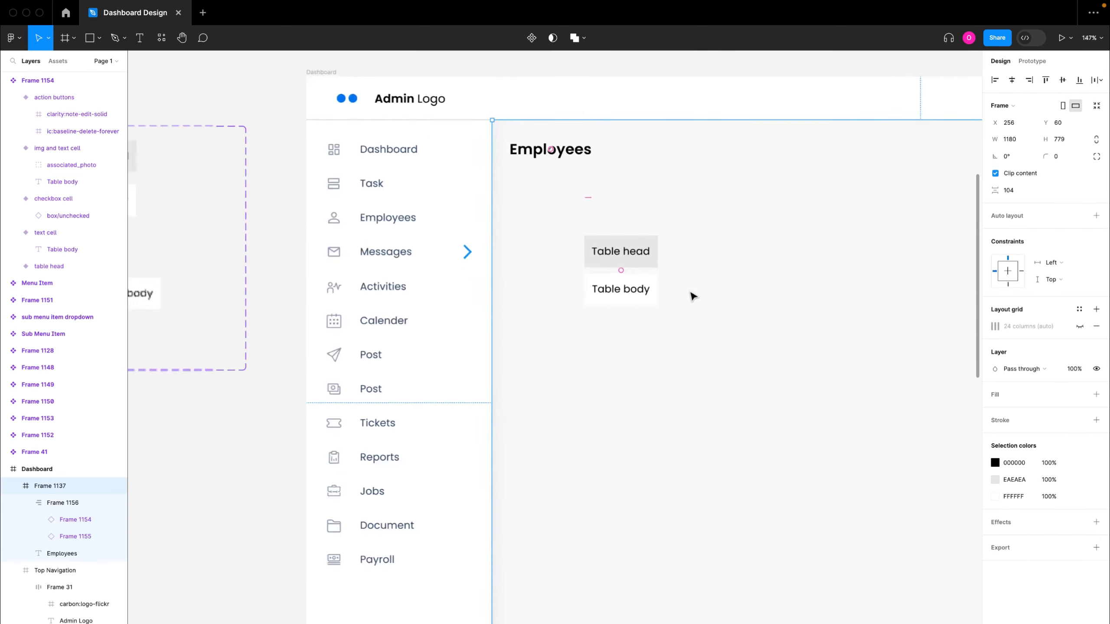
pyautogui.scroll(-5, 693, 298)
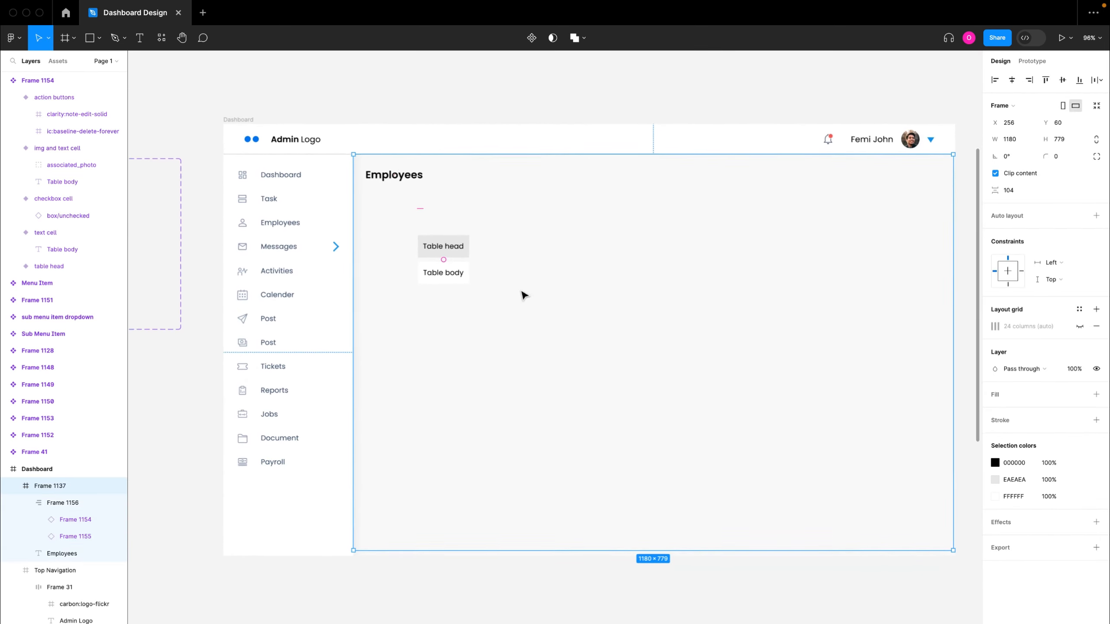
pyautogui.scroll(-1, 524, 296)
pyautogui.click(448, 263)
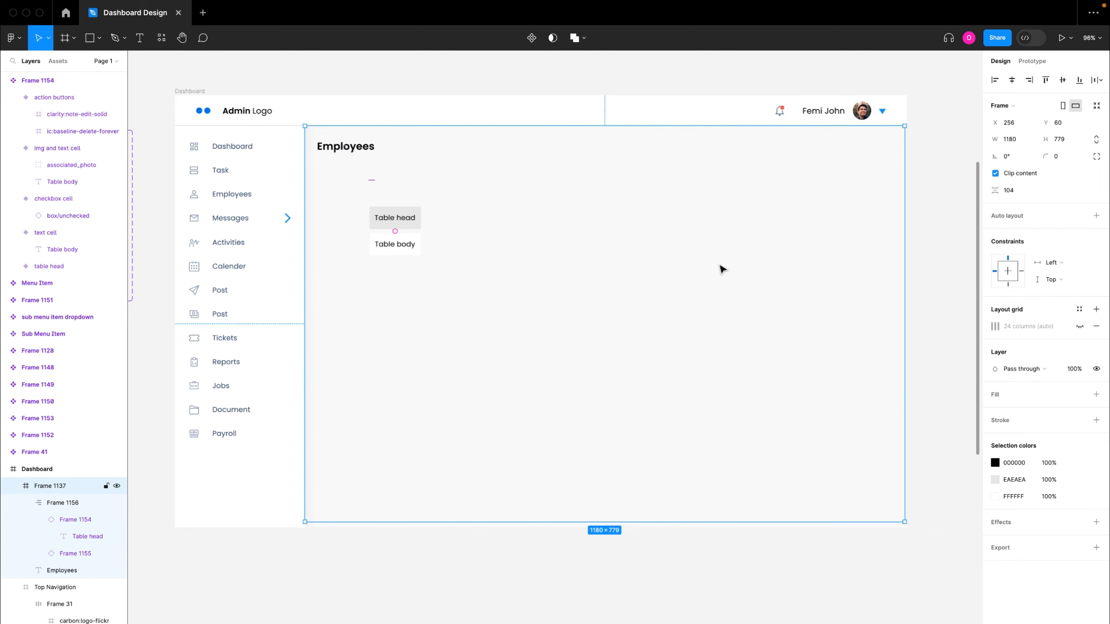
pyautogui.click(1080, 326)
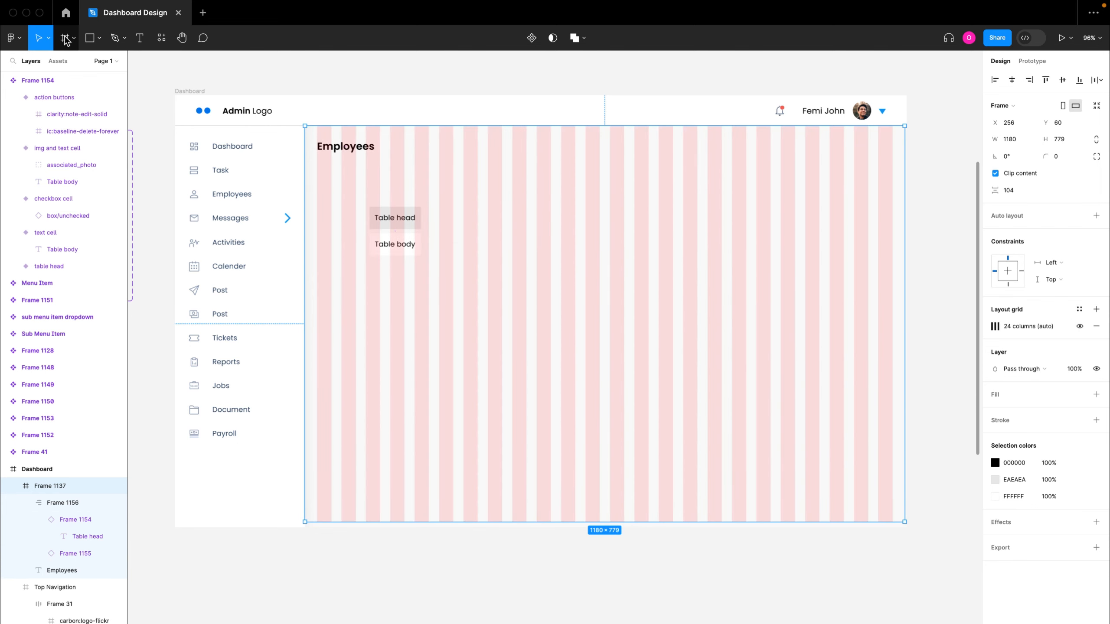
# Draw a frame about 1133 × 427 around the table cells, spanning the grid columns, with a black inside stroke of 1
pyautogui.press('f')
pyautogui.moveTo(317, 184); pyautogui.dragTo(879, 400)
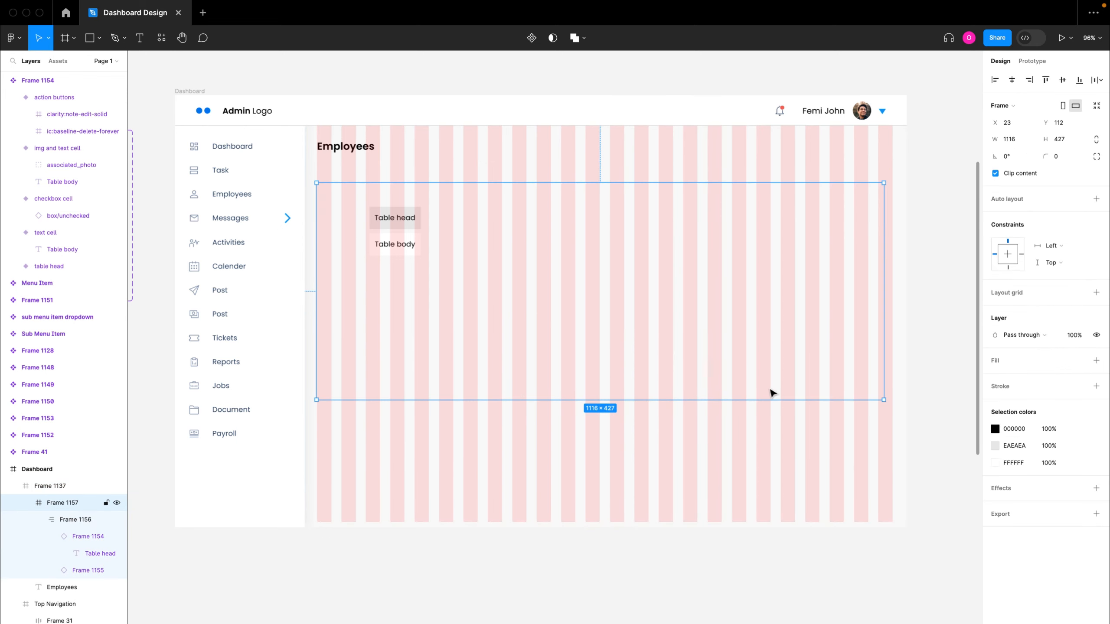
pyautogui.click(1097, 386)
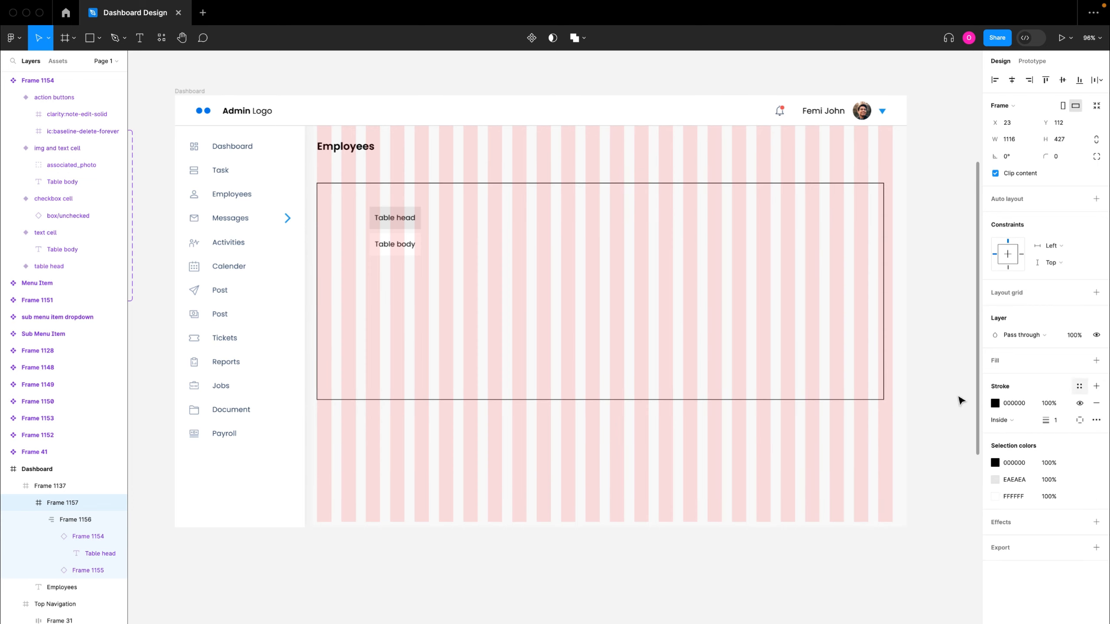
pyautogui.moveTo(883, 335); pyautogui.dragTo(891, 336)
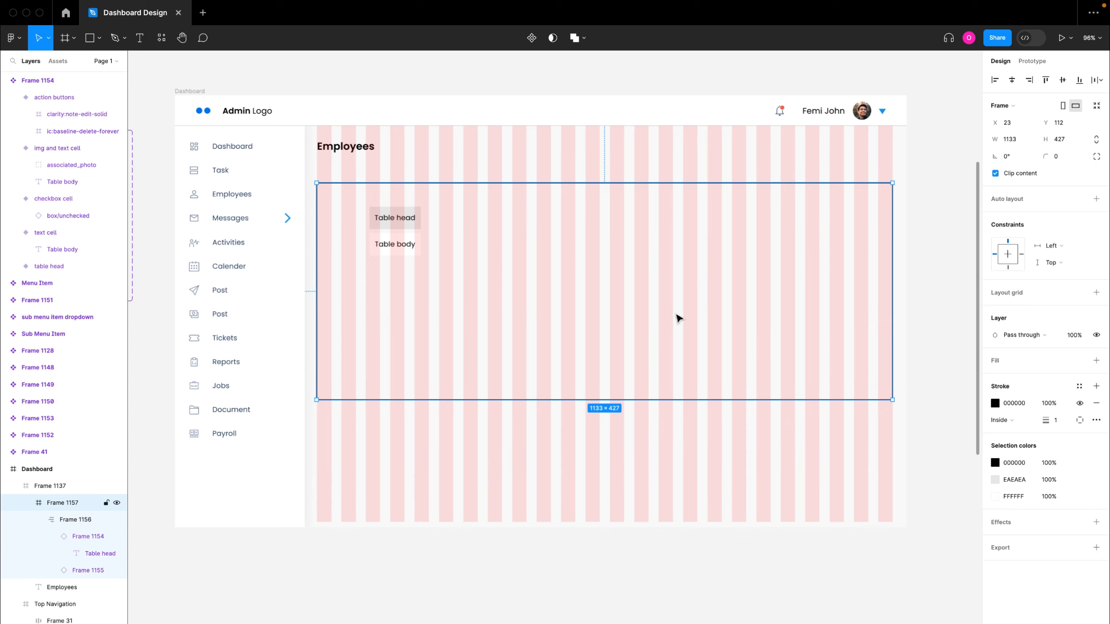
# Hide the layout grid of the Employees content frame
pyautogui.click(624, 157)
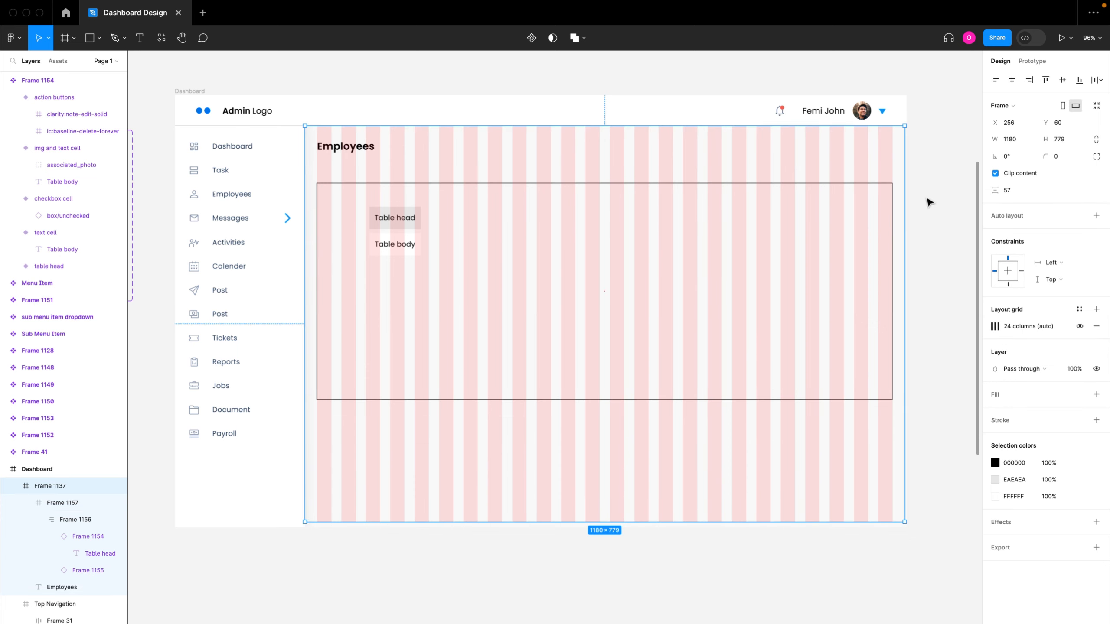
pyautogui.click(1080, 326)
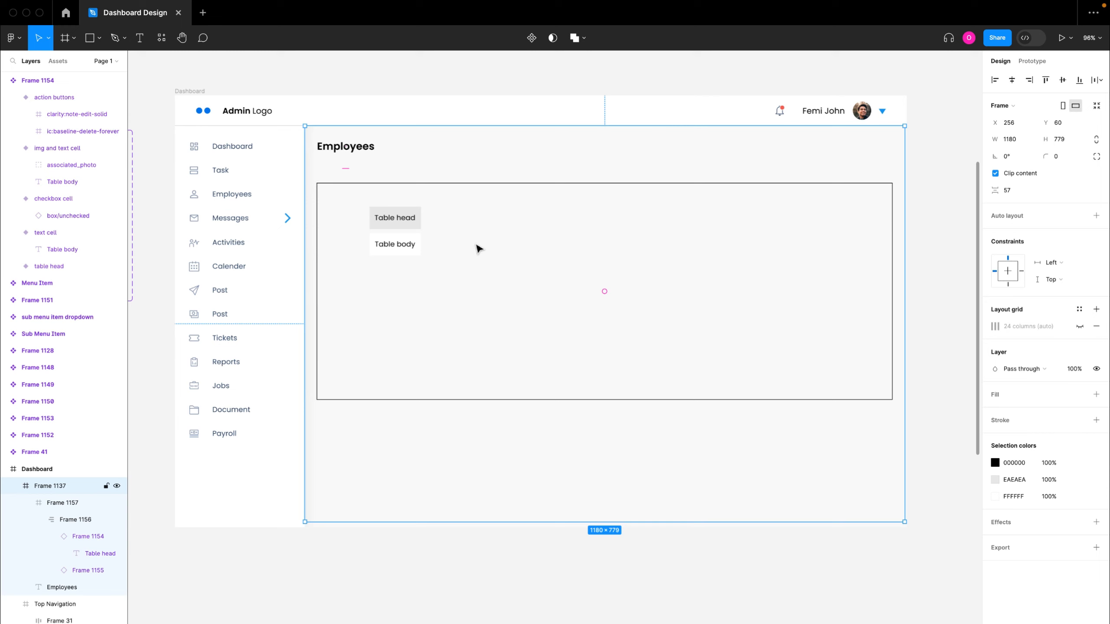
# Move the head-and-body column to about X 42, Y 49 in the outlined frame and wrap it in a horizontal auto layout
pyautogui.click(413, 238)
pyautogui.click(400, 235)
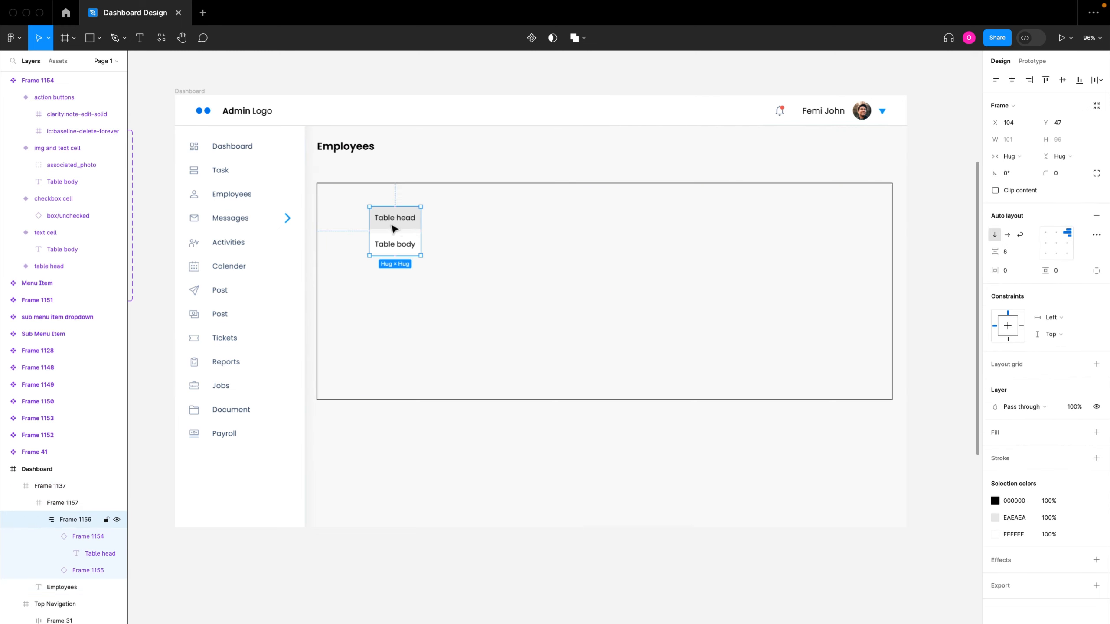
pyautogui.moveTo(392, 228); pyautogui.dragTo(369, 225)
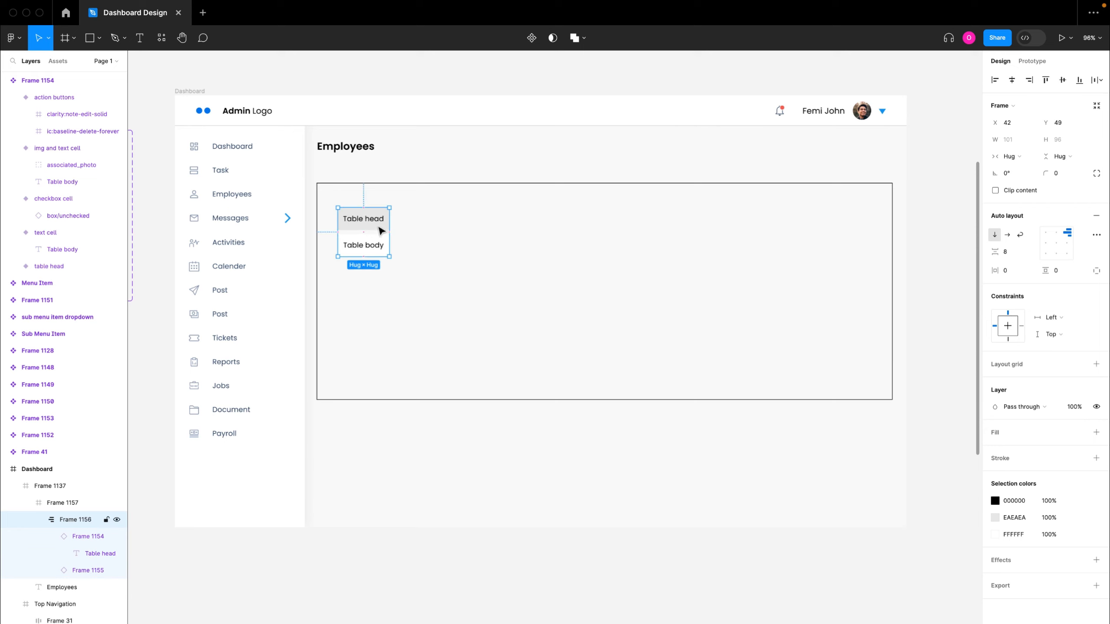
pyautogui.hotkey('shift', 'a')
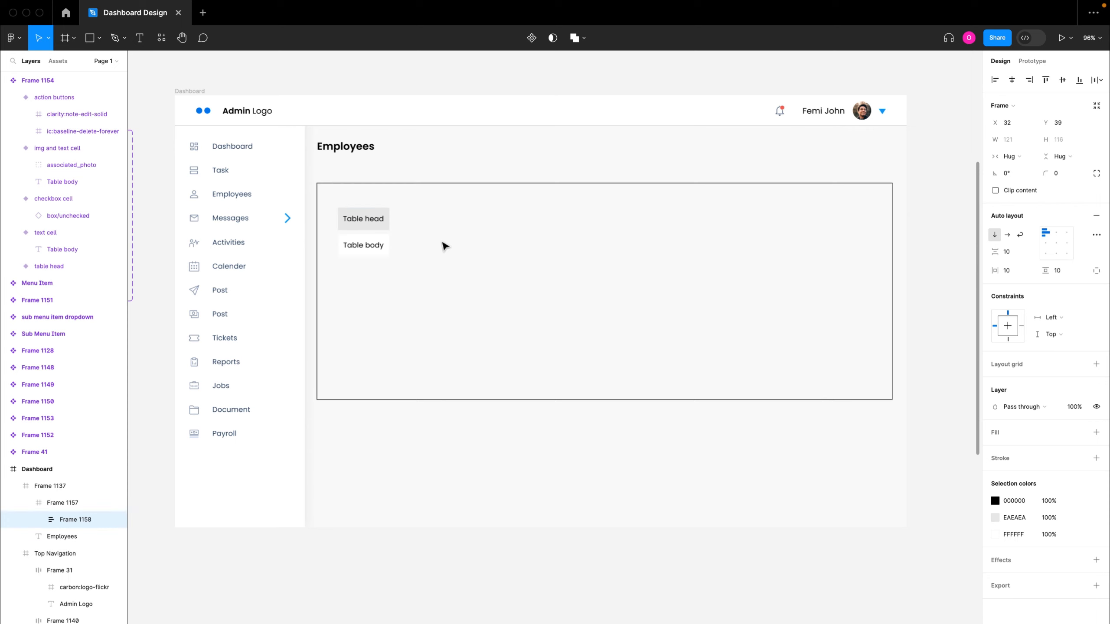
pyautogui.click(1008, 235)
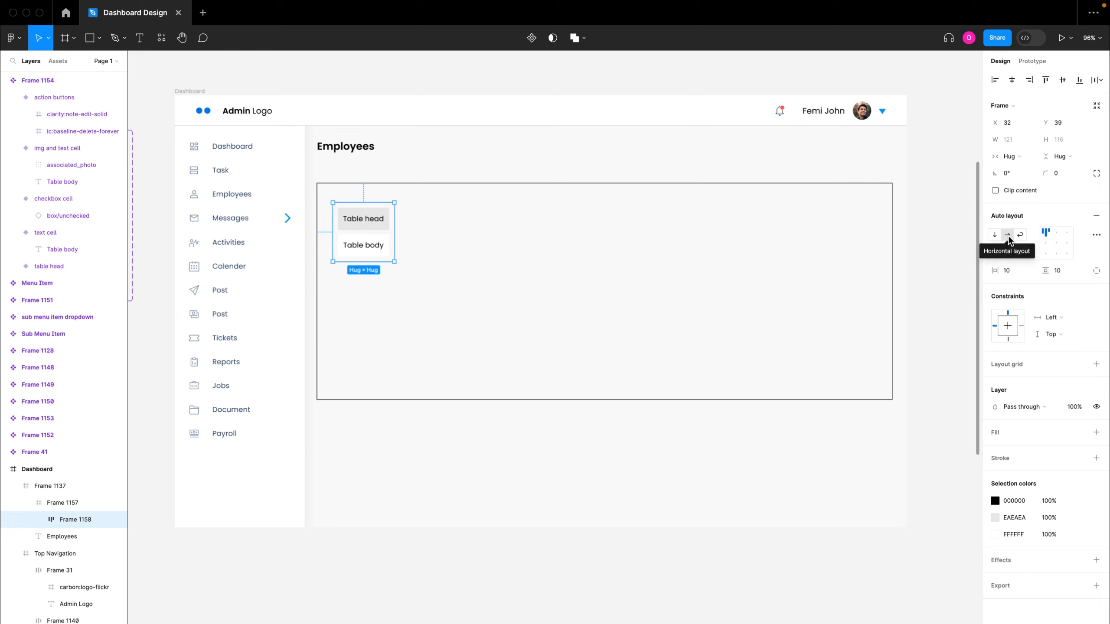
# Duplicate the head-and-body column four times inside the horizontal auto layout to make five columns
pyautogui.doubleClick(366, 240)
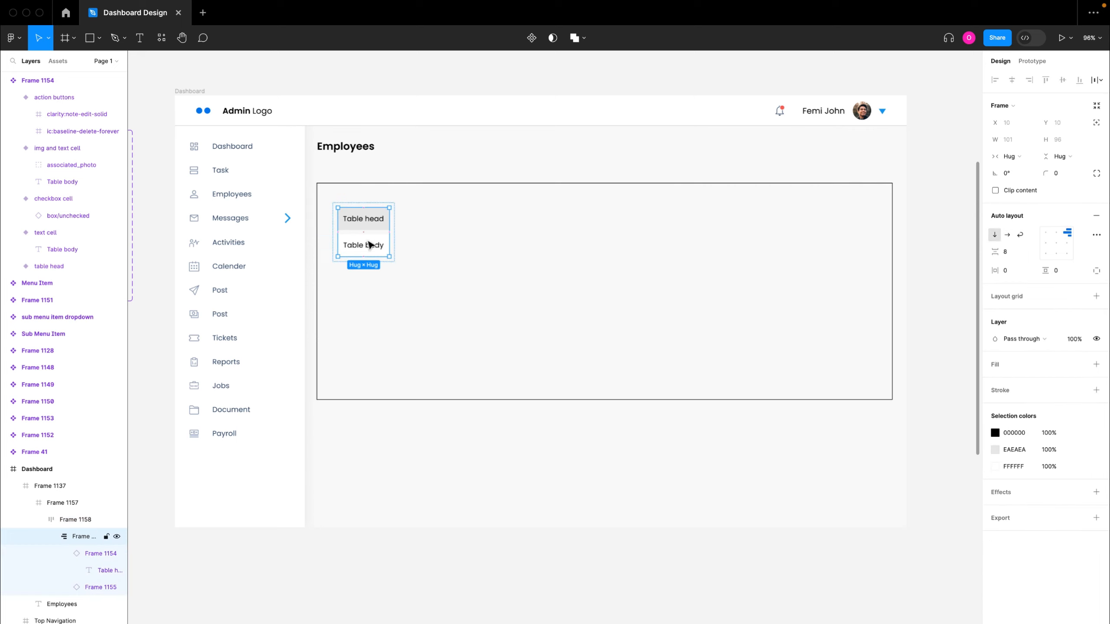
pyautogui.hotkey('ctrl', 'd')
pyautogui.hotkey('ctrl', 'd')
pyautogui.hotkey('ctrl', 'd')
pyautogui.hotkey('ctrl', 'd')
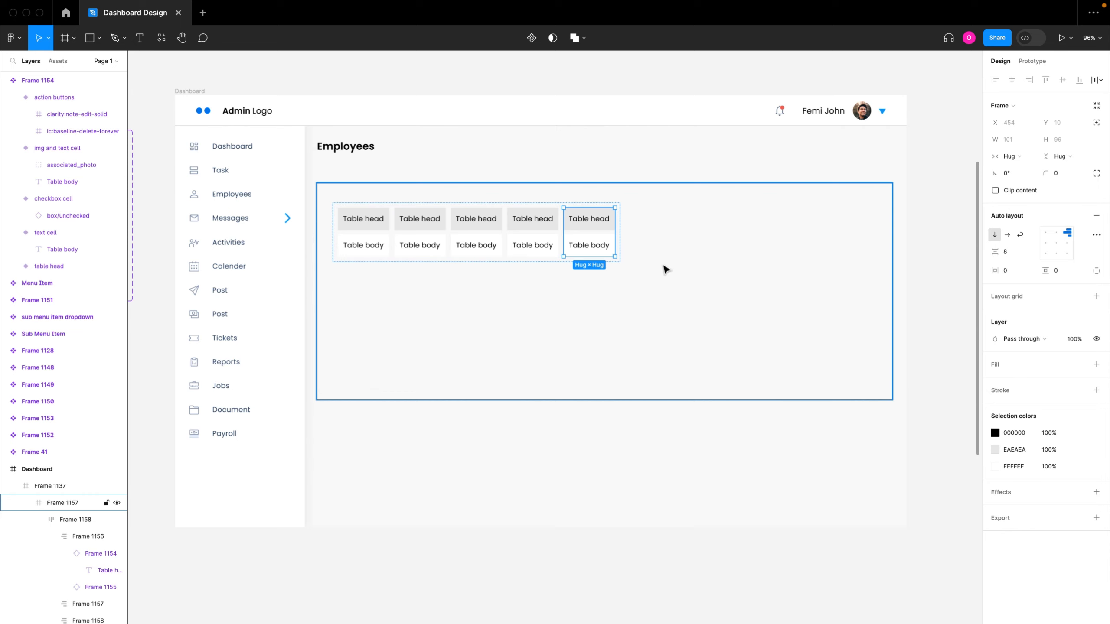
# Switch the Cell Style of both the head and body cells in the first column to checkbox cell
pyautogui.click(361, 226)
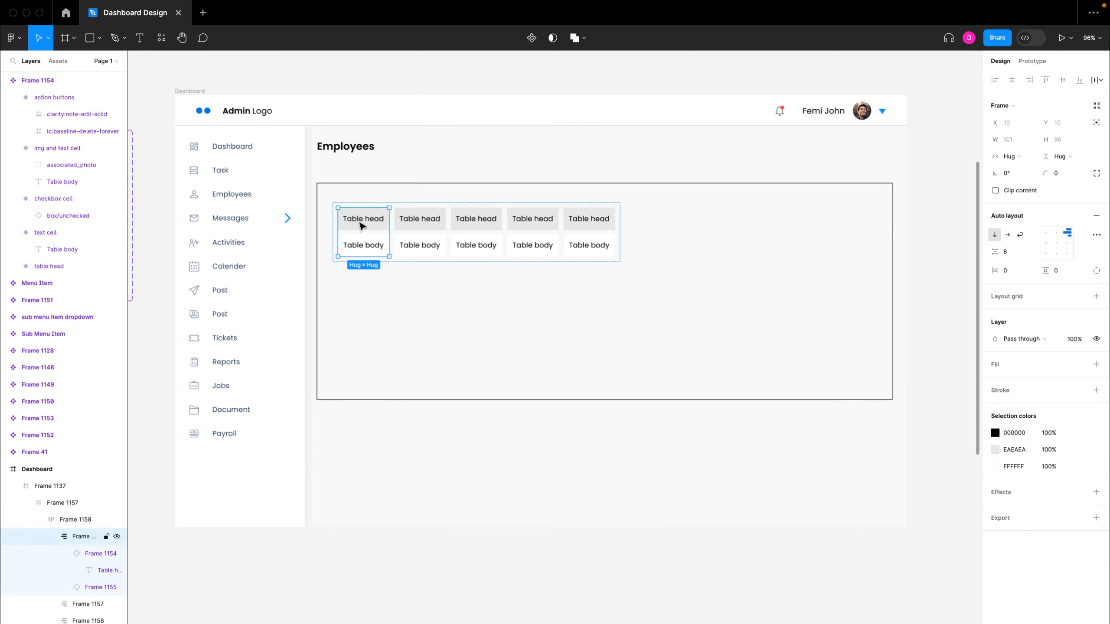
pyautogui.doubleClick(361, 225)
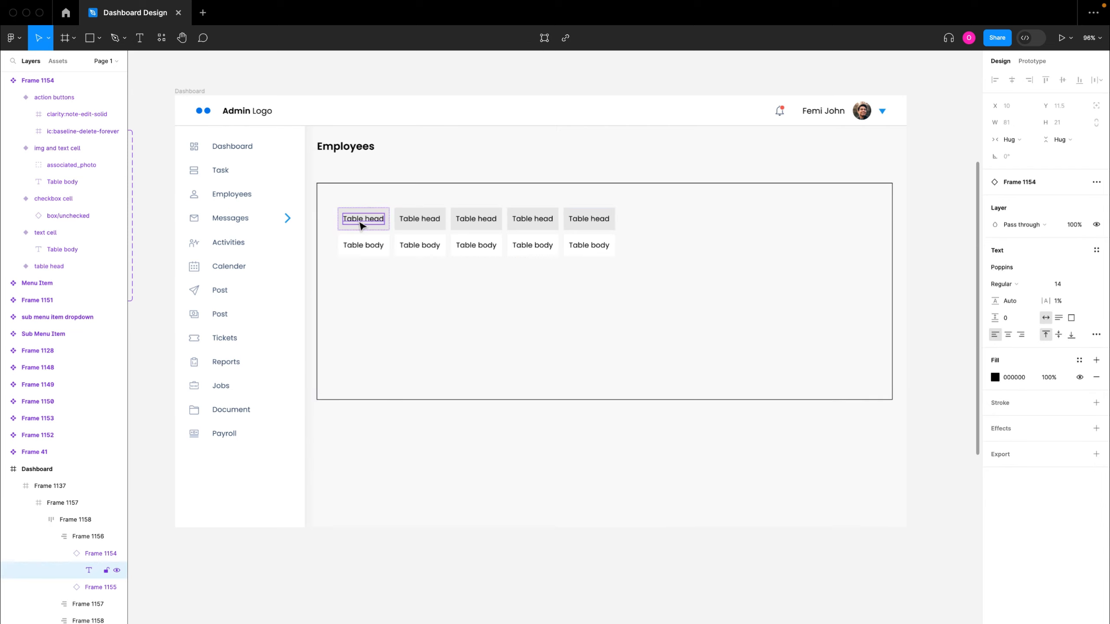
pyautogui.click(396, 265)
pyautogui.doubleClick(380, 226)
pyautogui.doubleClick(379, 227)
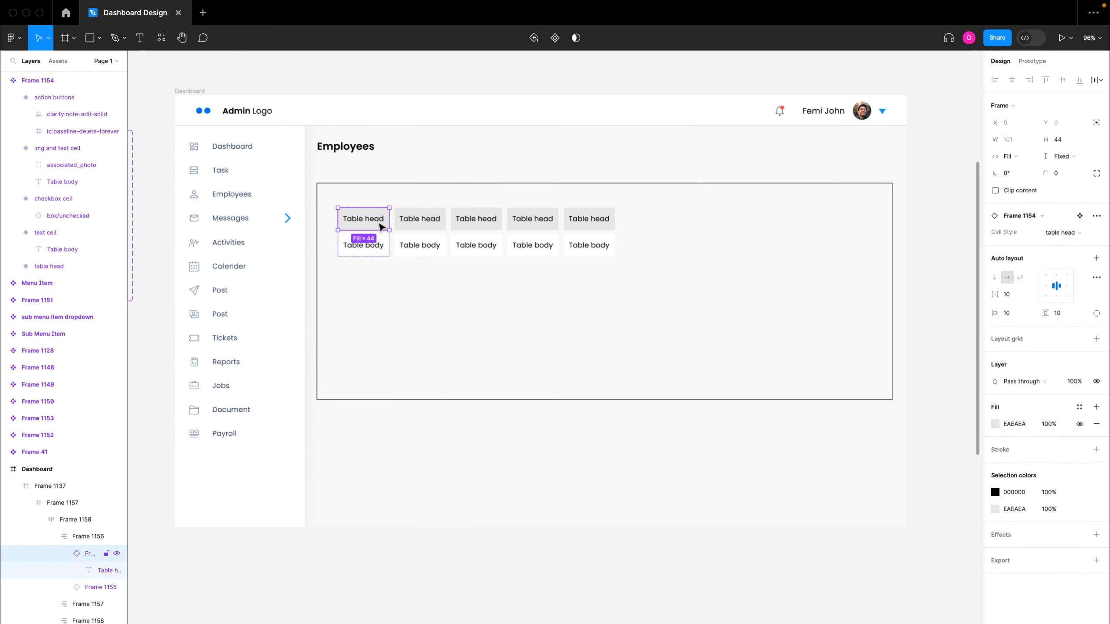
pyautogui.click(1070, 237)
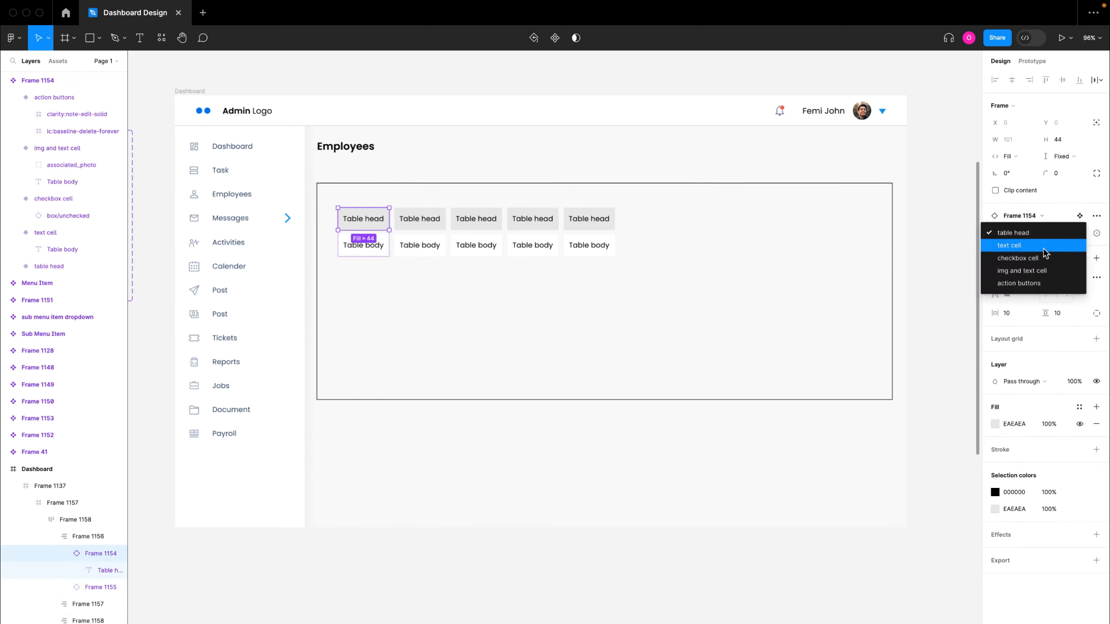
pyautogui.click(1027, 258)
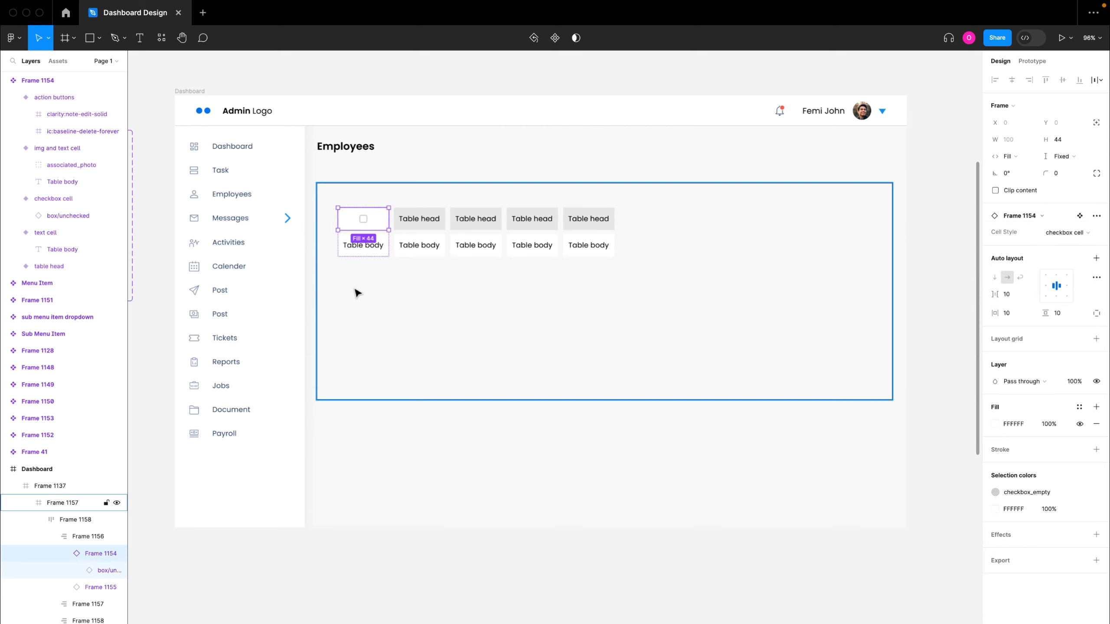
pyautogui.click(363, 246)
pyautogui.click(1046, 230)
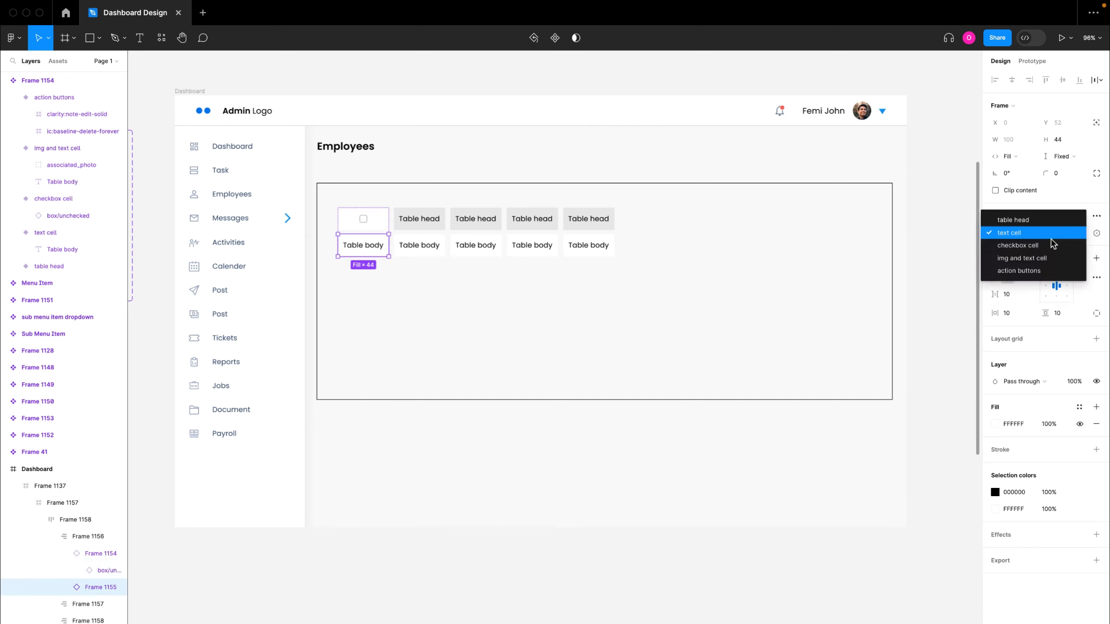
pyautogui.click(1046, 246)
# Change the second column's head text to "Employees Name"
pyautogui.click(387, 219)
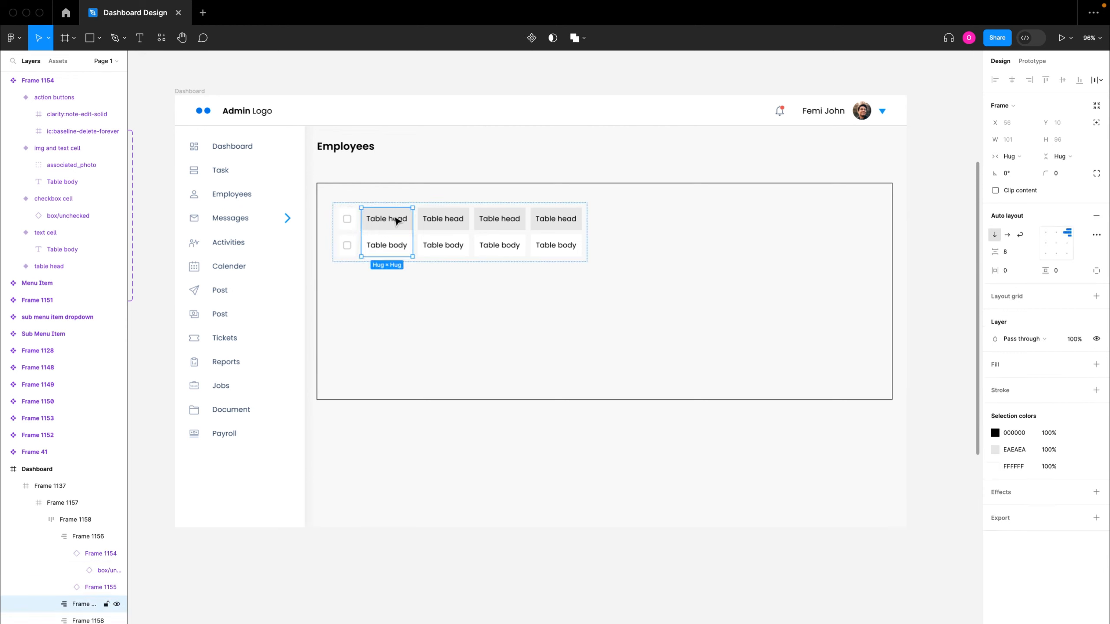
pyautogui.doubleClick(385, 220)
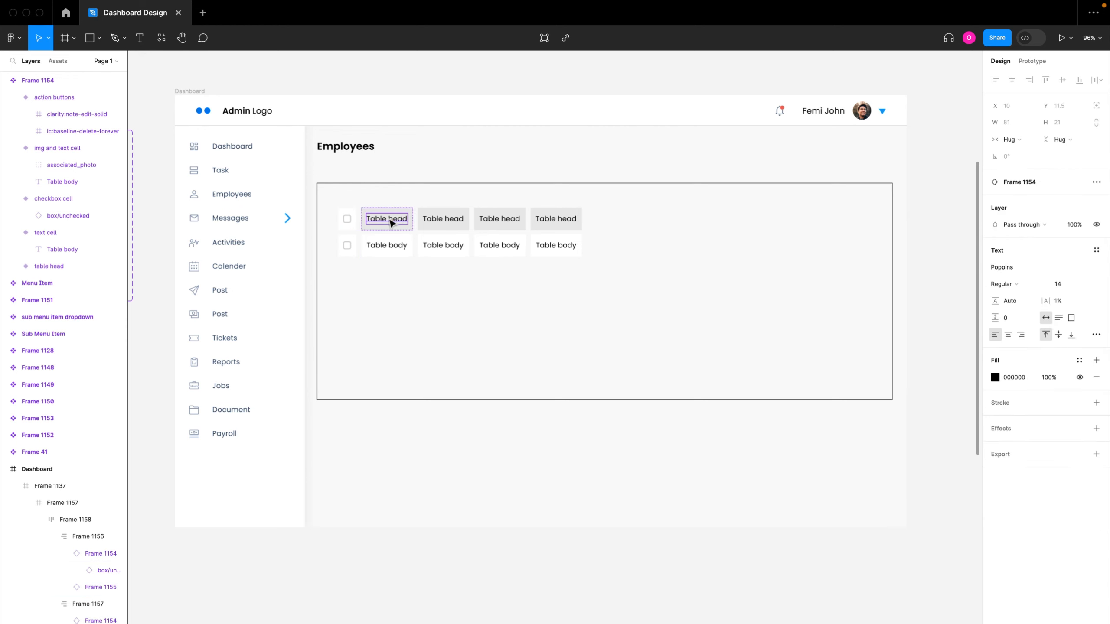
pyautogui.doubleClick(388, 217)
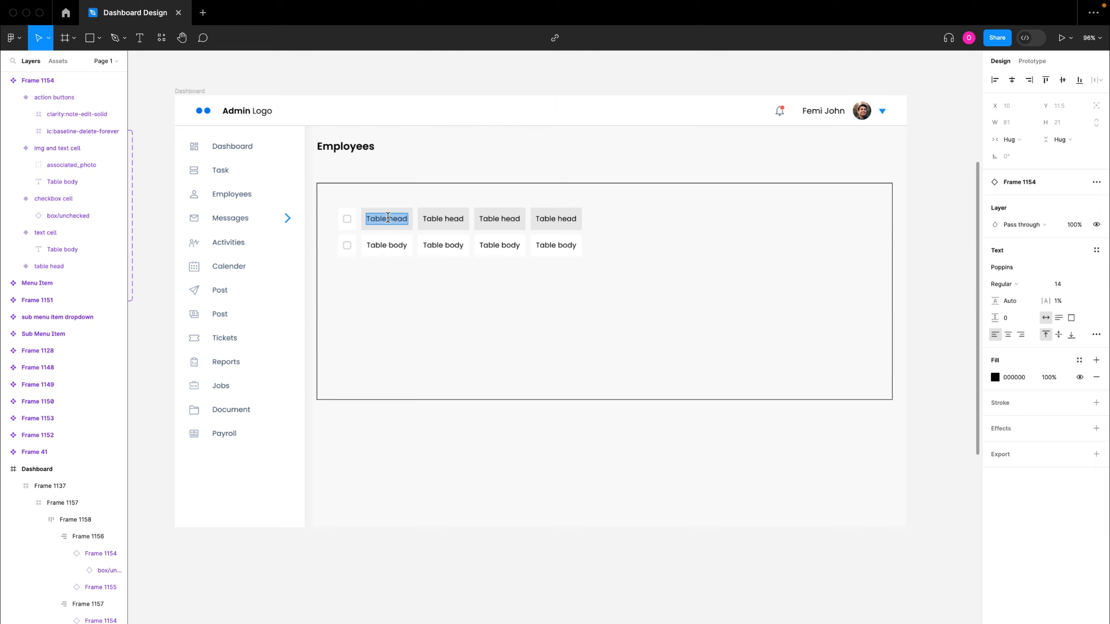
pyautogui.write('Em')
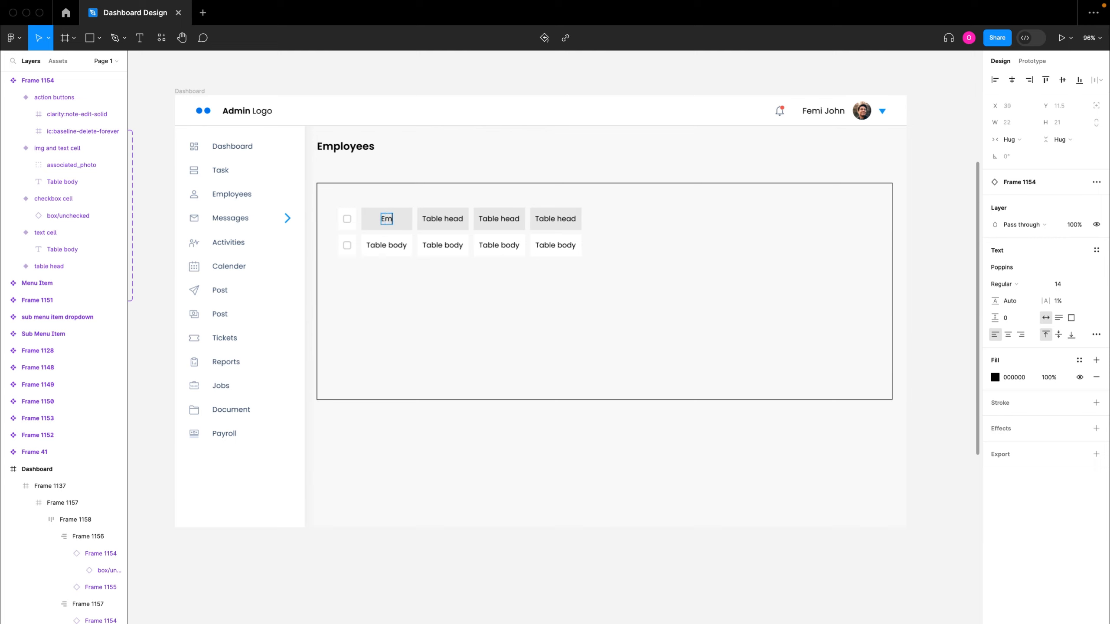
pyautogui.write('ployees Name')
pyautogui.press('Escape')
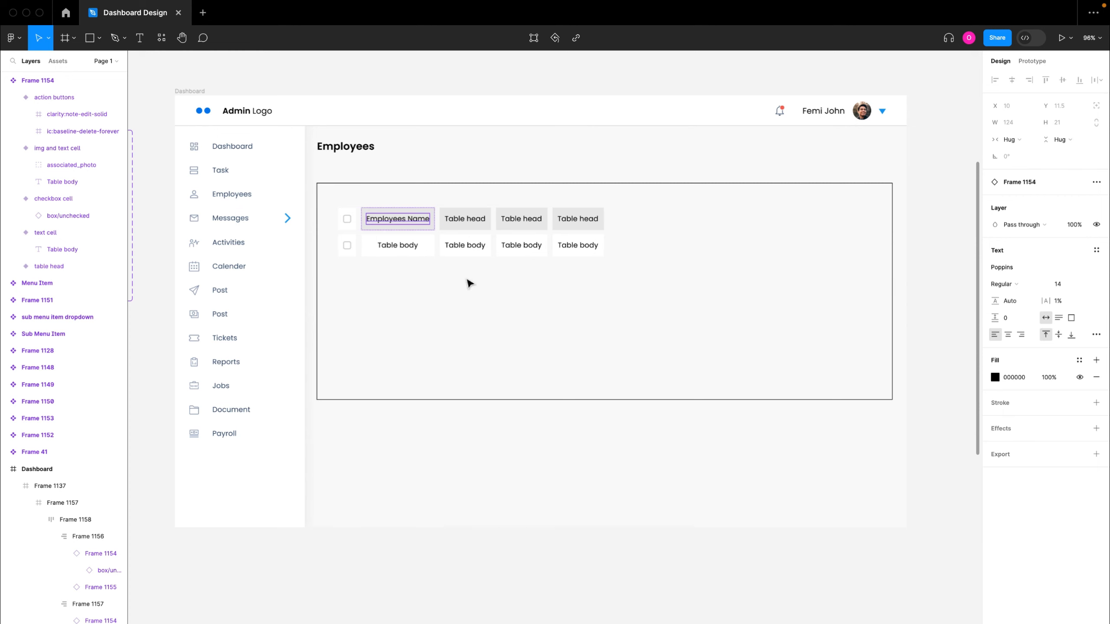
# Change the third and fourth columns' head texts to "Email Address" and "Department"
pyautogui.click(468, 220)
pyautogui.doubleClick(466, 217)
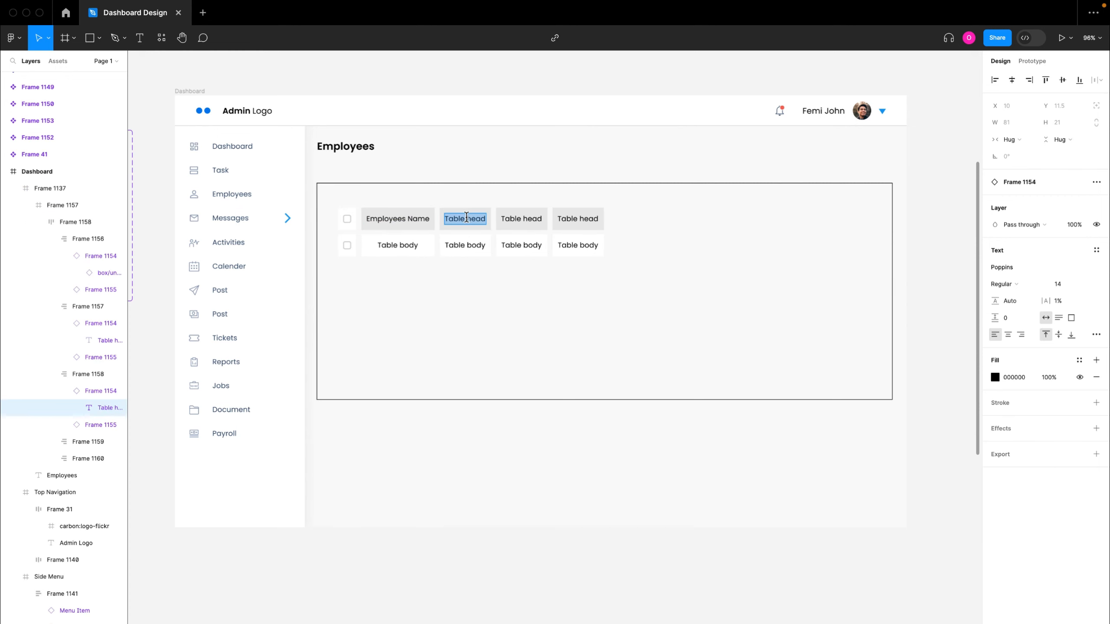
pyautogui.write('E')
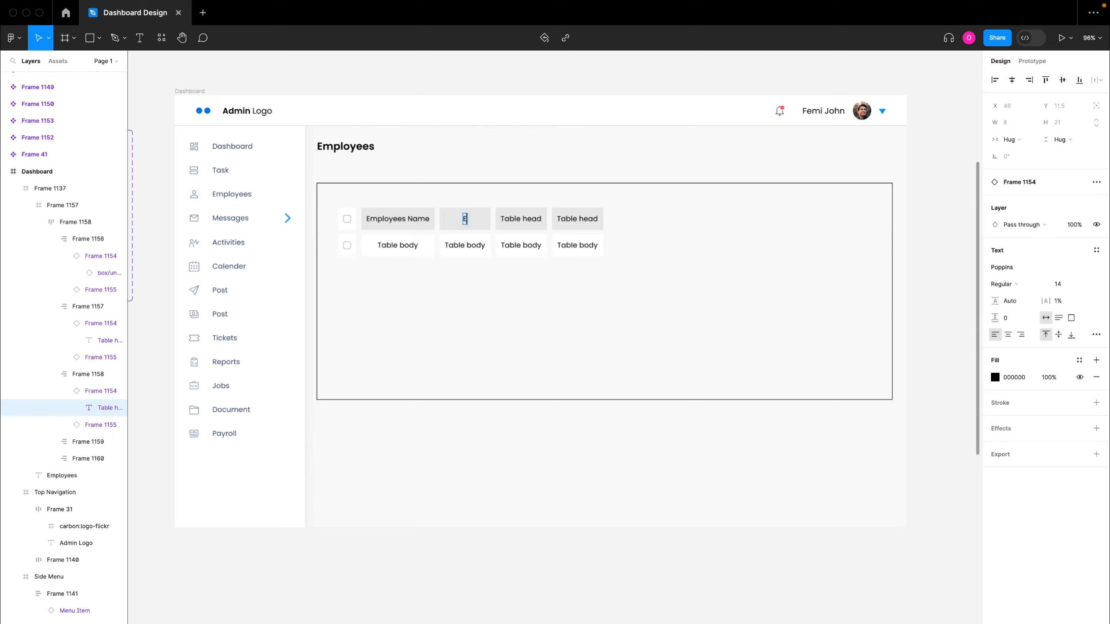
pyautogui.write('mail Address')
pyautogui.click(541, 217)
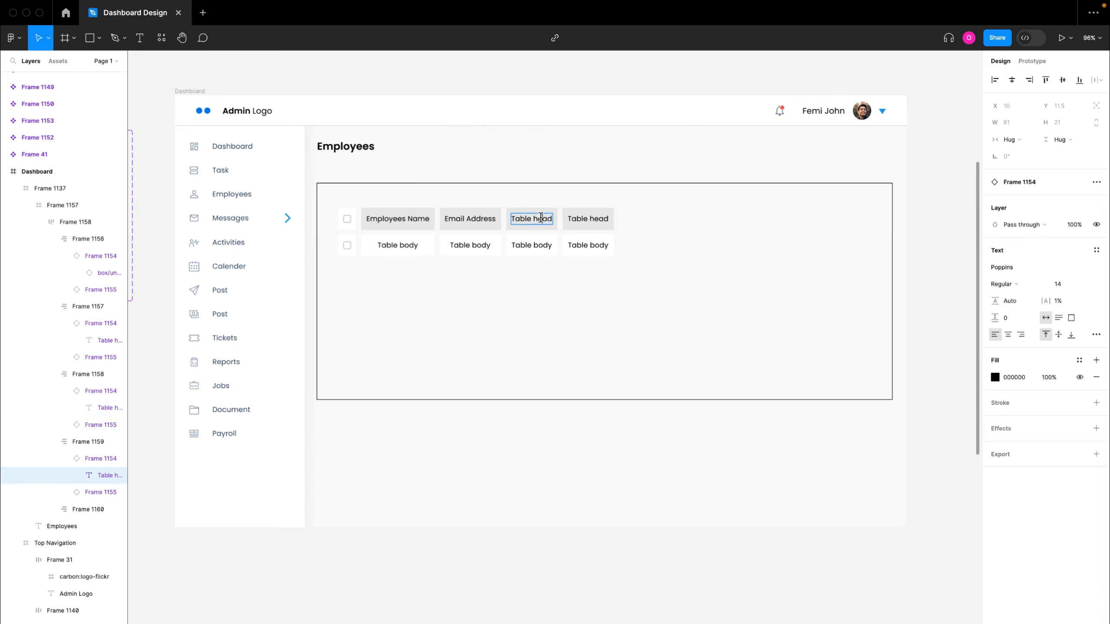
pyautogui.tripleClick(541, 217)
pyautogui.write('D')
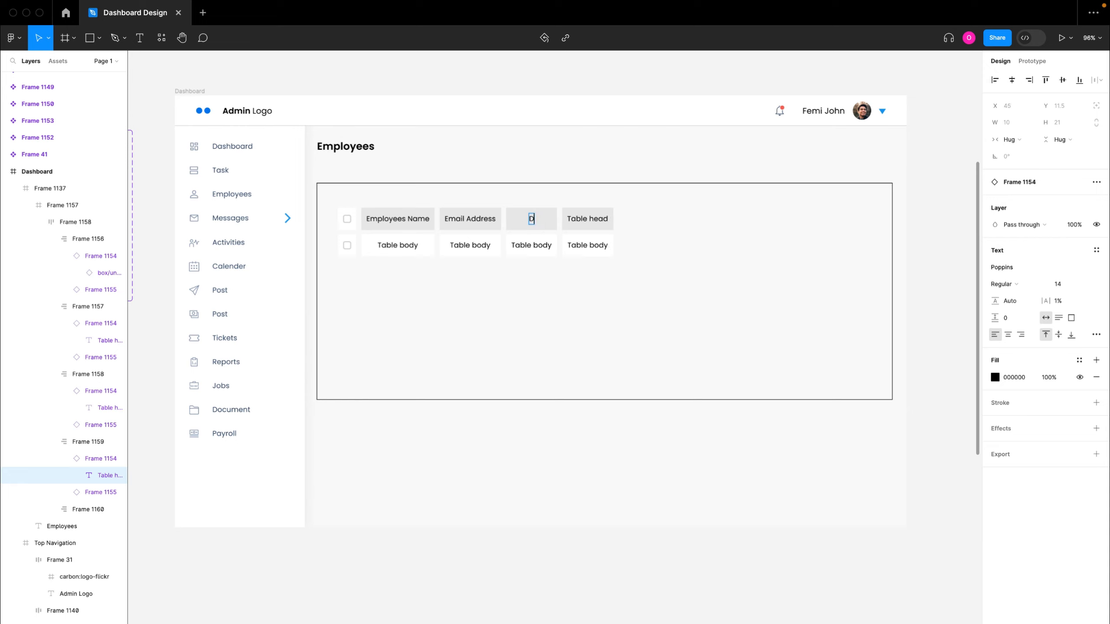
pyautogui.write('epartment')
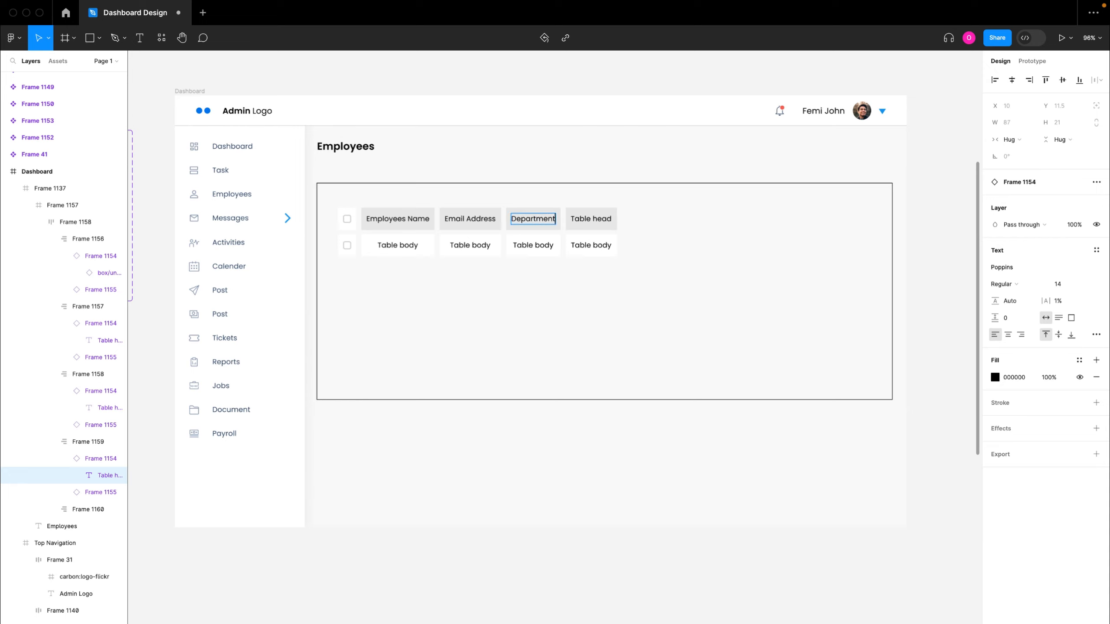
# Change the fifth column's head text to "Role"
pyautogui.click(581, 219)
pyautogui.tripleClick(581, 219)
pyautogui.write('R')
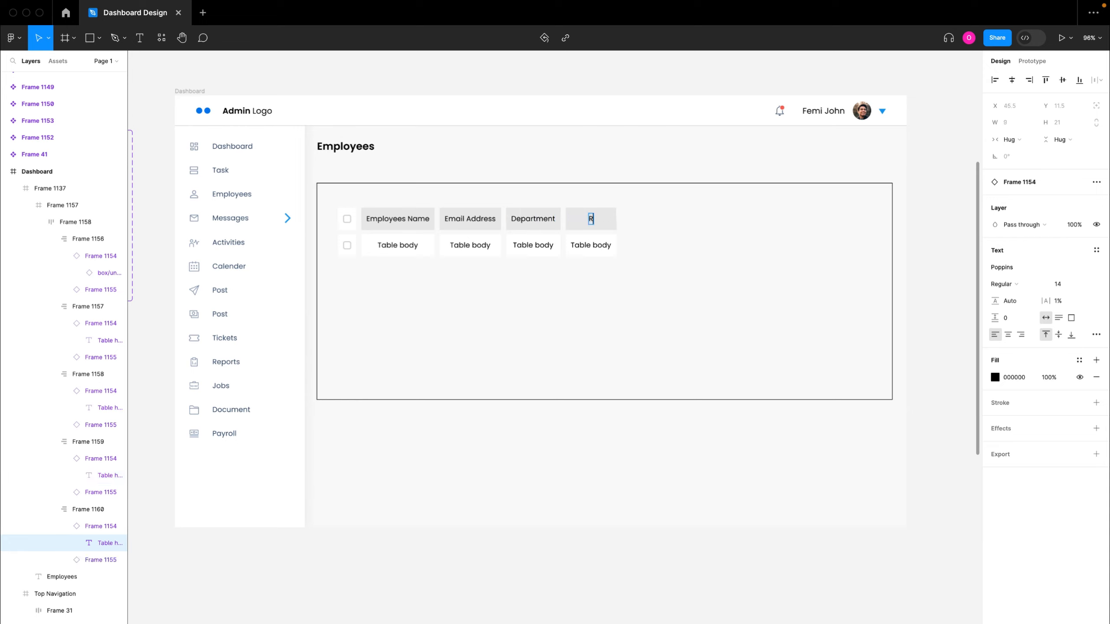
pyautogui.write('Fole')
pyautogui.press('BackSpace')
pyautogui.press('BackSpace')
pyautogui.press('BackSpace')
pyautogui.press('BackSpace')
pyautogui.click(701, 251)
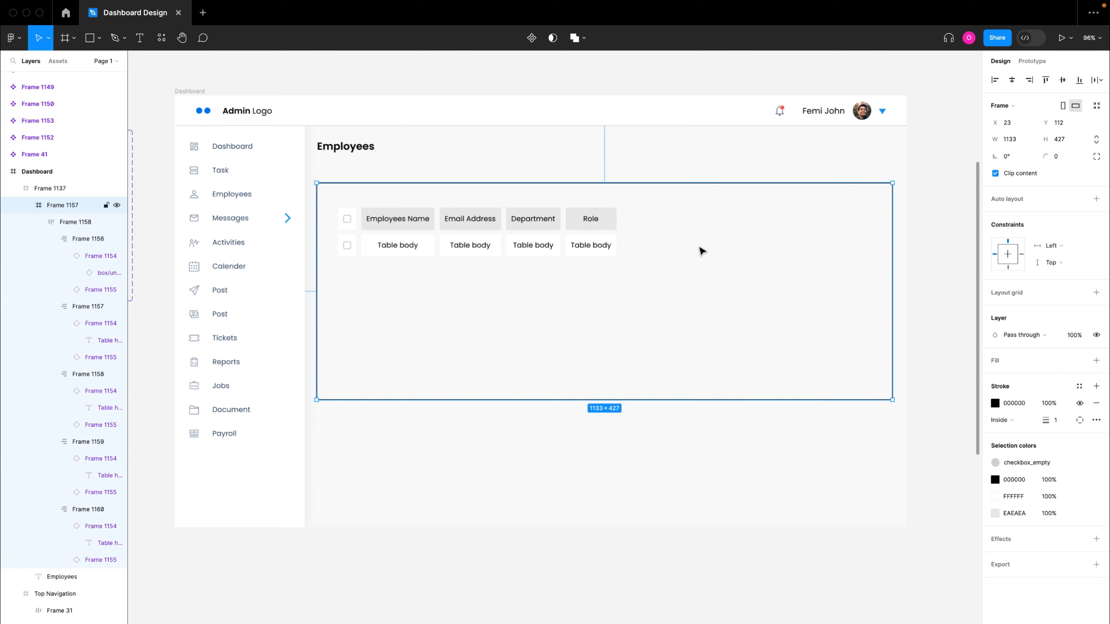
# Duplicate the Role column and change the copy's head text to "Action"
pyautogui.click(591, 220)
pyautogui.press('super+d')
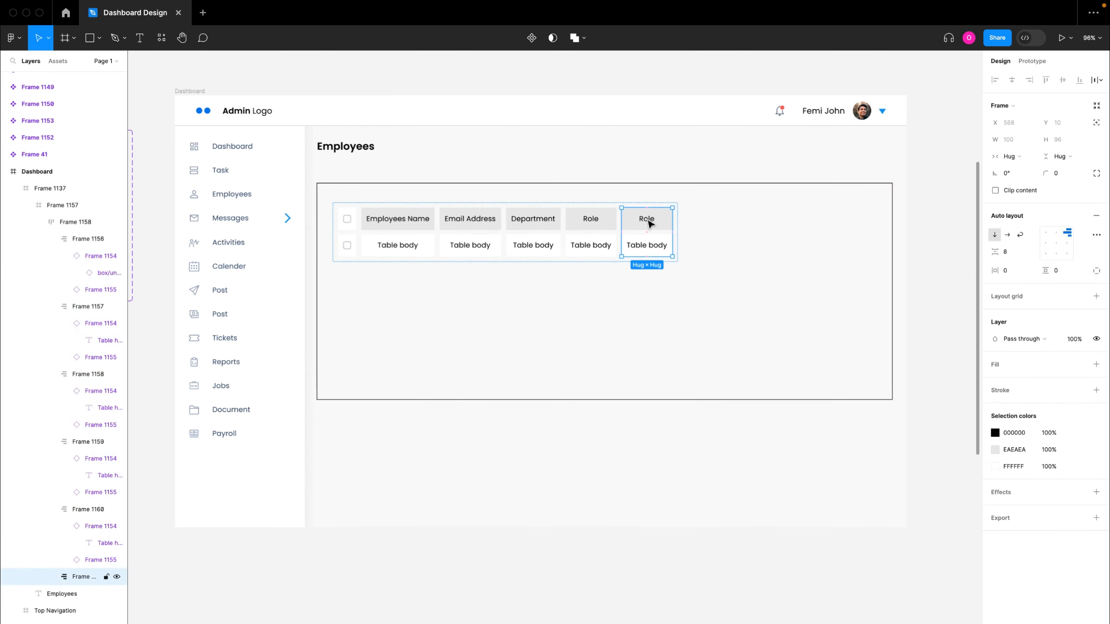
pyautogui.doubleClick(649, 223)
pyautogui.doubleClick(647, 218)
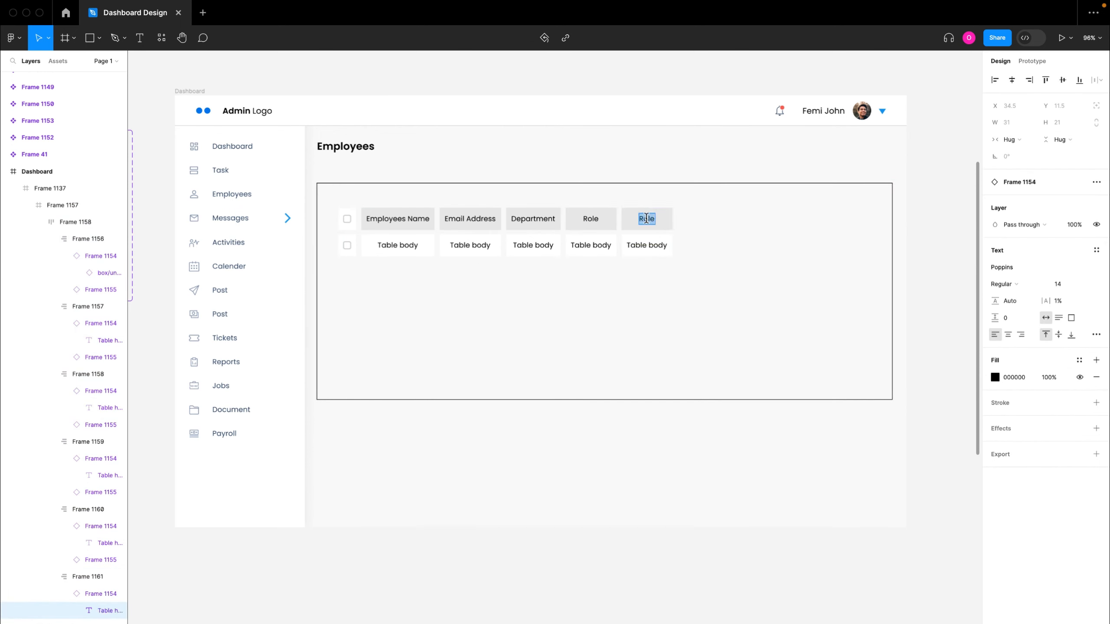
pyautogui.write('Action')
pyautogui.press('Escape')
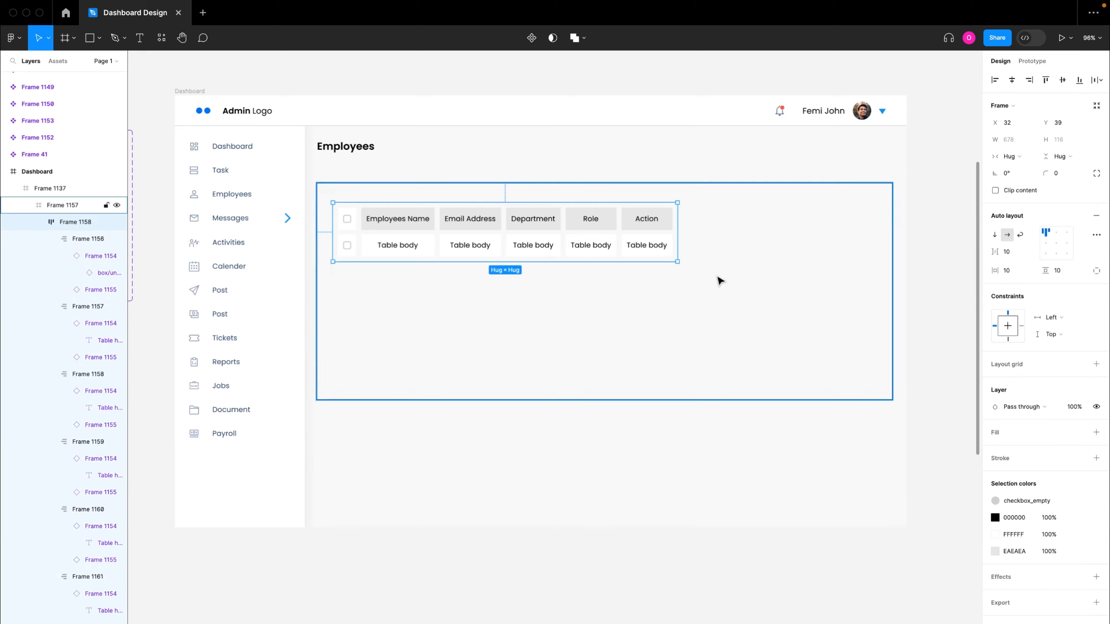
pyautogui.click(721, 281)
# Move the columns' auto layout to X 0, Y 0 in the outlined frame and widen it to 1133
pyautogui.click(641, 235)
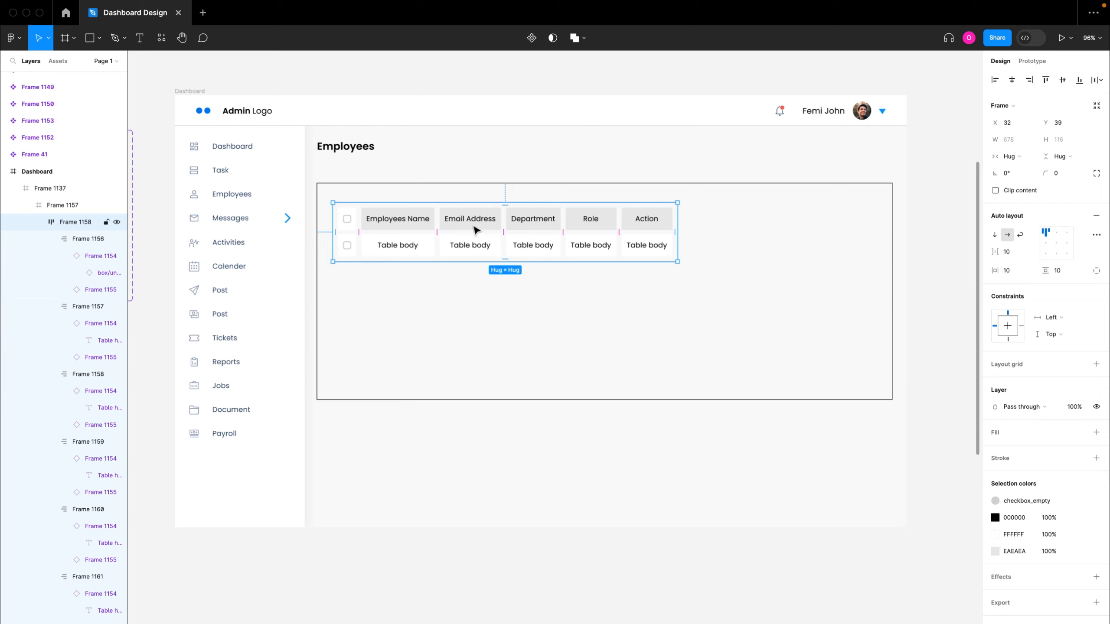
pyautogui.moveTo(476, 230); pyautogui.dragTo(458, 213)
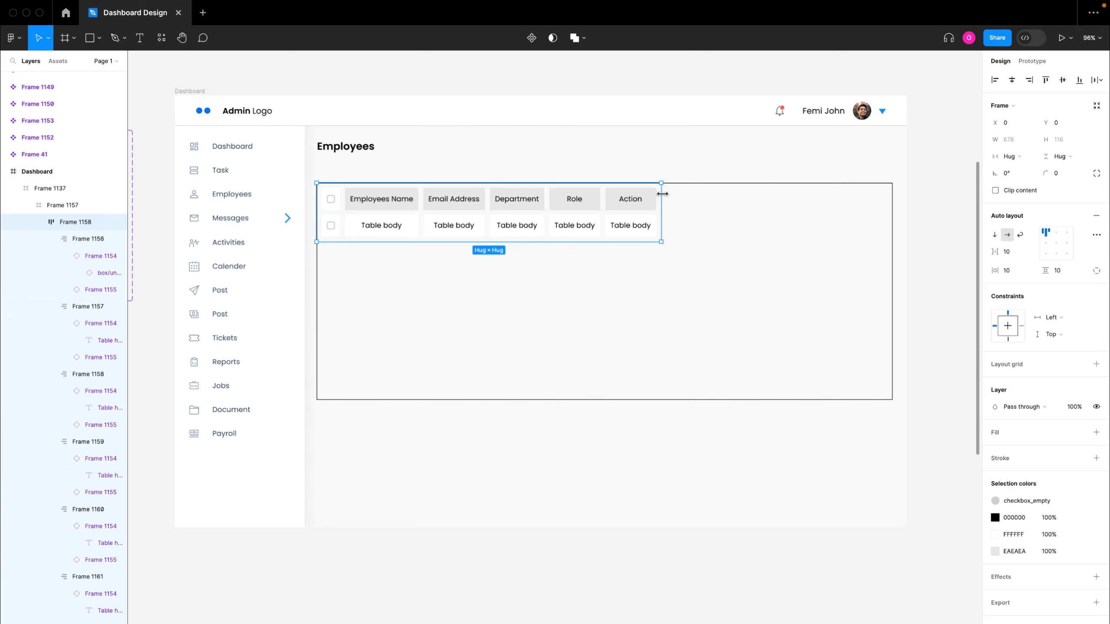
pyautogui.moveTo(665, 194); pyautogui.dragTo(892, 187)
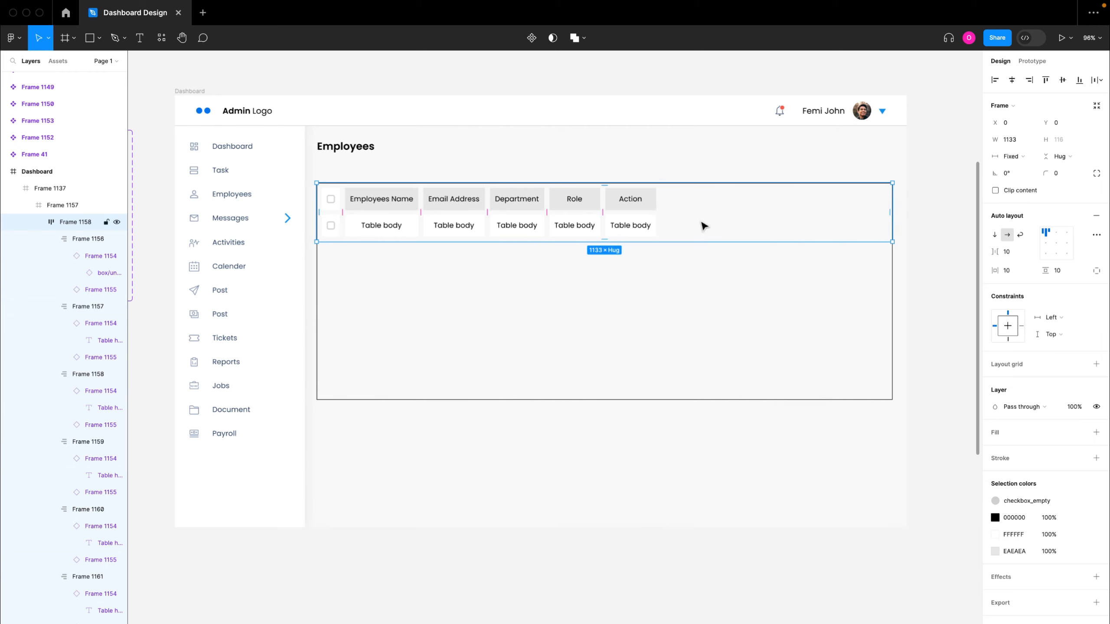
# Set the horizontal resizing of all six columns to Fill container
pyautogui.click(651, 215)
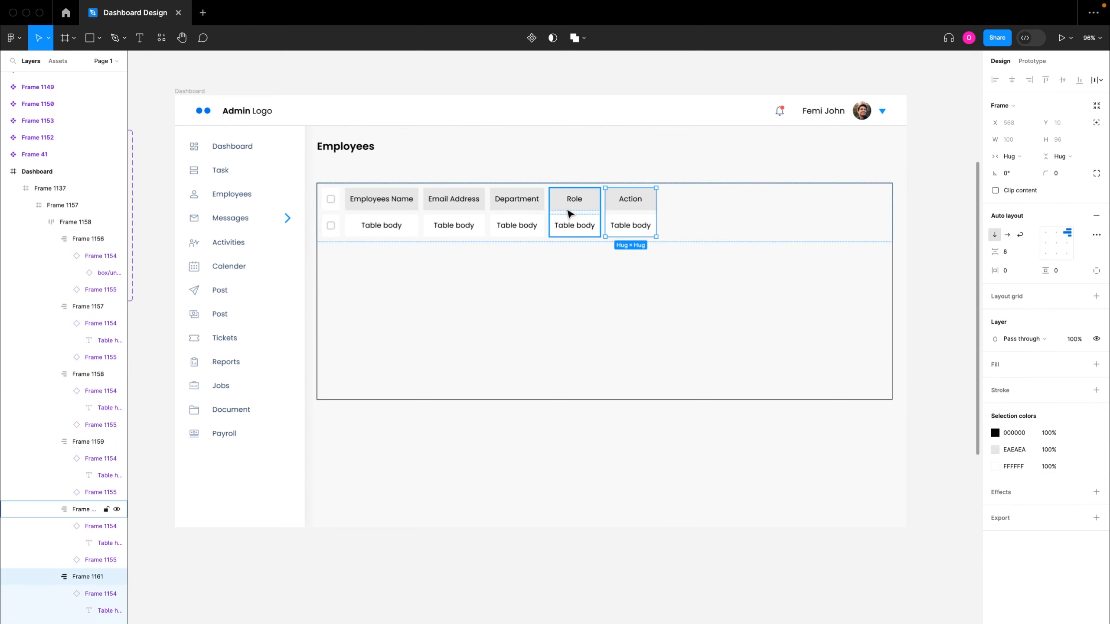
pyautogui.keyDown('shift'); pyautogui.click(570, 214); pyautogui.keyUp('shift')
pyautogui.keyDown('shift'); pyautogui.click(517, 215); pyautogui.keyUp('shift')
pyautogui.keyDown('shift'); pyautogui.click(445, 216); pyautogui.keyUp('shift')
pyautogui.keyDown('shift'); pyautogui.click(393, 216); pyautogui.keyUp('shift')
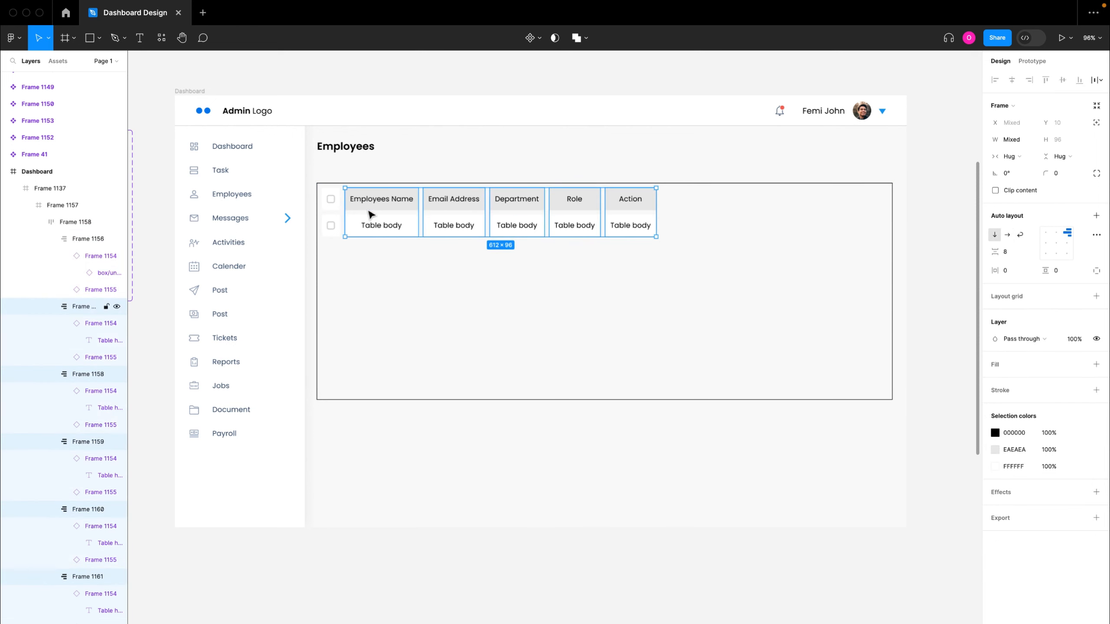
pyautogui.keyDown('shift'); pyautogui.click(333, 215); pyautogui.keyUp('shift')
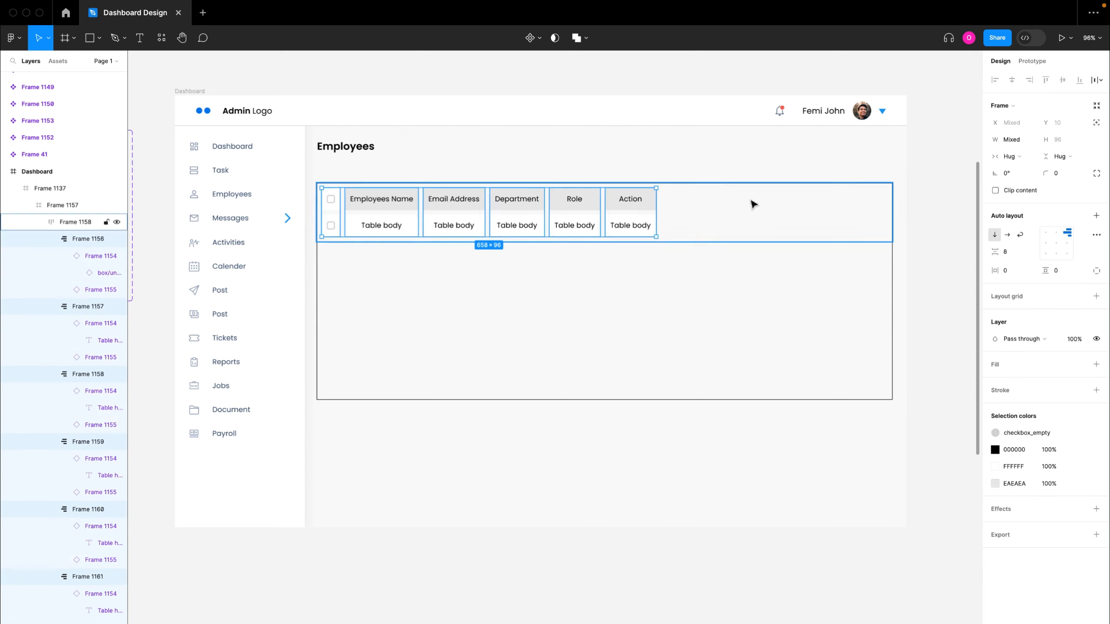
pyautogui.click(1011, 158)
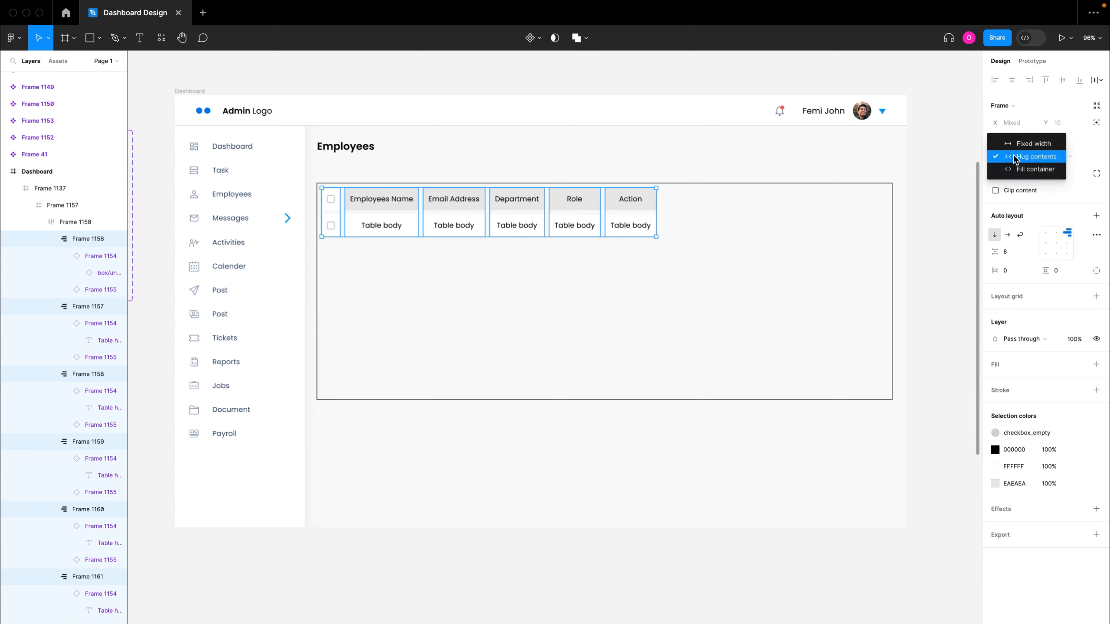
pyautogui.click(1032, 170)
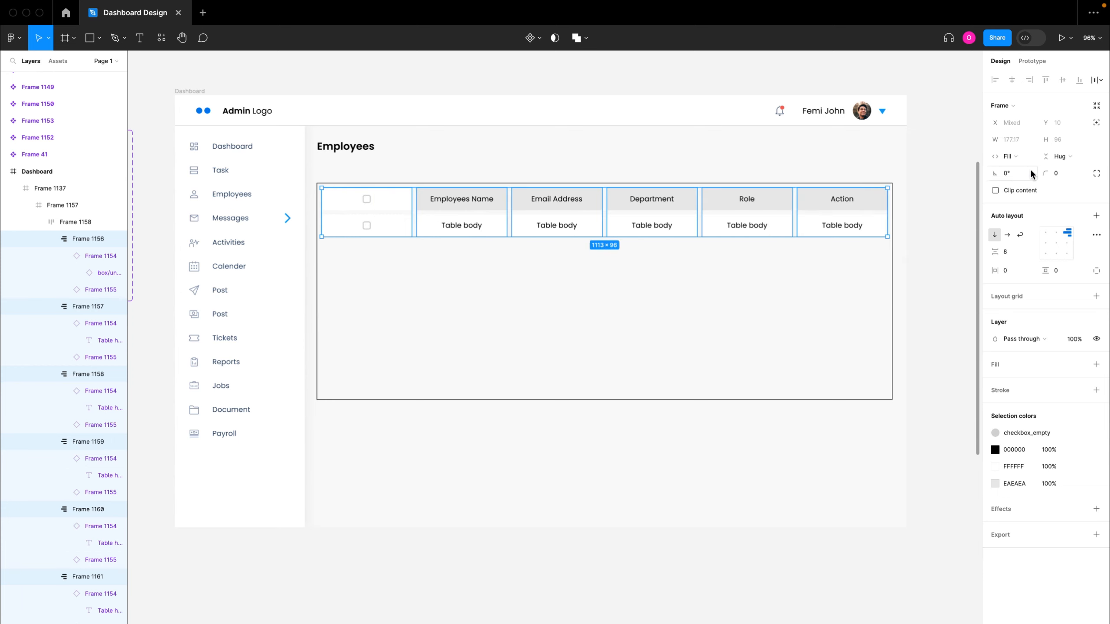
pyautogui.click(785, 262)
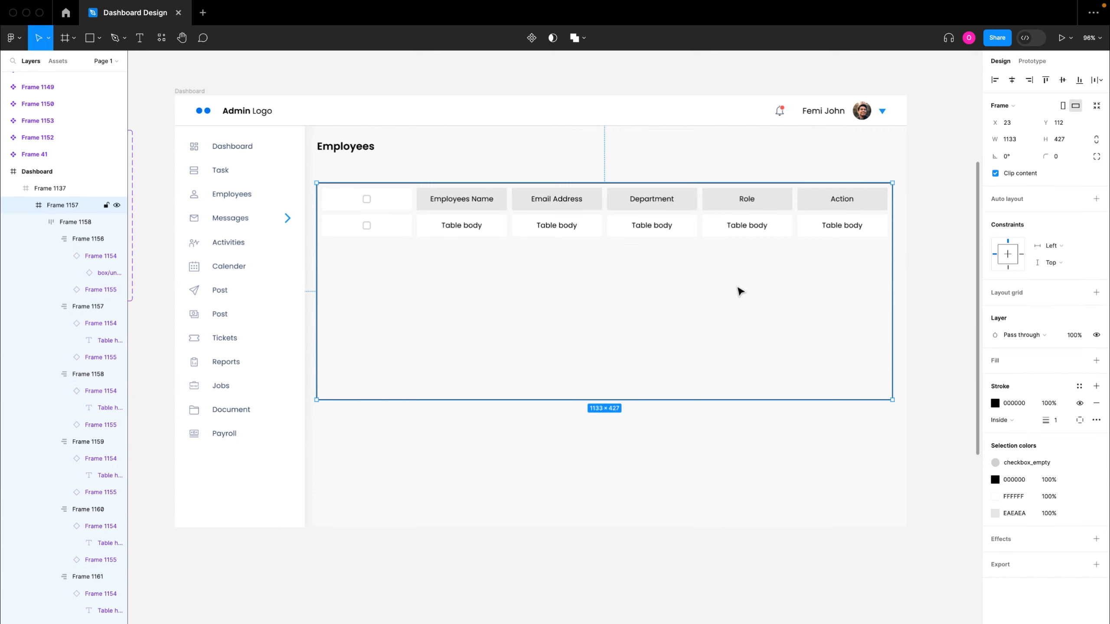
# Narrow the checkbox column to a fixed width of about 81 and the Action column to about 138
pyautogui.click(381, 205)
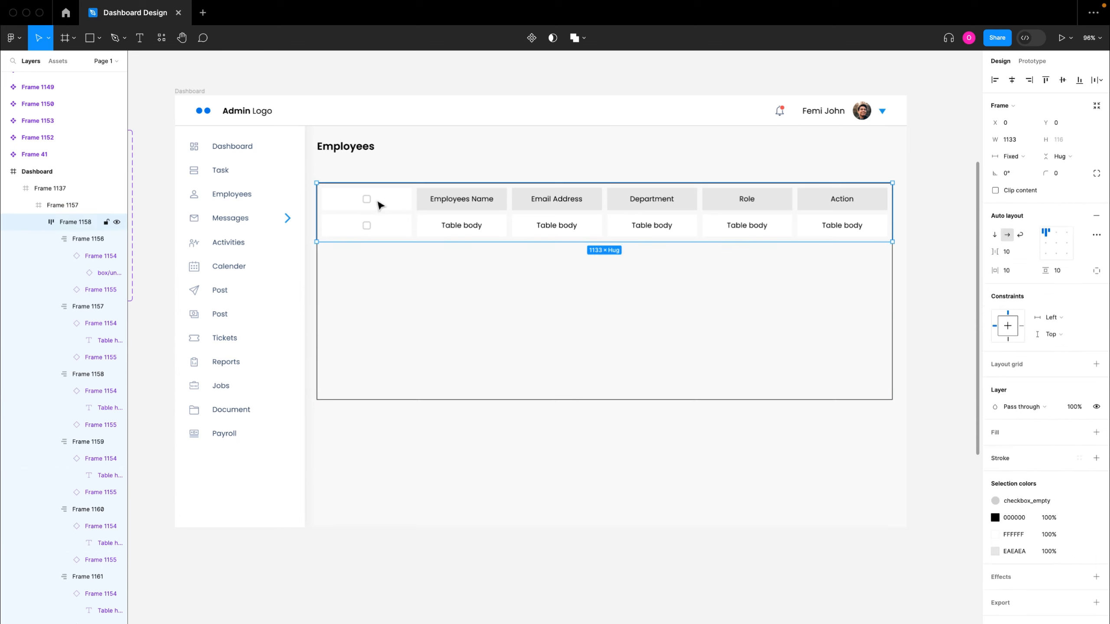
pyautogui.click(380, 205)
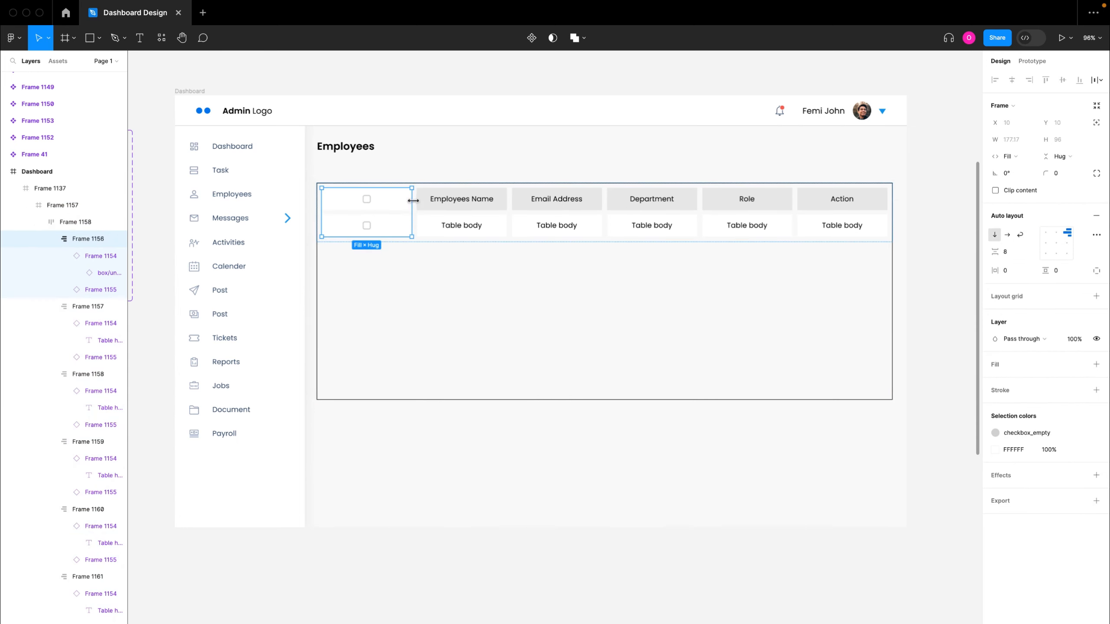
pyautogui.moveTo(411, 203); pyautogui.dragTo(361, 201)
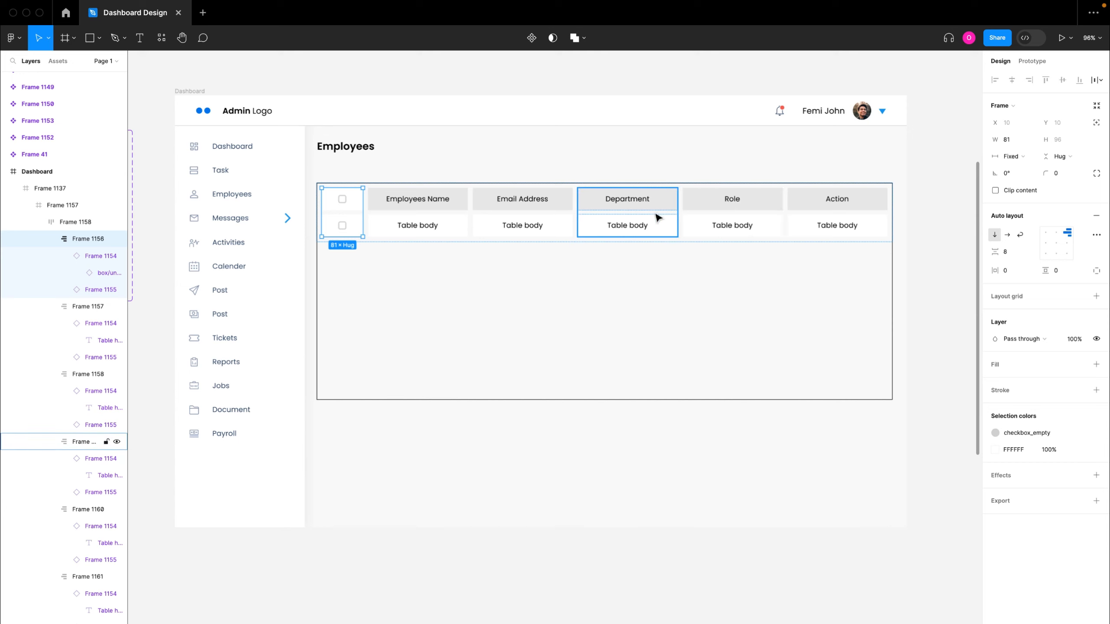
pyautogui.click(808, 205)
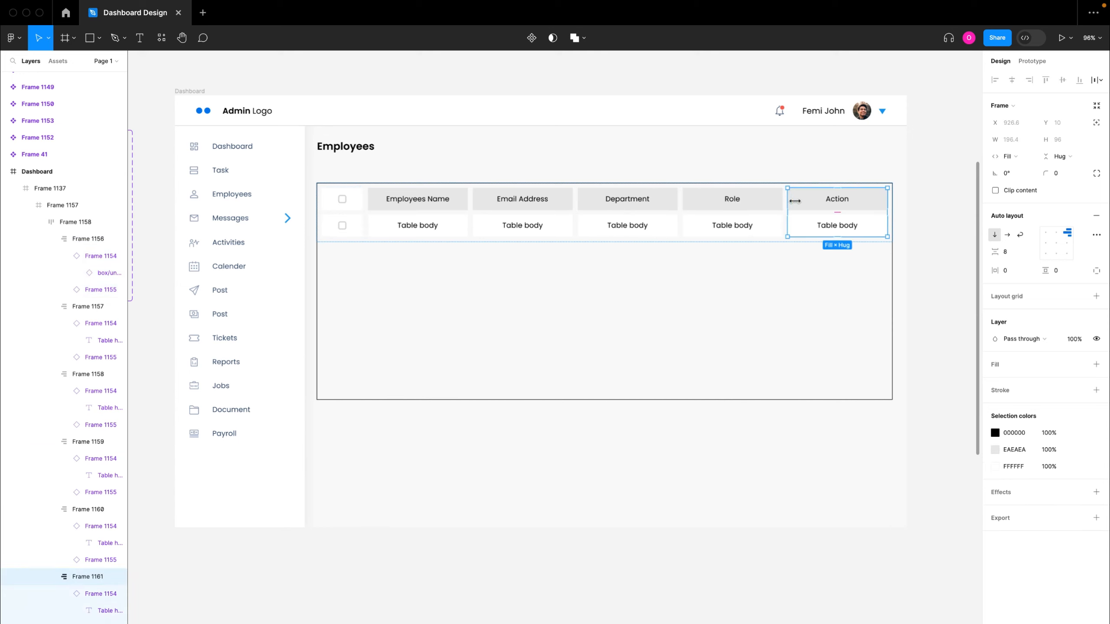
pyautogui.moveTo(795, 200); pyautogui.dragTo(819, 199)
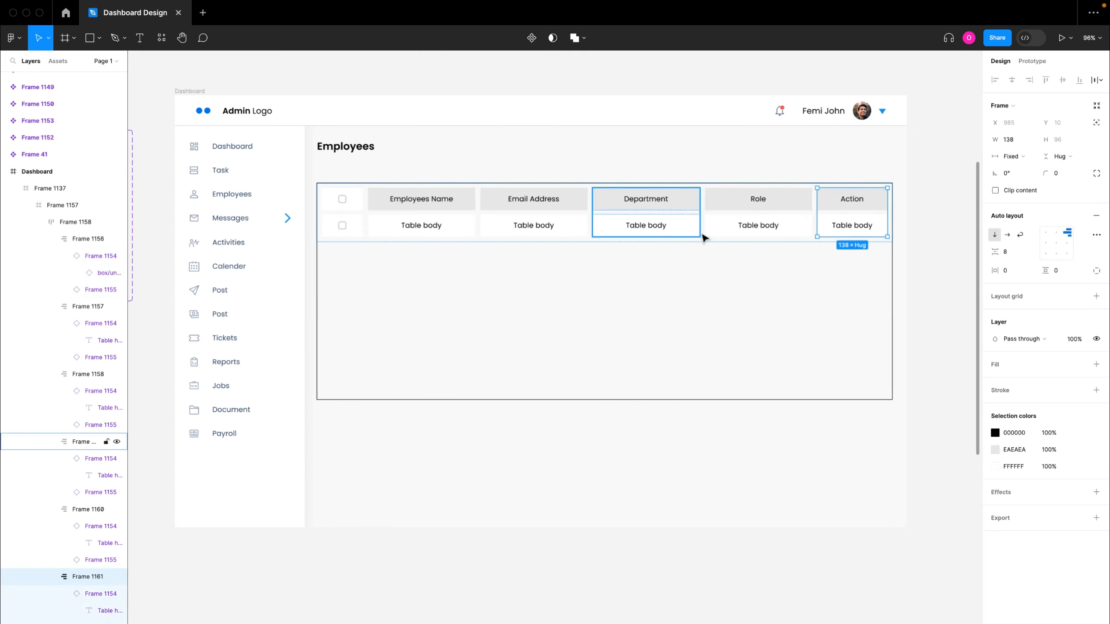
# Switch the Action column's body cell to the "action buttons" Cell Style variant
pyautogui.click(911, 239)
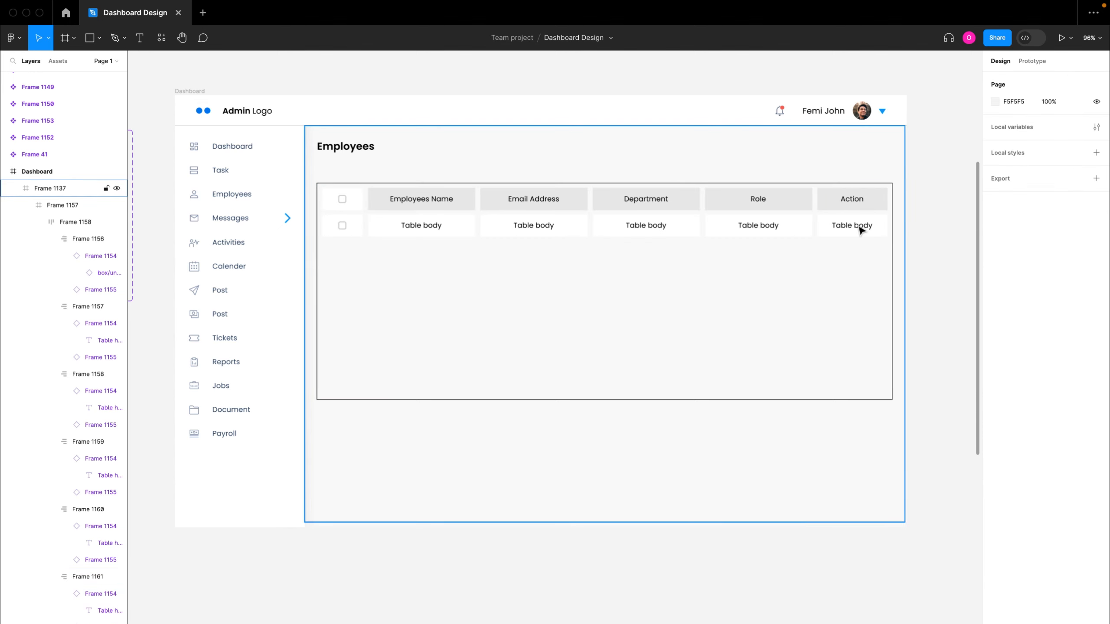
pyautogui.doubleClick(859, 230)
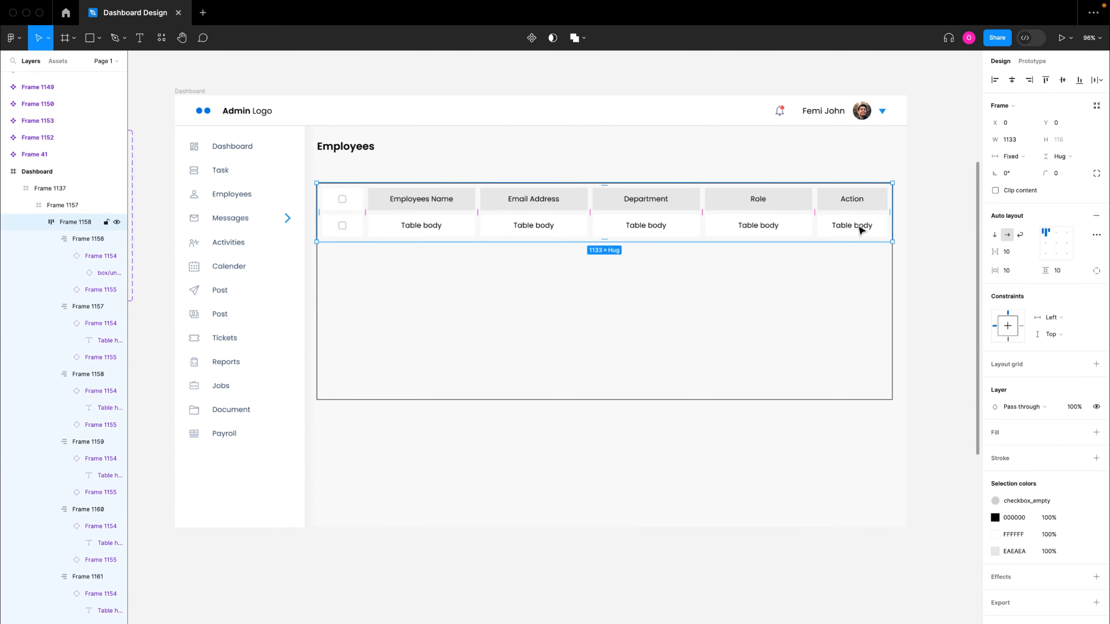
pyautogui.click(859, 229)
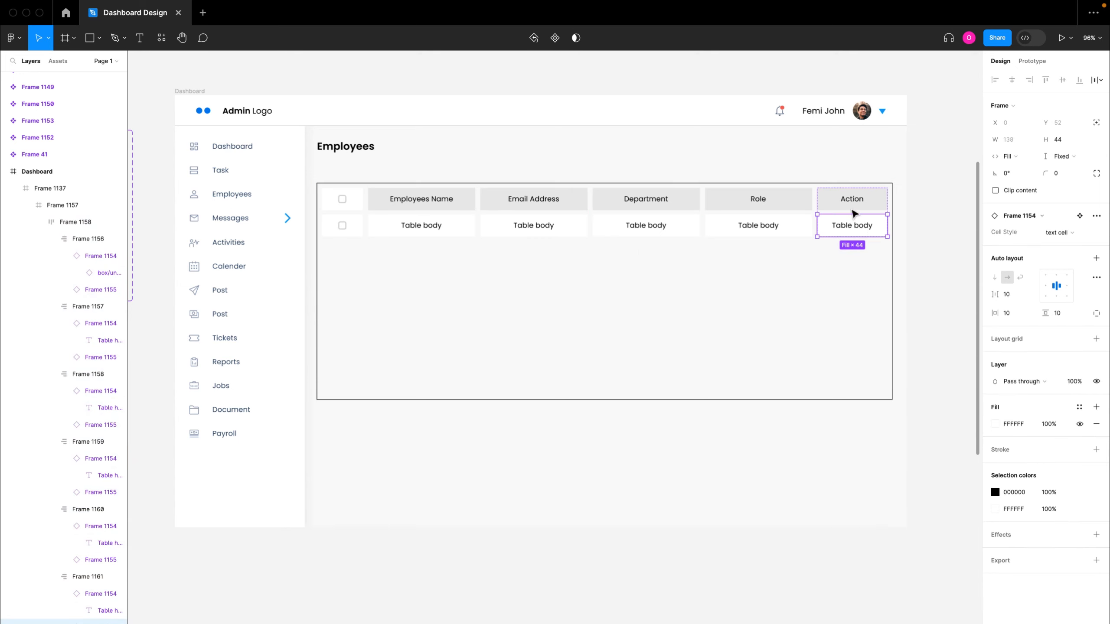
pyautogui.click(1055, 233)
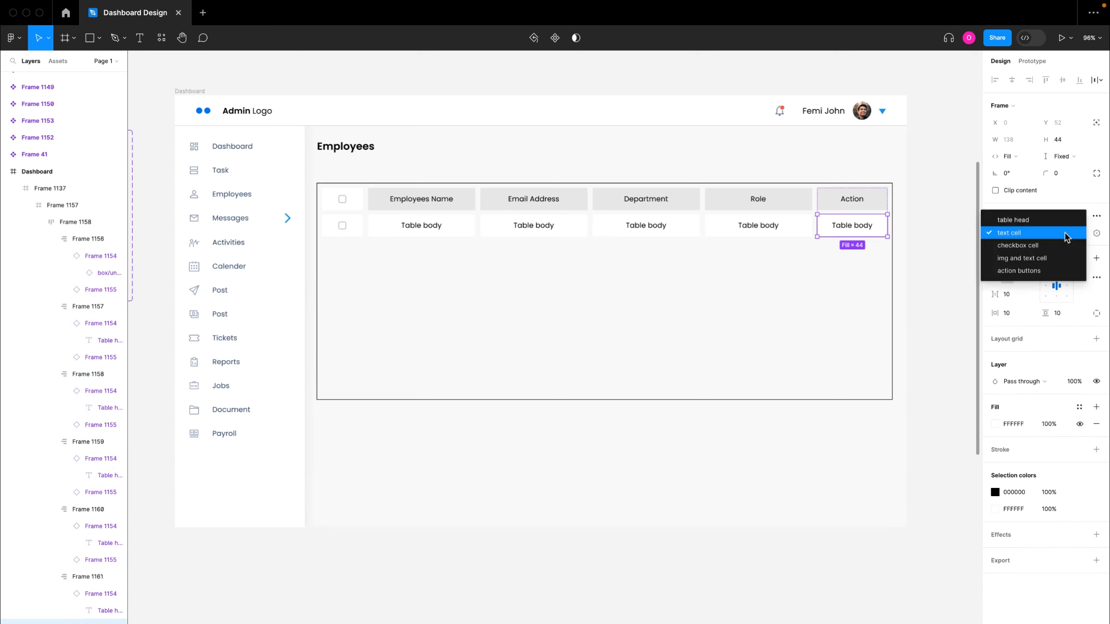
pyautogui.click(1023, 273)
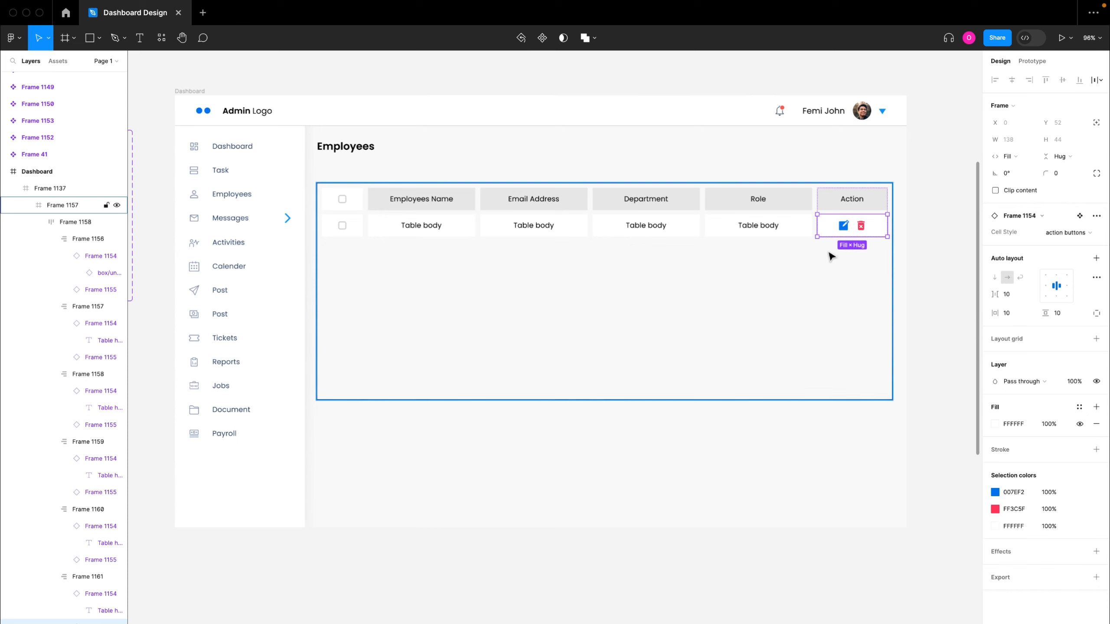
# Switch the Employees Name column's body cell to the "img and text cell" Cell Style variant
pyautogui.click(436, 230)
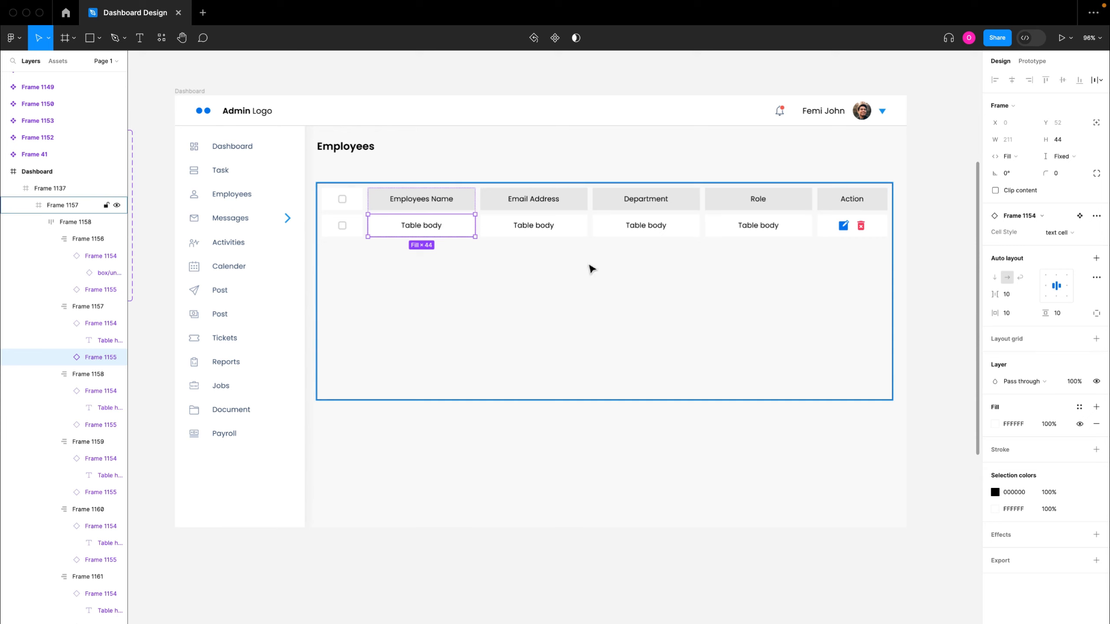
pyautogui.click(1058, 235)
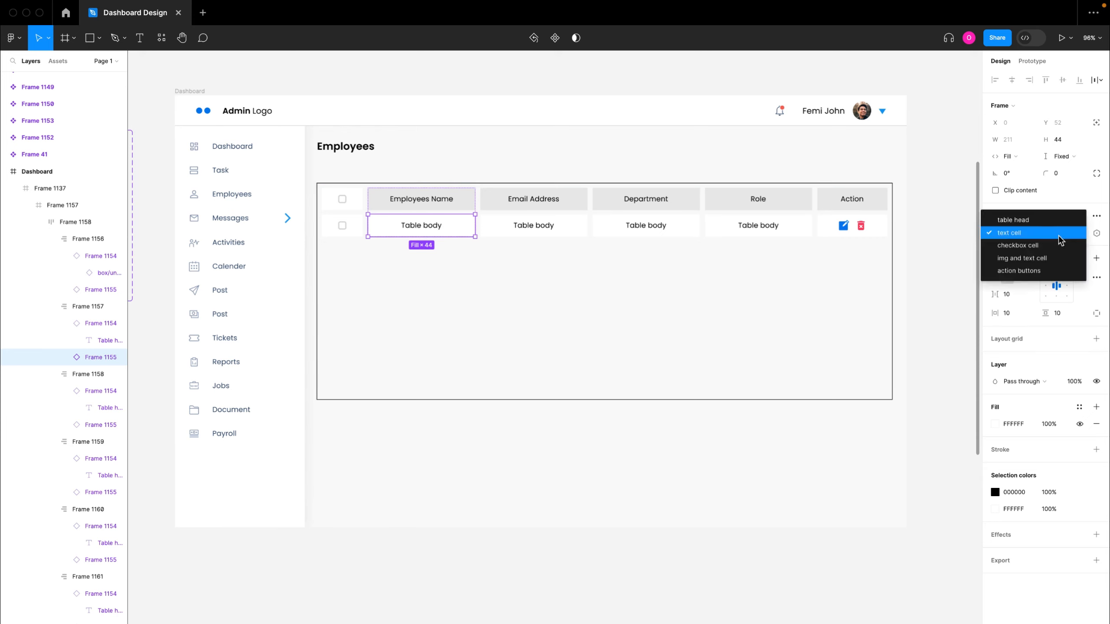
pyautogui.click(1040, 257)
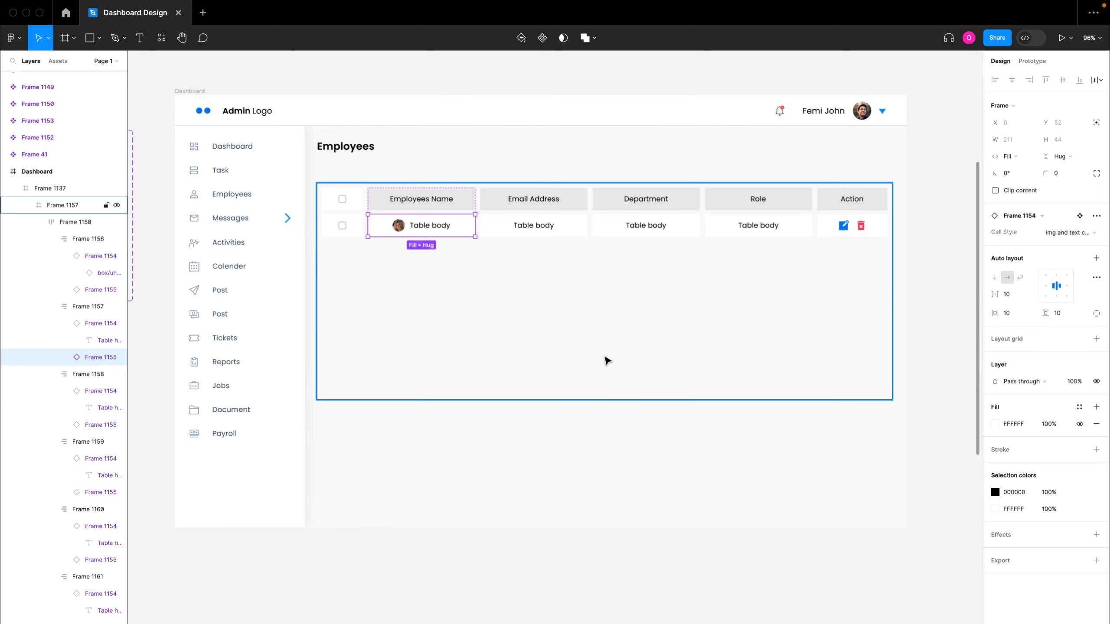
pyautogui.click(541, 340)
pyautogui.hscroll(-3, 539, 340)
pyautogui.scroll(1, 540, 339)
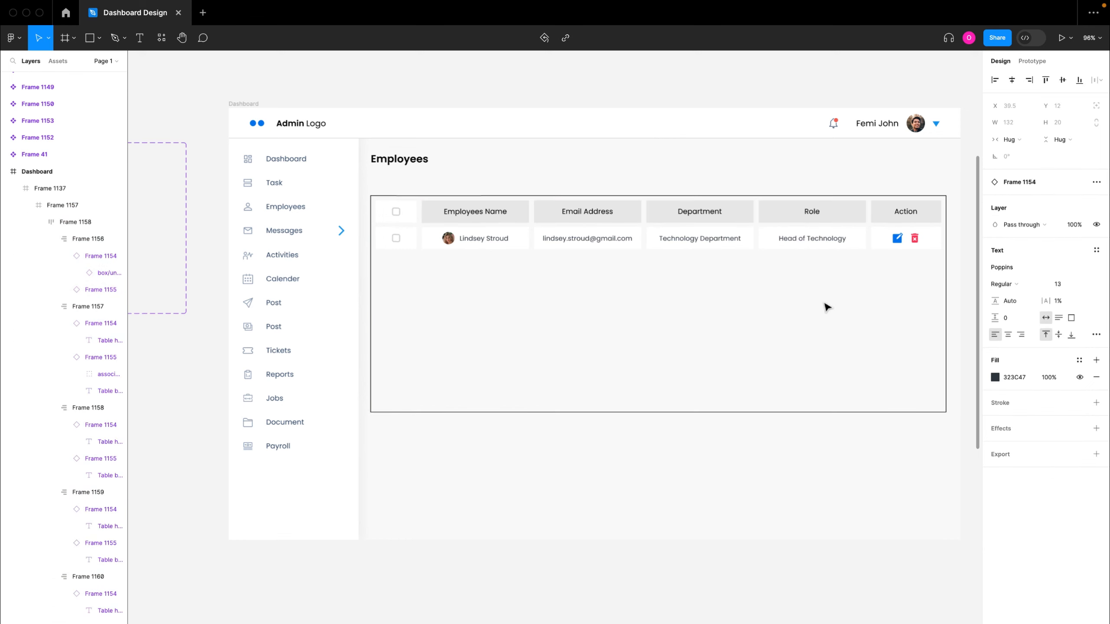
# Select all six body cells of the first table row, including the checkbox cell, and duplicate them twice
pyautogui.click(824, 304)
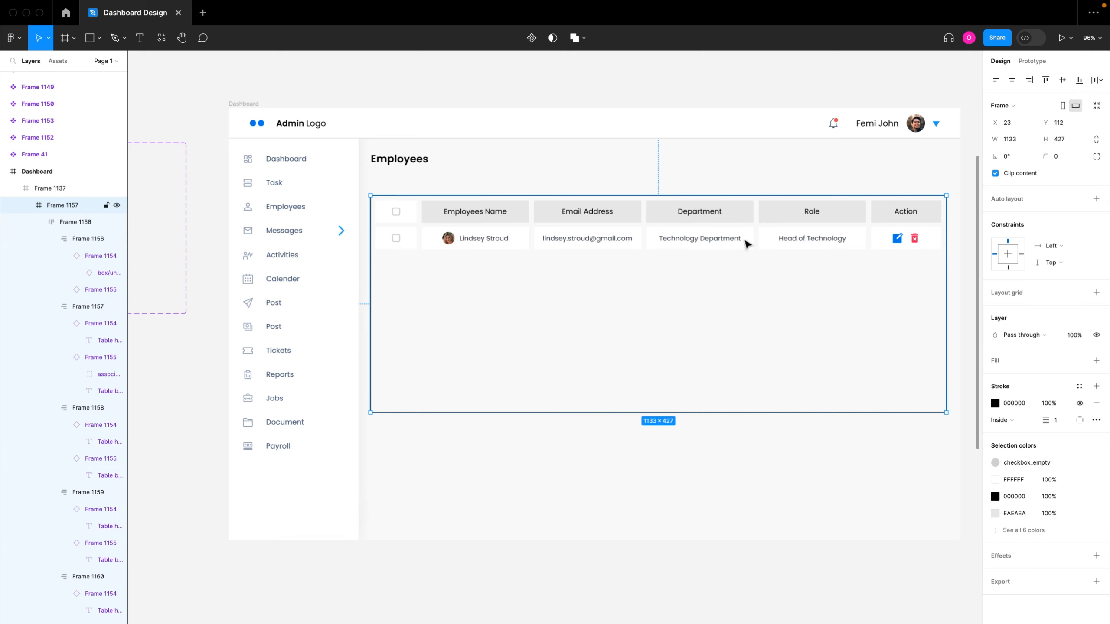
pyautogui.click(887, 249)
pyautogui.click(887, 248)
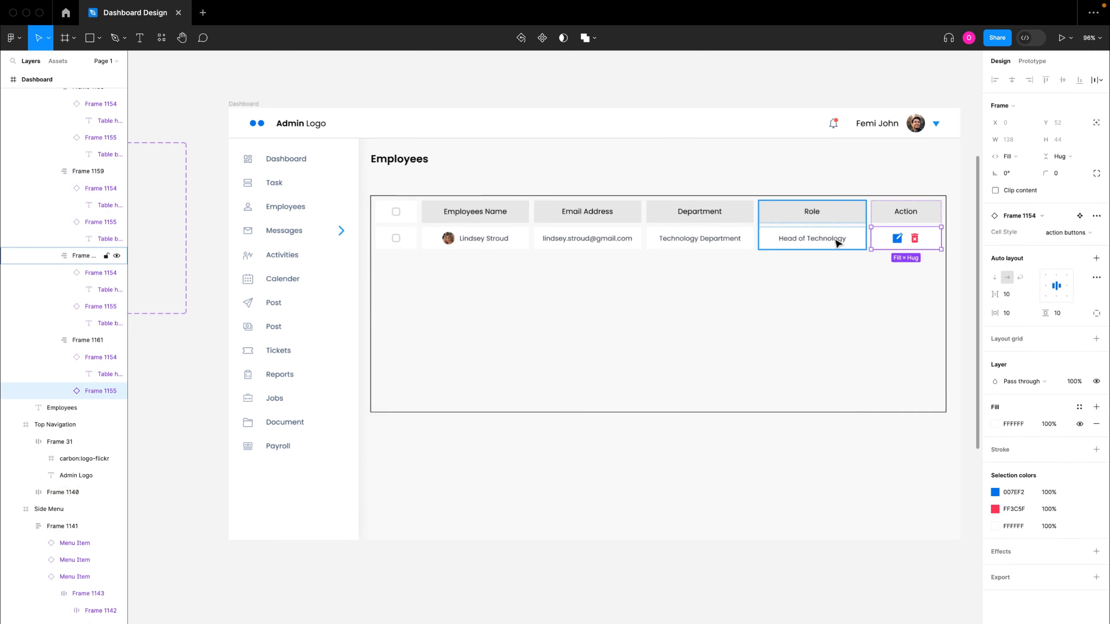
pyautogui.keyDown('shift'); pyautogui.click(835, 242); pyautogui.keyUp('shift')
pyautogui.keyDown('shift'); pyautogui.click(722, 244); pyautogui.keyUp('shift')
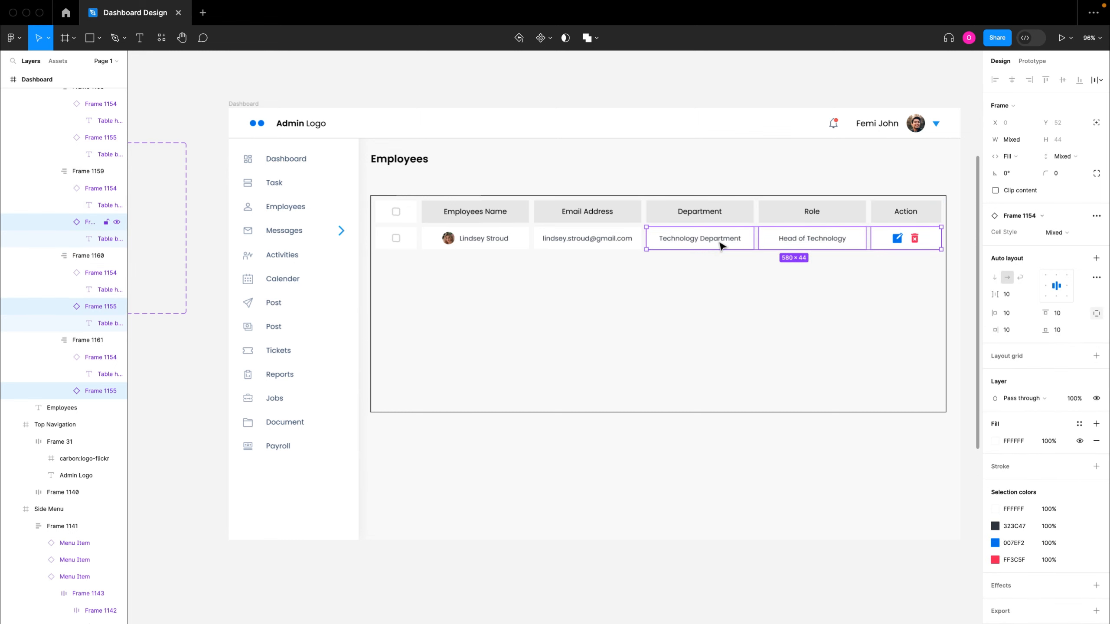
pyautogui.keyDown('shift'); pyautogui.click(589, 242); pyautogui.keyUp('shift')
pyautogui.keyDown('shift'); pyautogui.click(496, 241); pyautogui.keyUp('shift')
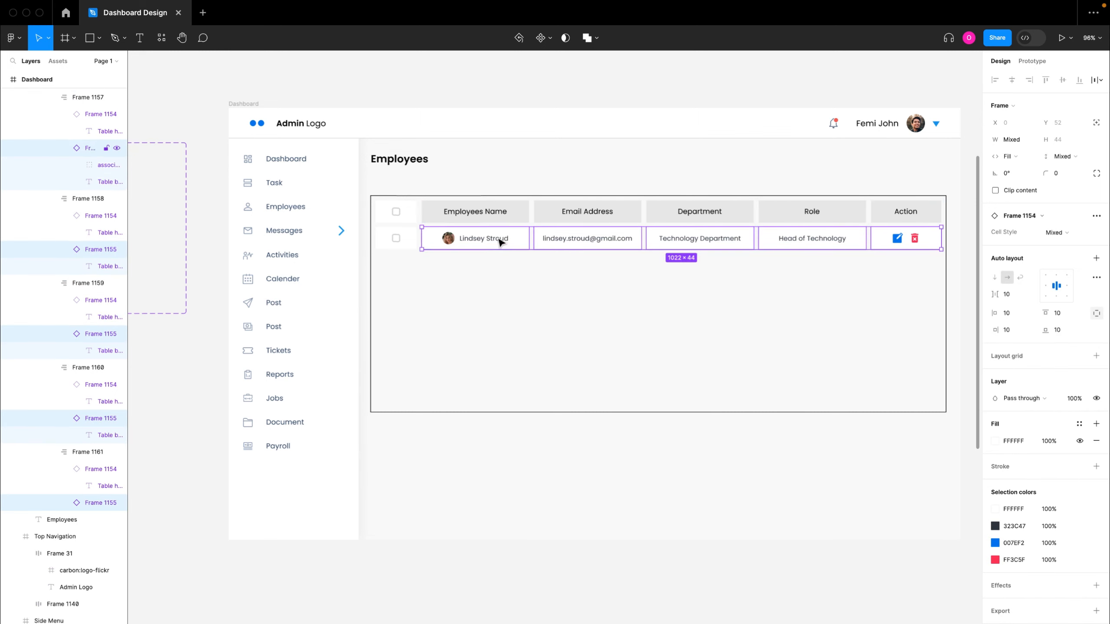
pyautogui.click(421, 245)
pyautogui.keyDown('shift'); pyautogui.click(445, 239); pyautogui.keyUp('shift')
pyautogui.keyDown('shift'); pyautogui.click(445, 238); pyautogui.keyUp('shift')
pyautogui.press('super+z')
pyautogui.press('super+z')
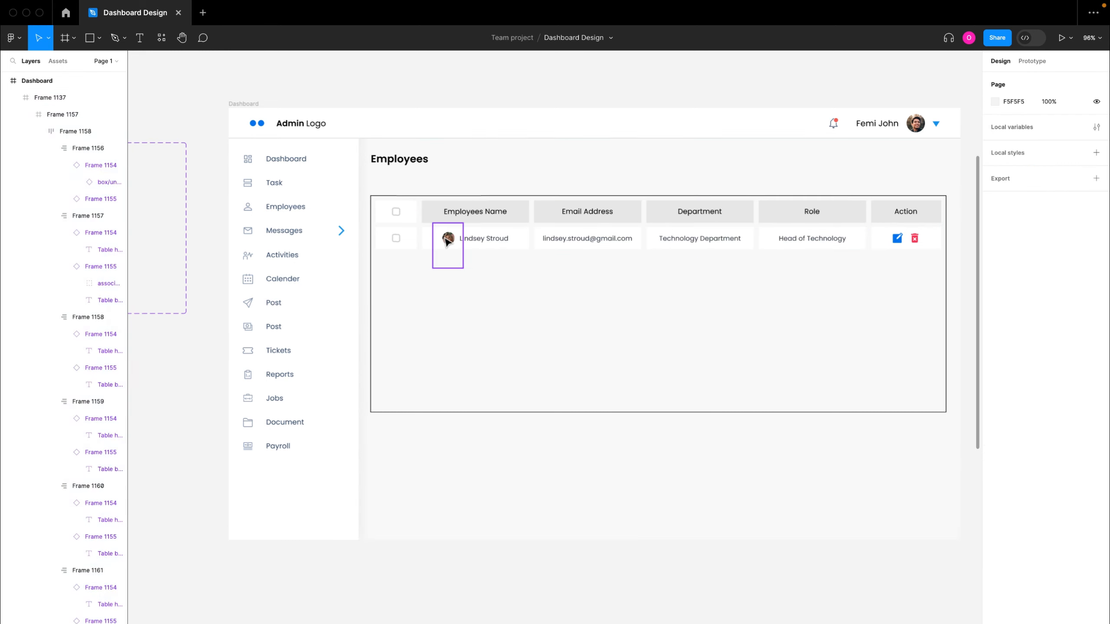
pyautogui.press('super+z')
pyautogui.keyDown('shift'); pyautogui.doubleClick(397, 241); pyautogui.keyUp('shift')
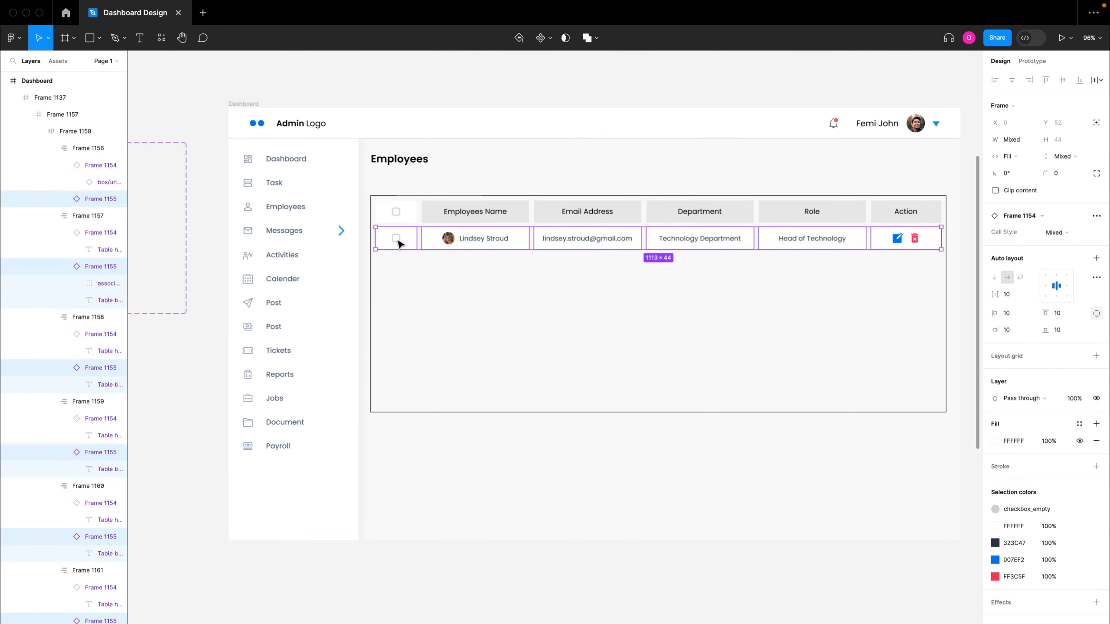
pyautogui.press('super+d')
pyautogui.press('super+d')
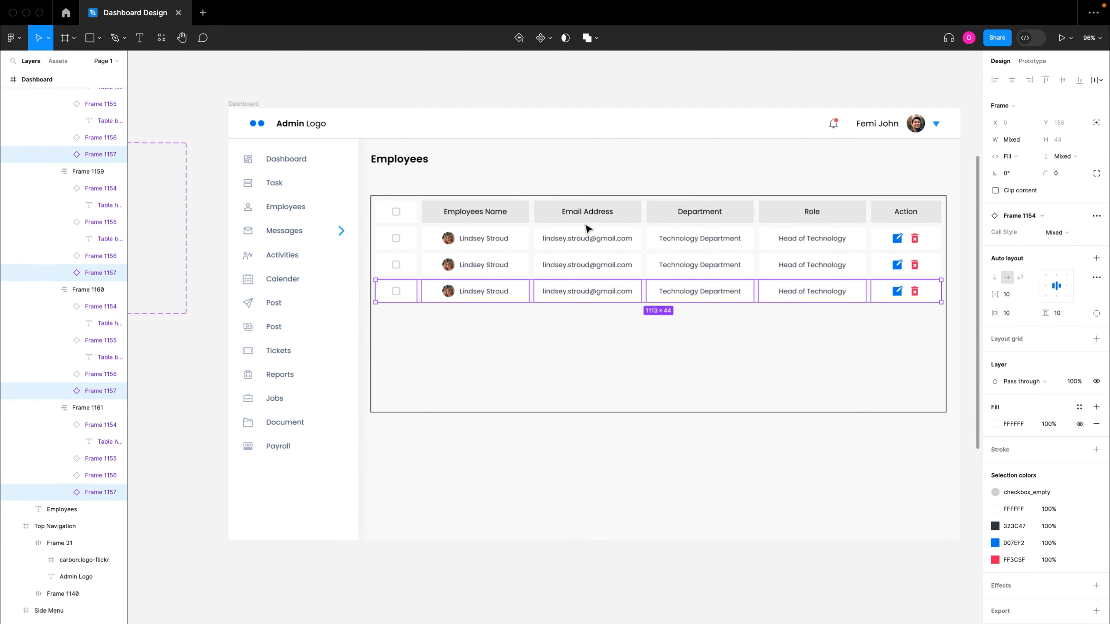
# Remove the black stroke from the frame that contains the table
pyautogui.click(632, 343)
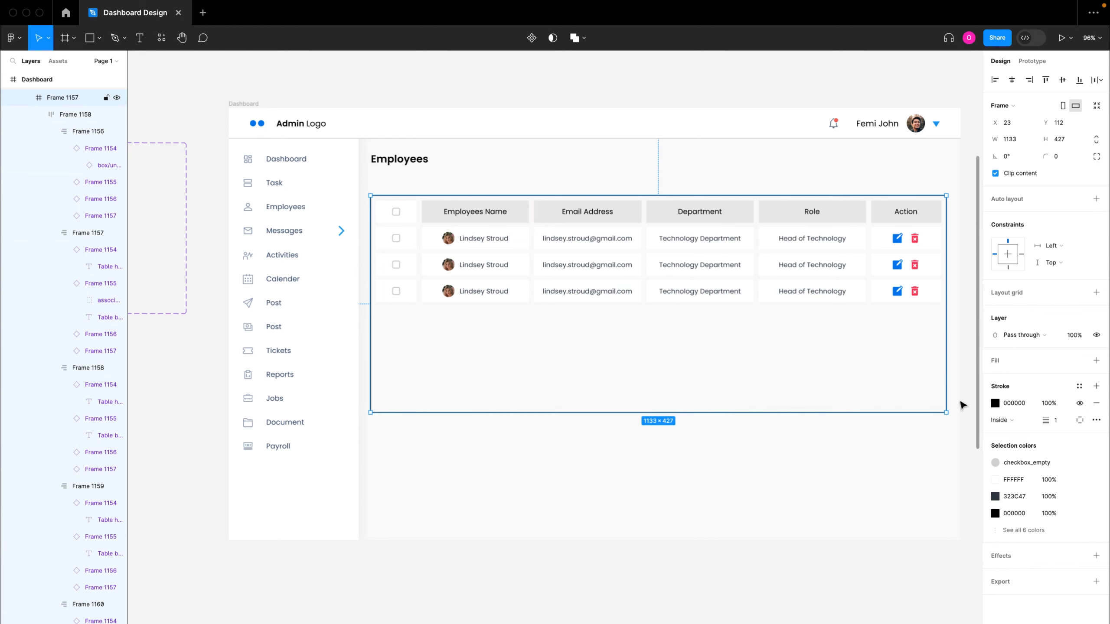
pyautogui.click(1093, 405)
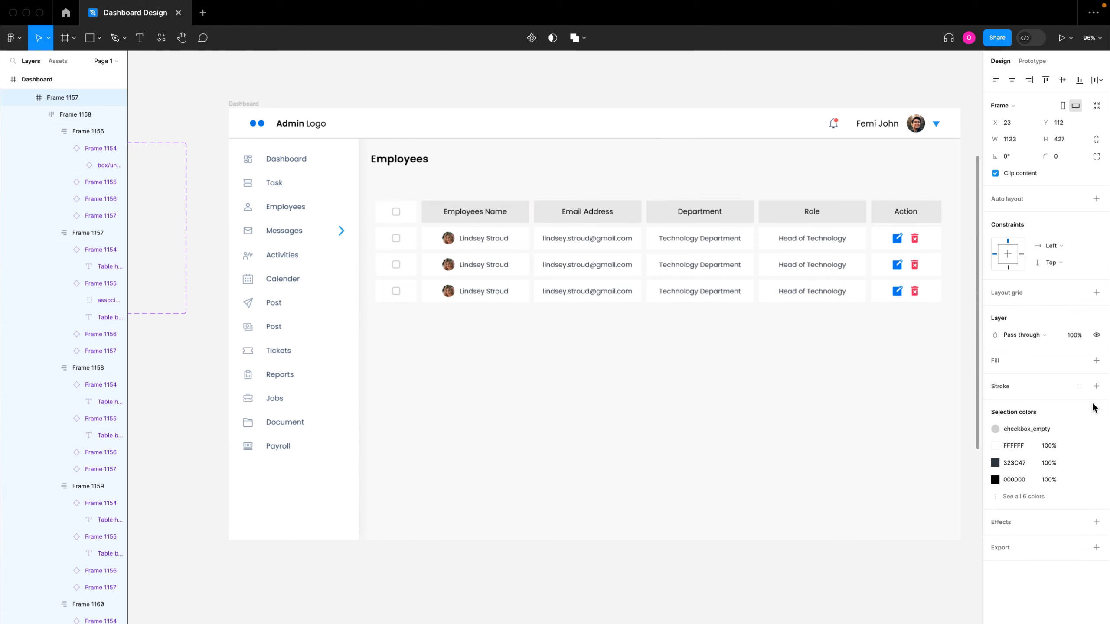
pyautogui.click(826, 494)
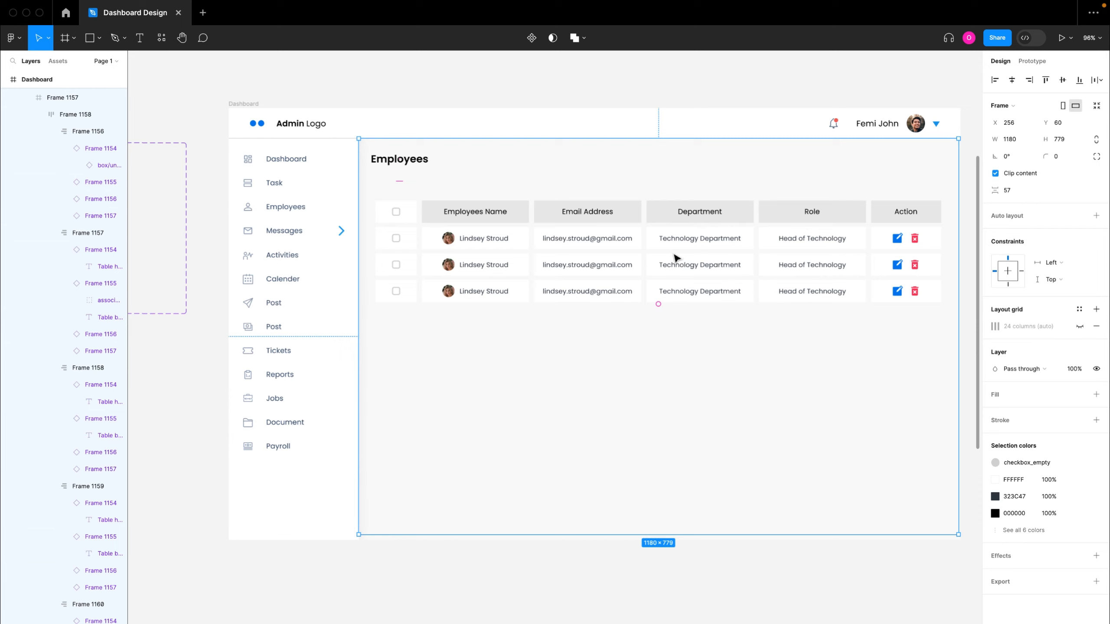
# Set the horizontal spacing between the columns in the table's auto layout to 0
pyautogui.click(683, 225)
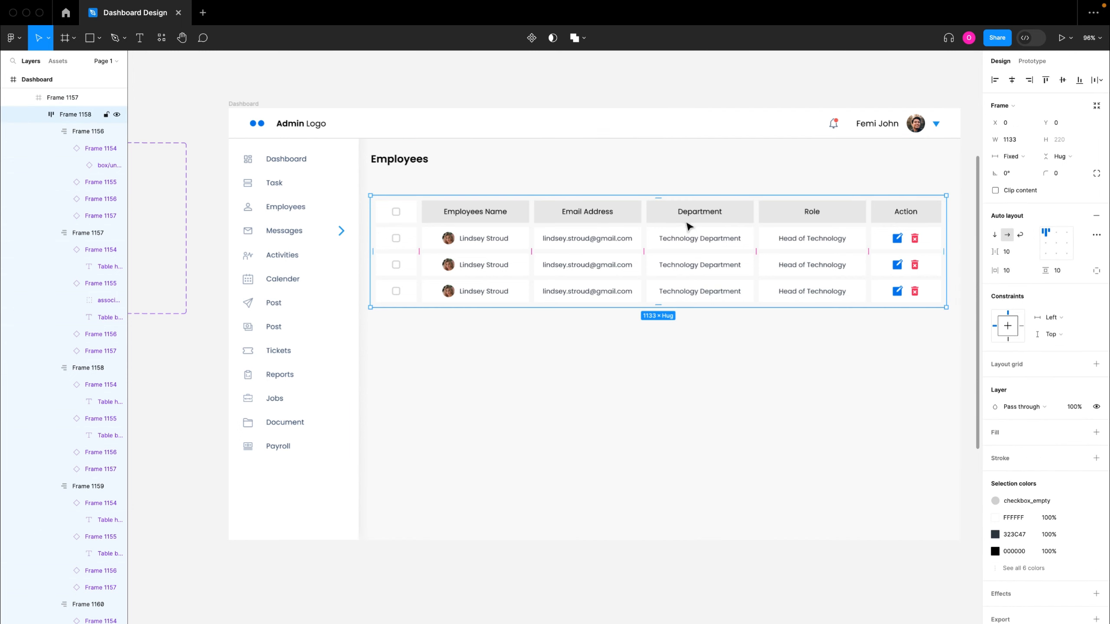
pyautogui.doubleClick(890, 234)
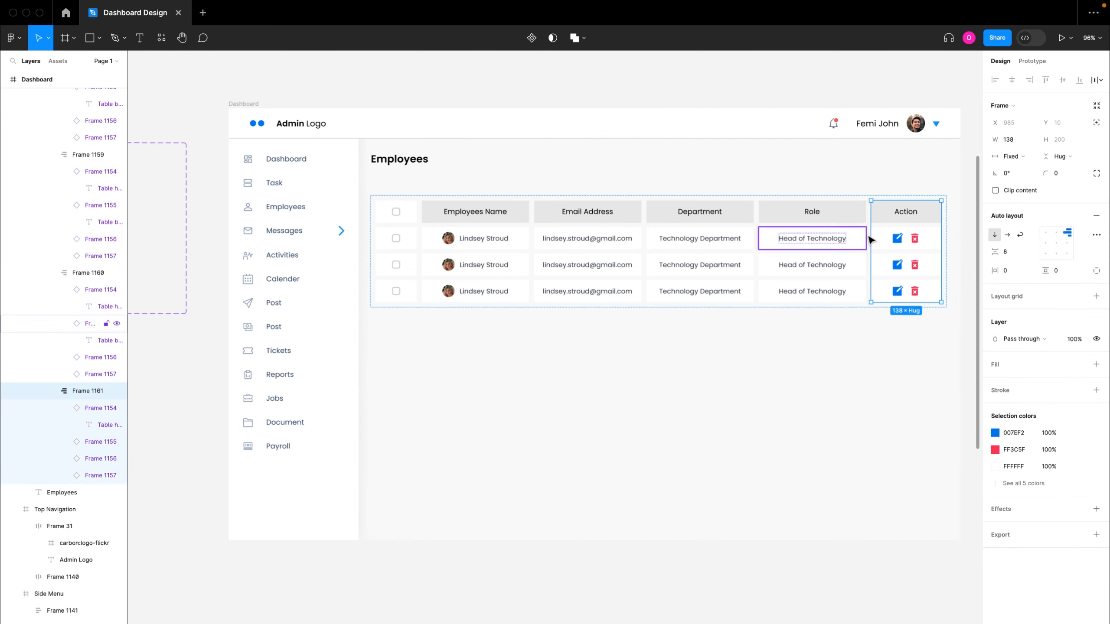
pyautogui.press('super+z')
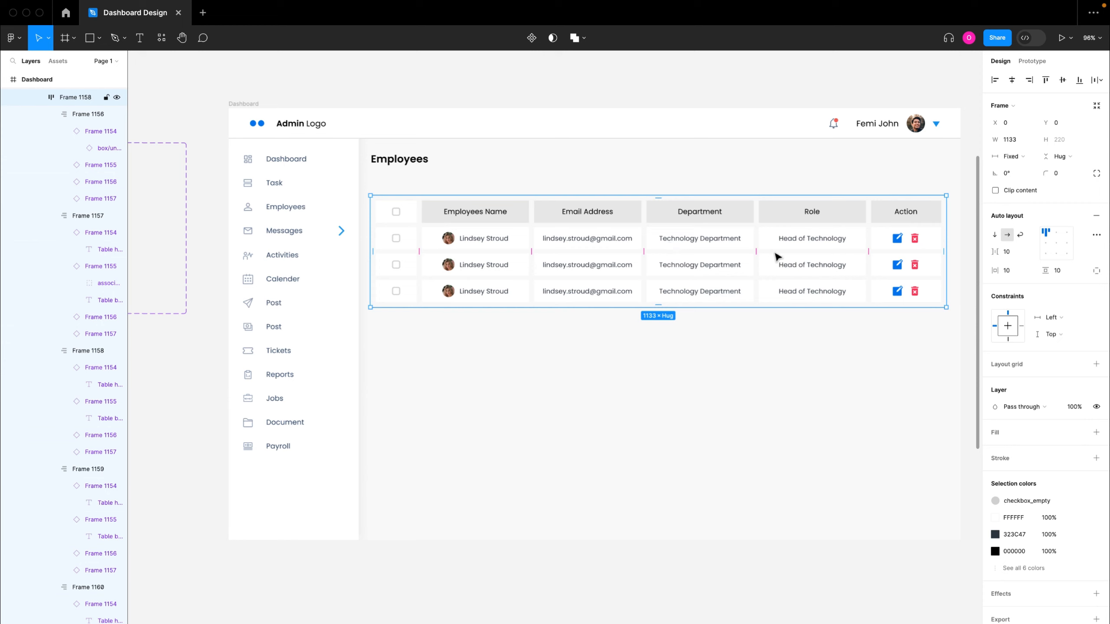
pyautogui.click(1015, 256)
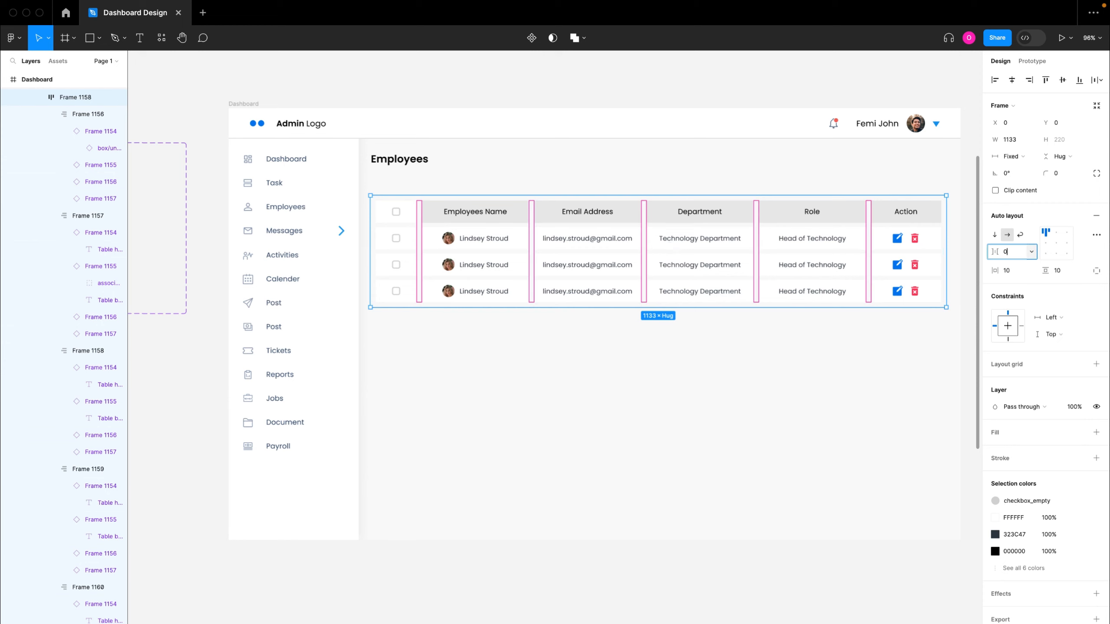
pyautogui.press('Return')
pyautogui.click(829, 364)
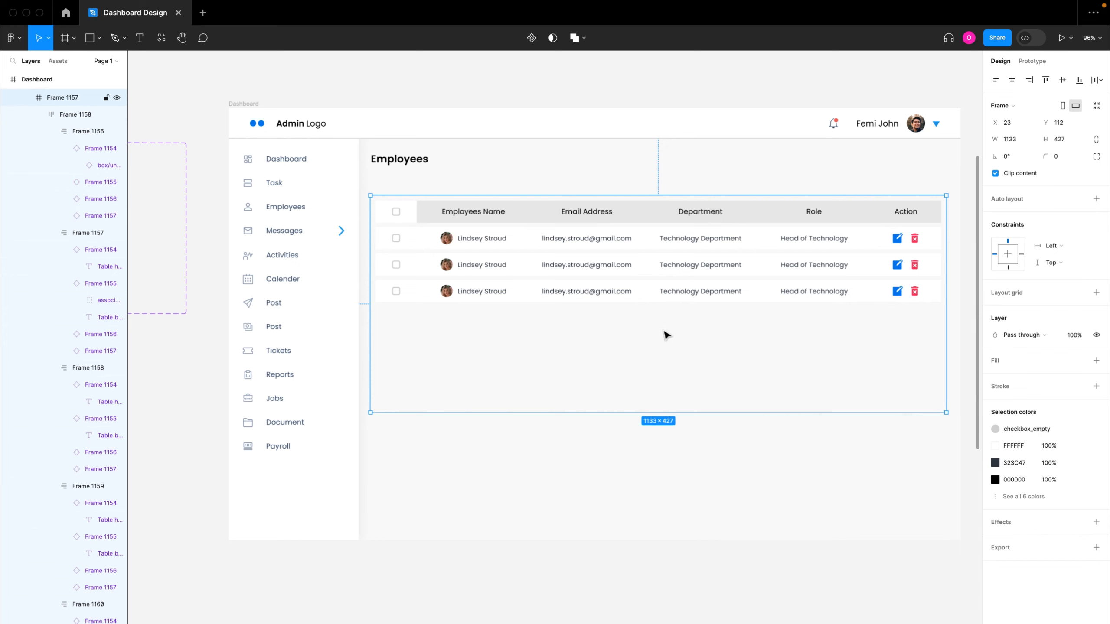
pyautogui.click(637, 177)
pyautogui.press('Escape')
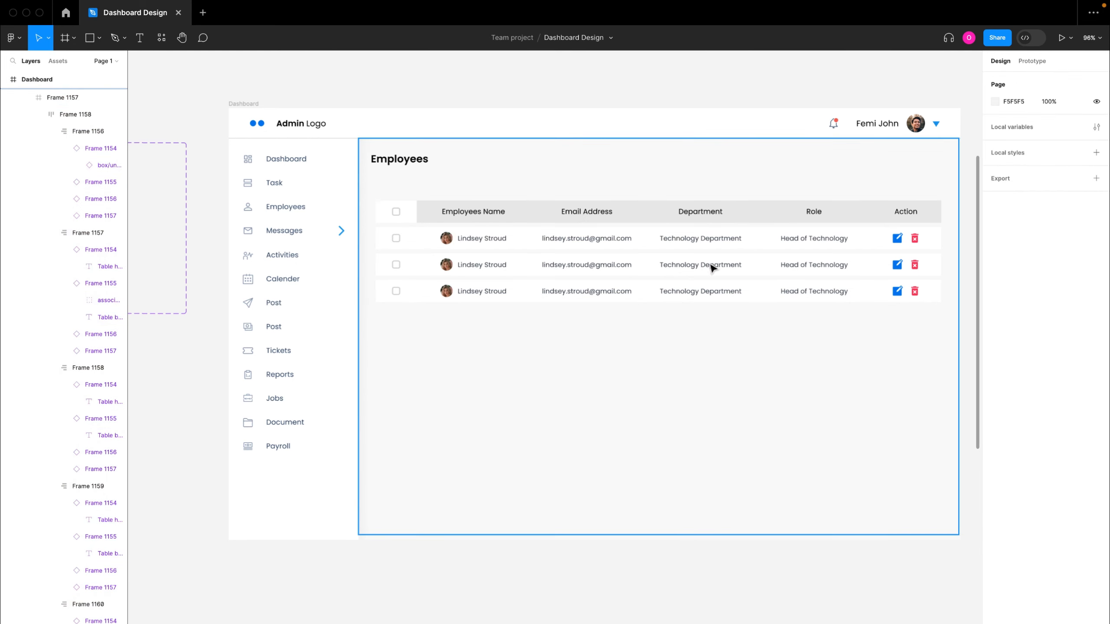
# Set the auto layout alignment of all five table cell component variants to left, vertically centred
pyautogui.hscroll(-5, 712, 267)
pyautogui.click(232, 153)
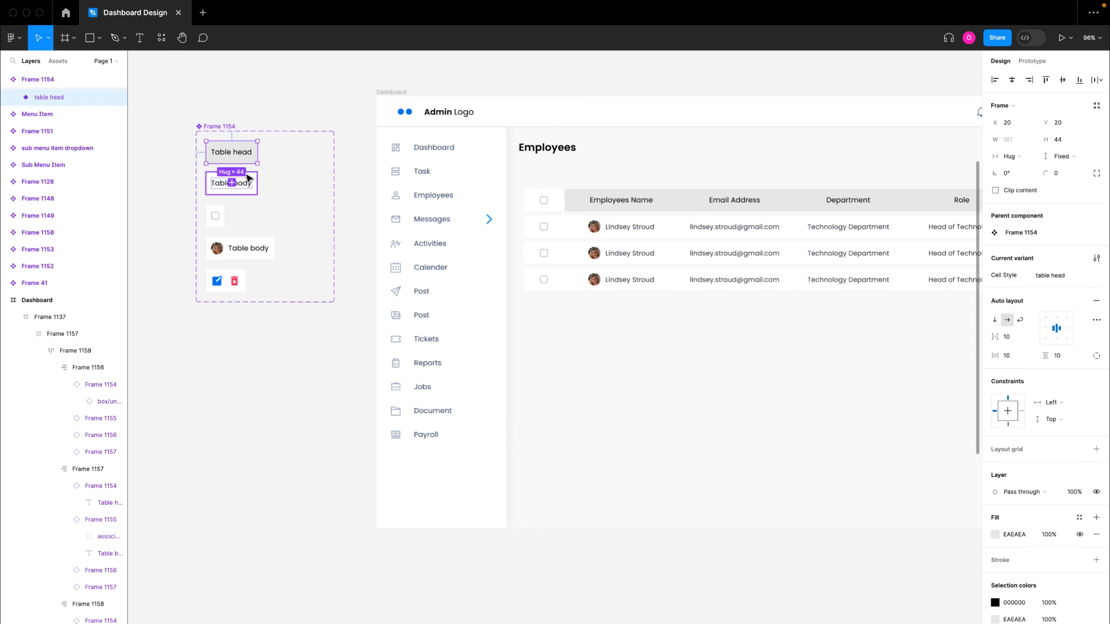
pyautogui.keyDown('shift'); pyautogui.click(244, 183); pyautogui.keyUp('shift')
pyautogui.keyDown('shift'); pyautogui.click(245, 217); pyautogui.keyUp('shift')
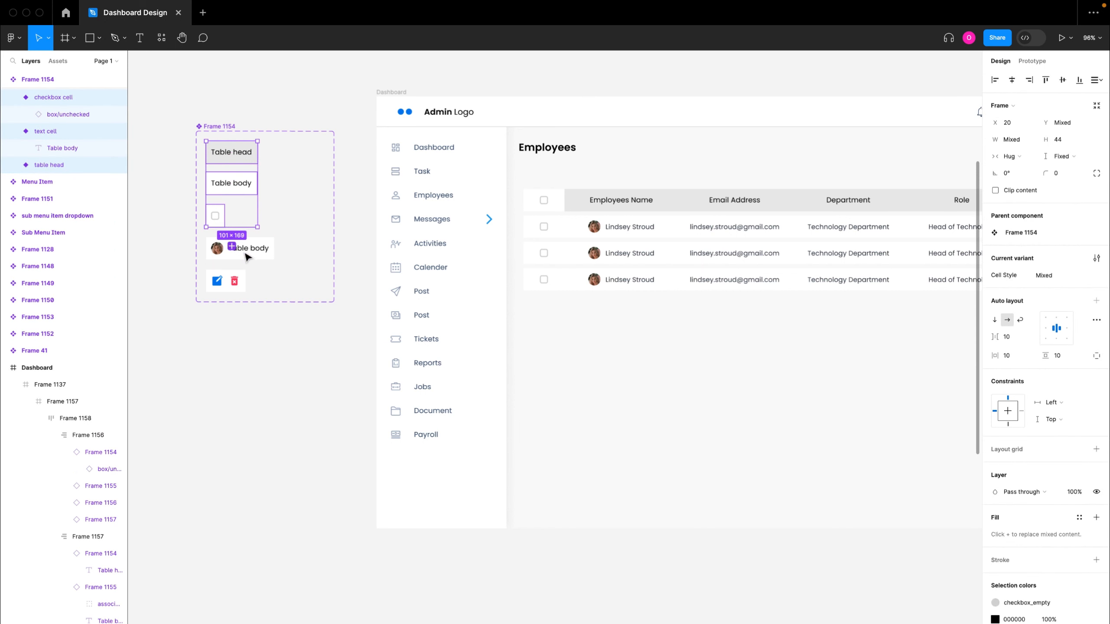
pyautogui.keyDown('shift'); pyautogui.click(247, 256); pyautogui.keyUp('shift')
pyautogui.keyDown('shift'); pyautogui.click(238, 281); pyautogui.keyUp('shift')
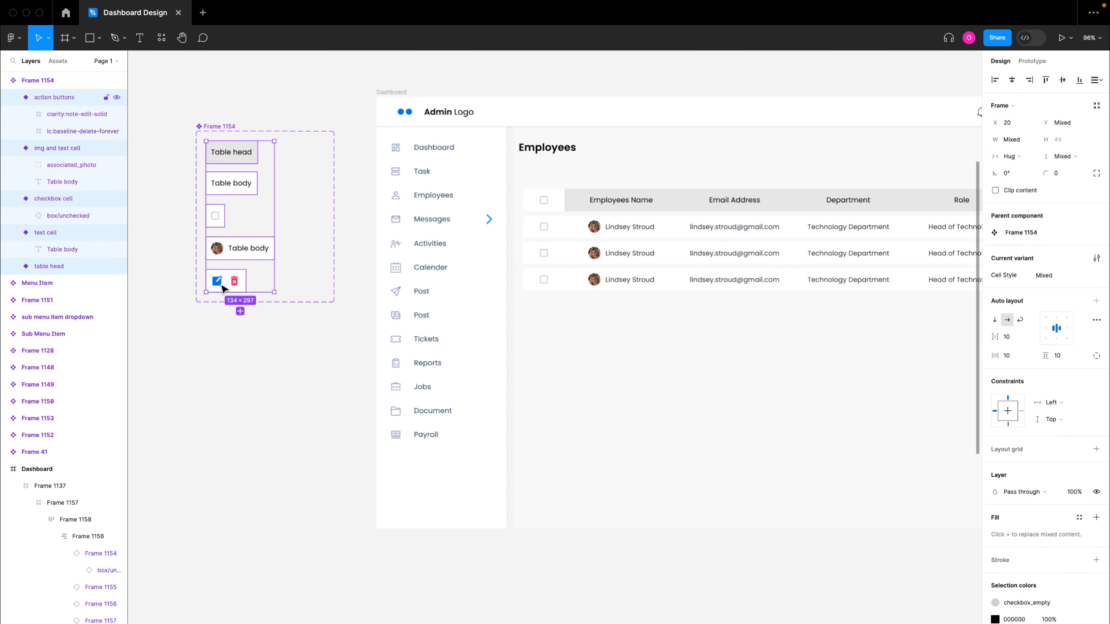
pyautogui.click(1045, 328)
pyautogui.hscroll(4, 800, 328)
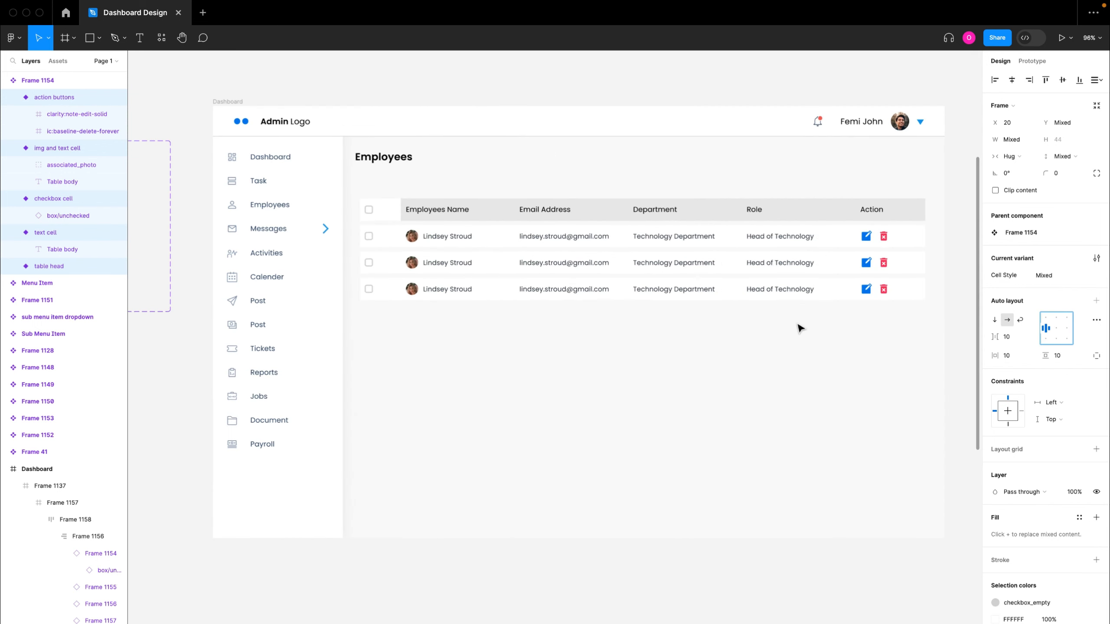
# Set the fill of the checkbox cell in the table's header row to EAEAEA
pyautogui.click(780, 372)
pyautogui.hscroll(1, 713, 324)
pyautogui.scroll(-1, 713, 324)
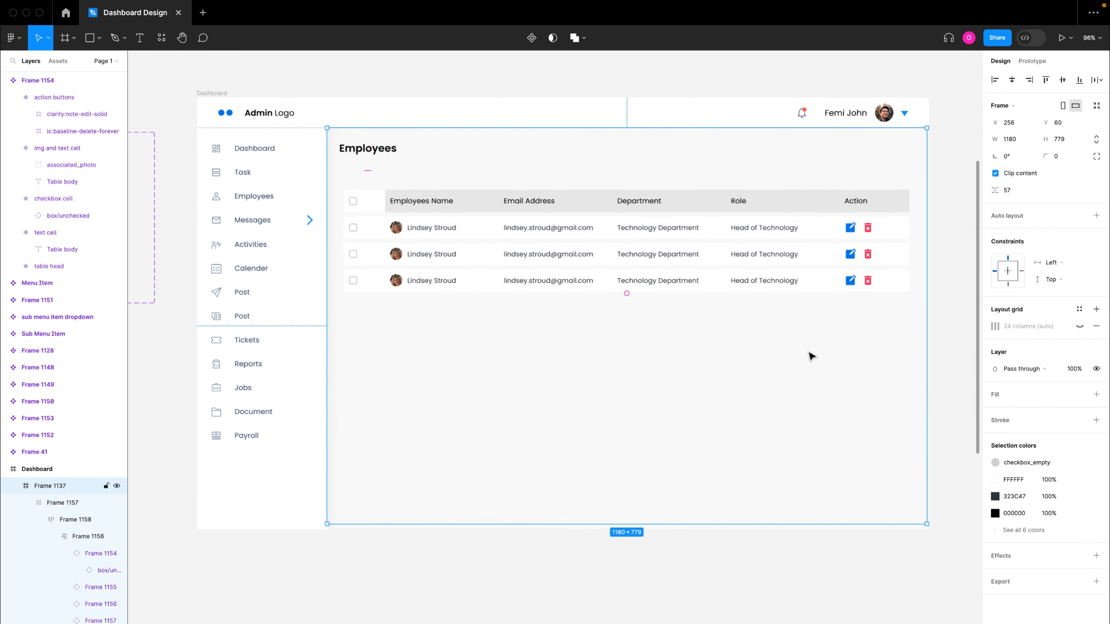
pyautogui.doubleClick(366, 213)
pyautogui.doubleClick(366, 213)
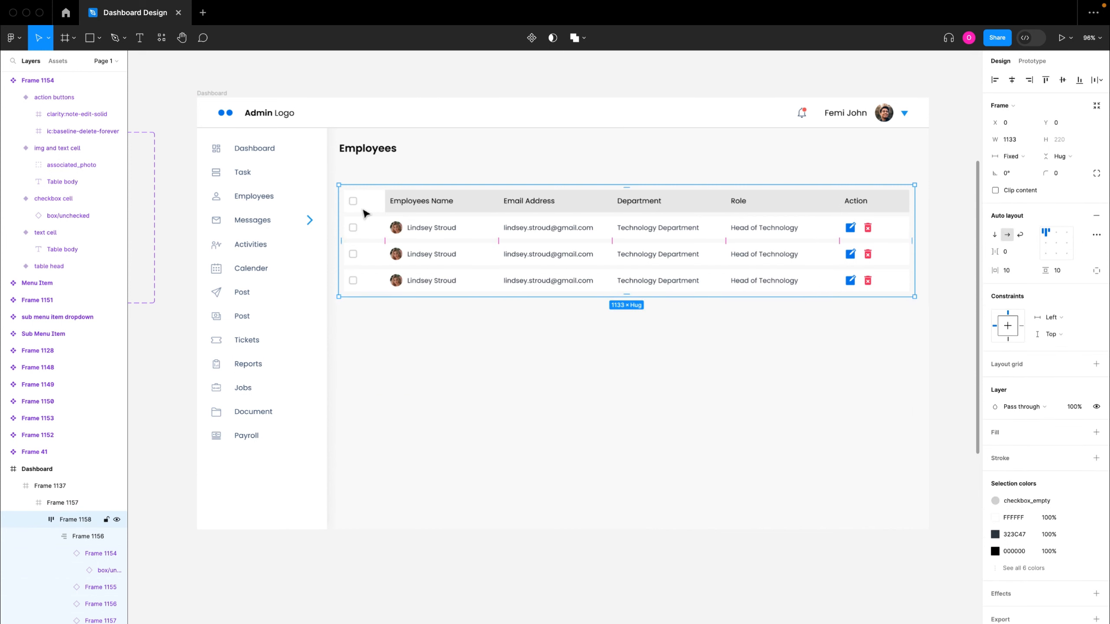
pyautogui.doubleClick(366, 214)
pyautogui.doubleClick(375, 210)
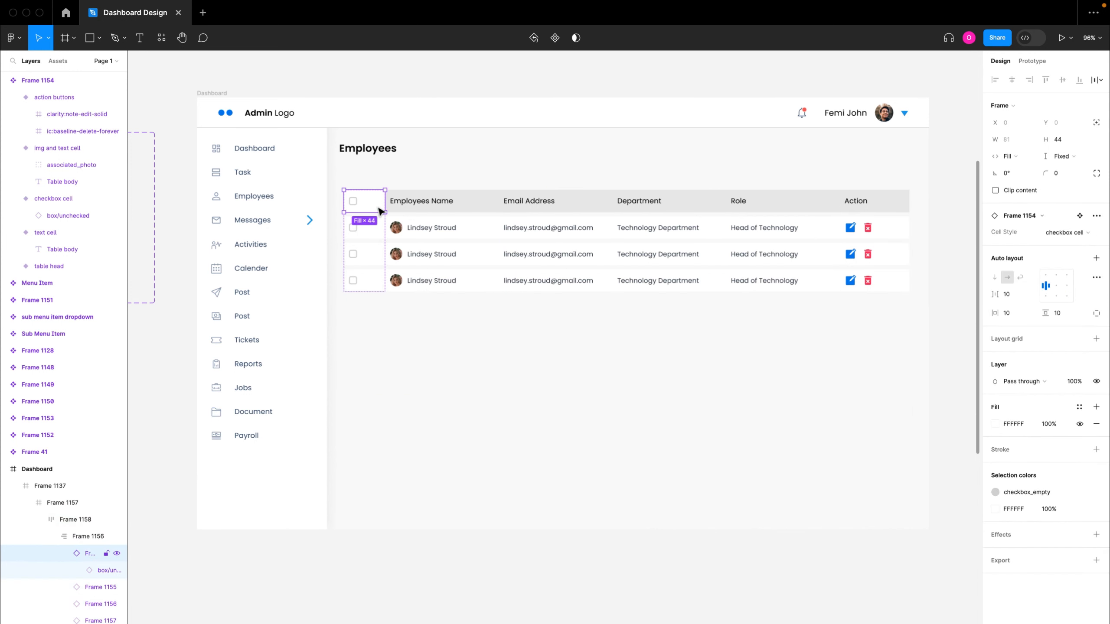
pyautogui.click(1015, 424)
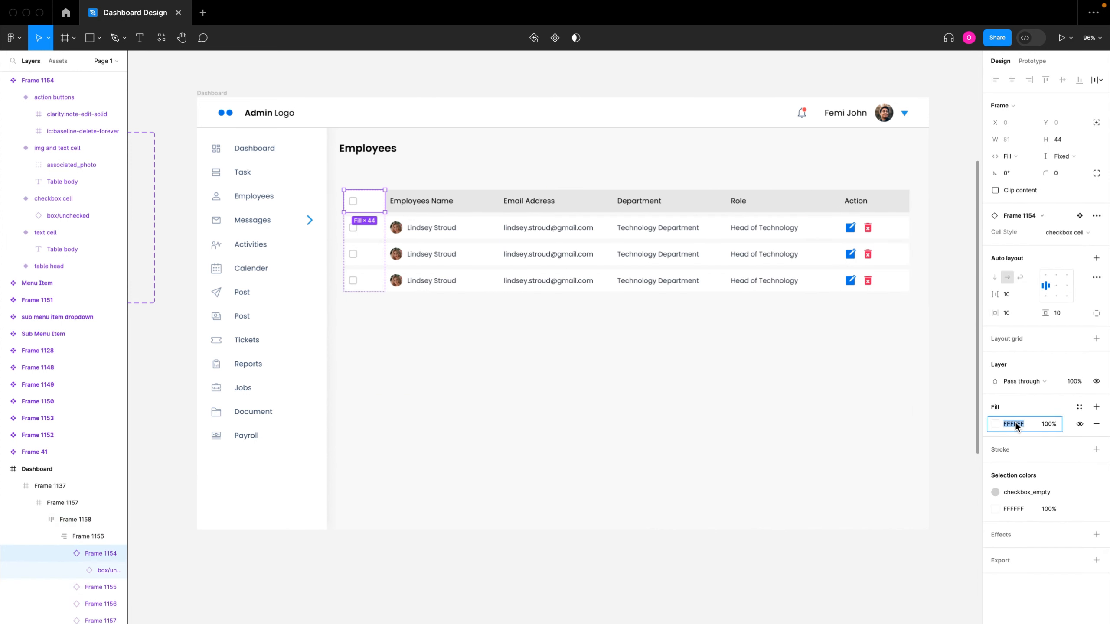
pyautogui.write('eaeaea')
pyautogui.press('Return')
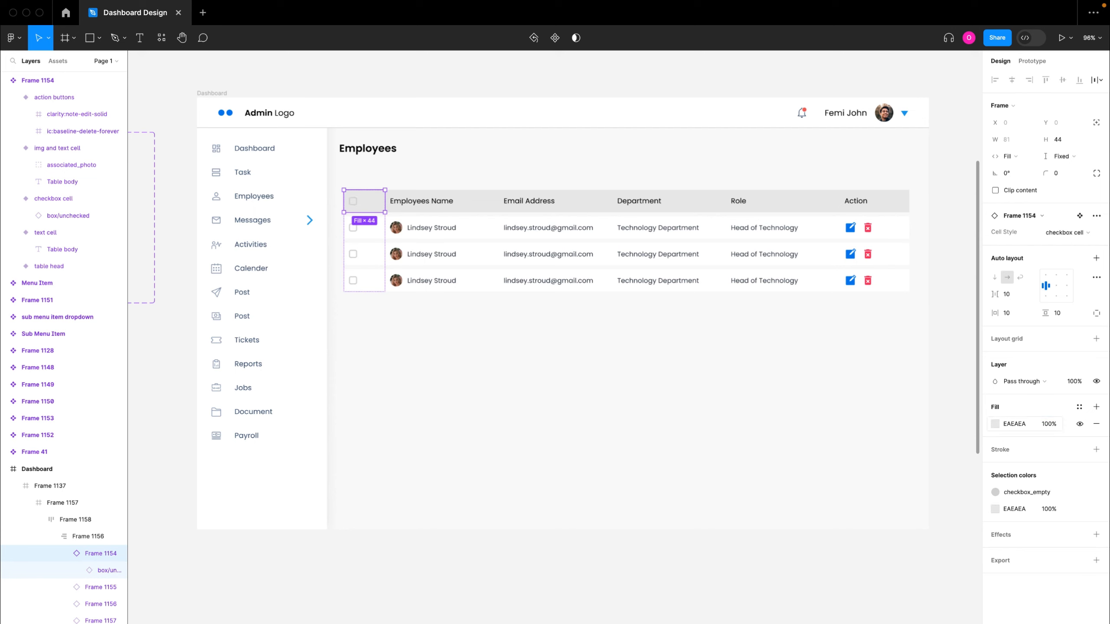
# Set the colour of the checkbox in the table's header row to FFFFFF
pyautogui.click(356, 205)
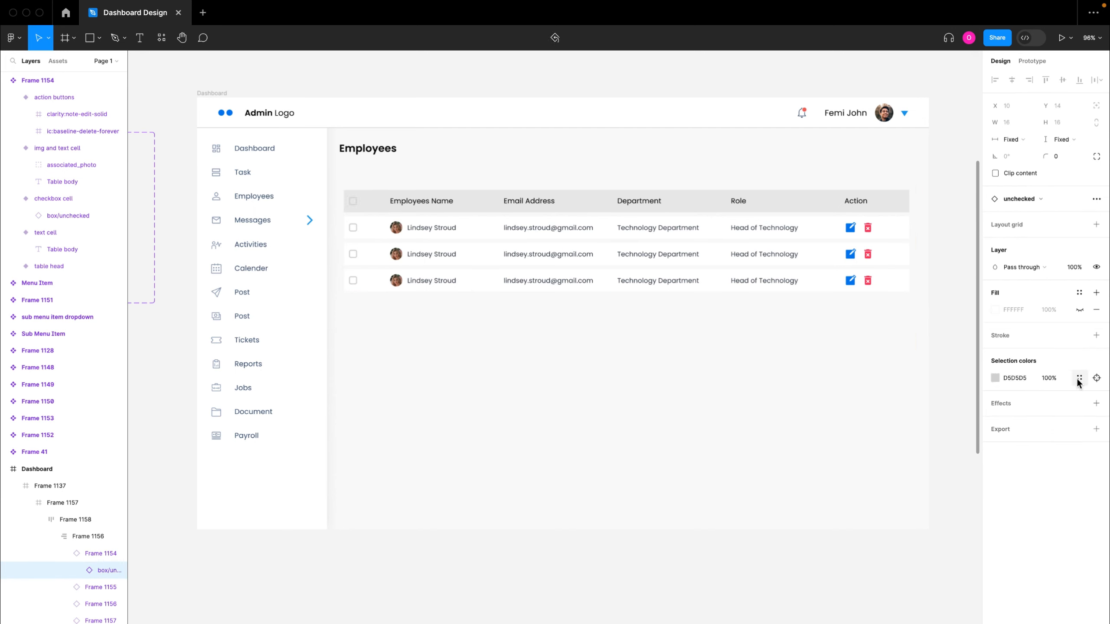
pyautogui.click(995, 379)
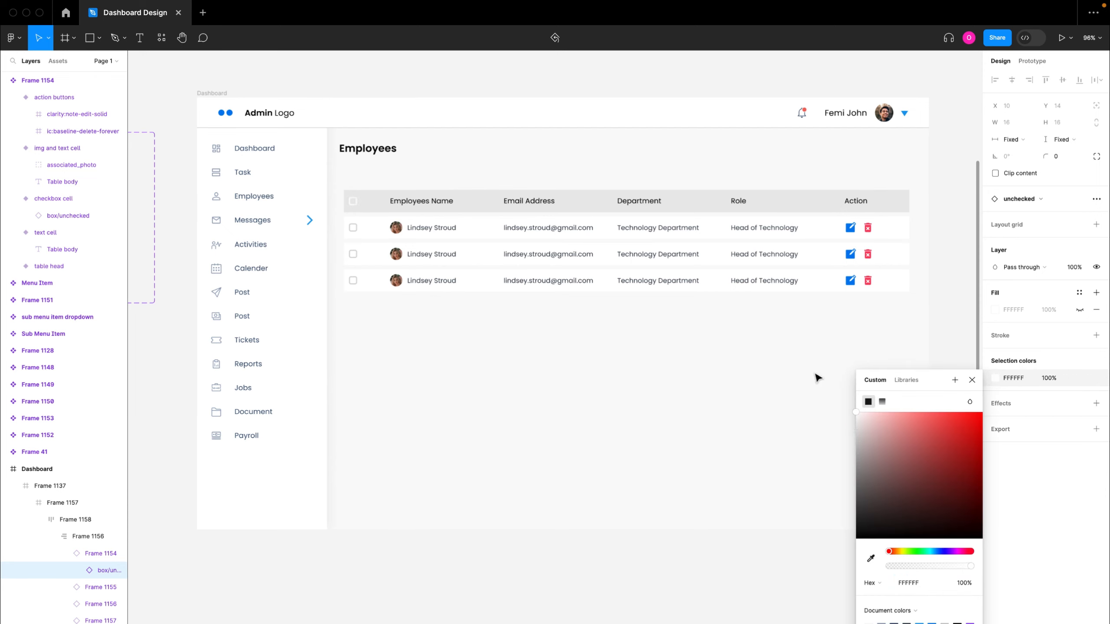
pyautogui.press('super+z')
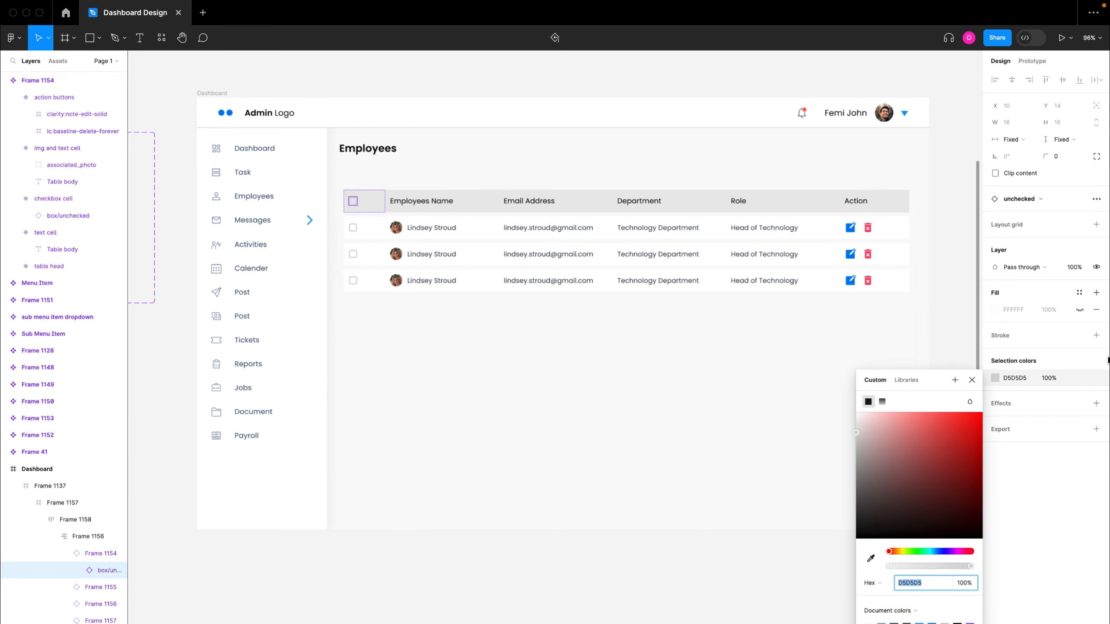
pyautogui.click(883, 346)
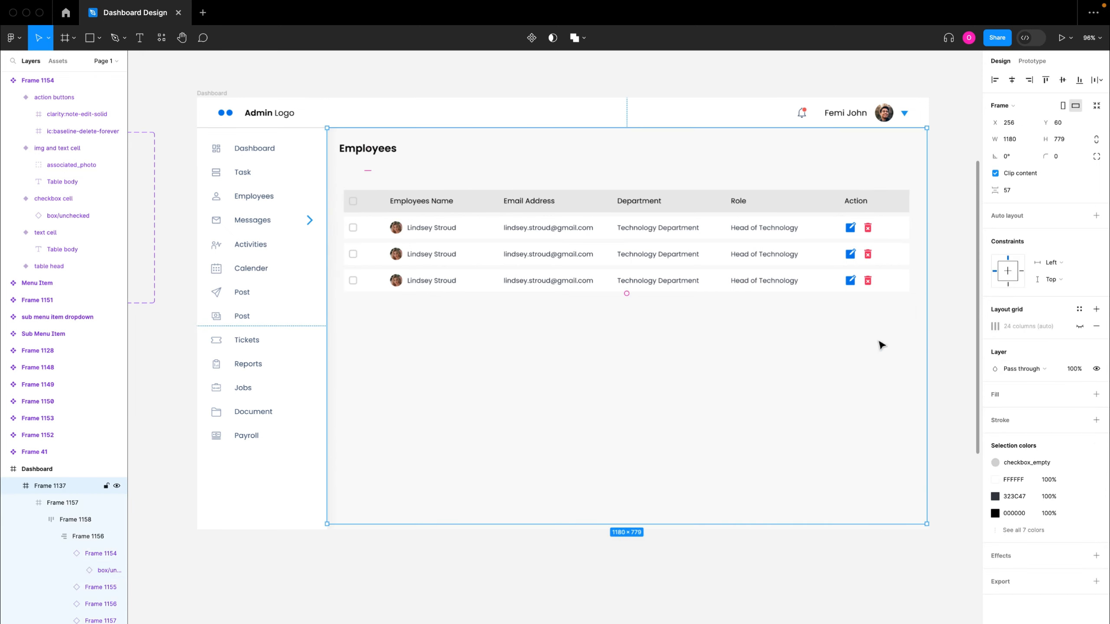
pyautogui.doubleClick(355, 204)
pyautogui.doubleClick(356, 204)
pyautogui.doubleClick(355, 204)
pyautogui.doubleClick(356, 203)
pyautogui.doubleClick(356, 204)
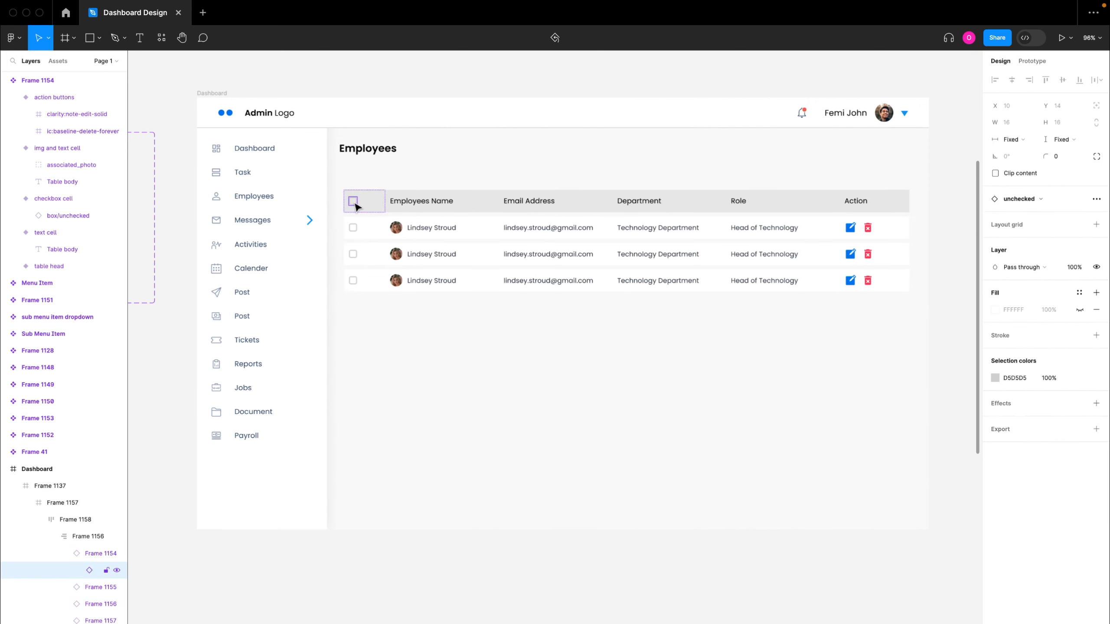
pyautogui.click(714, 340)
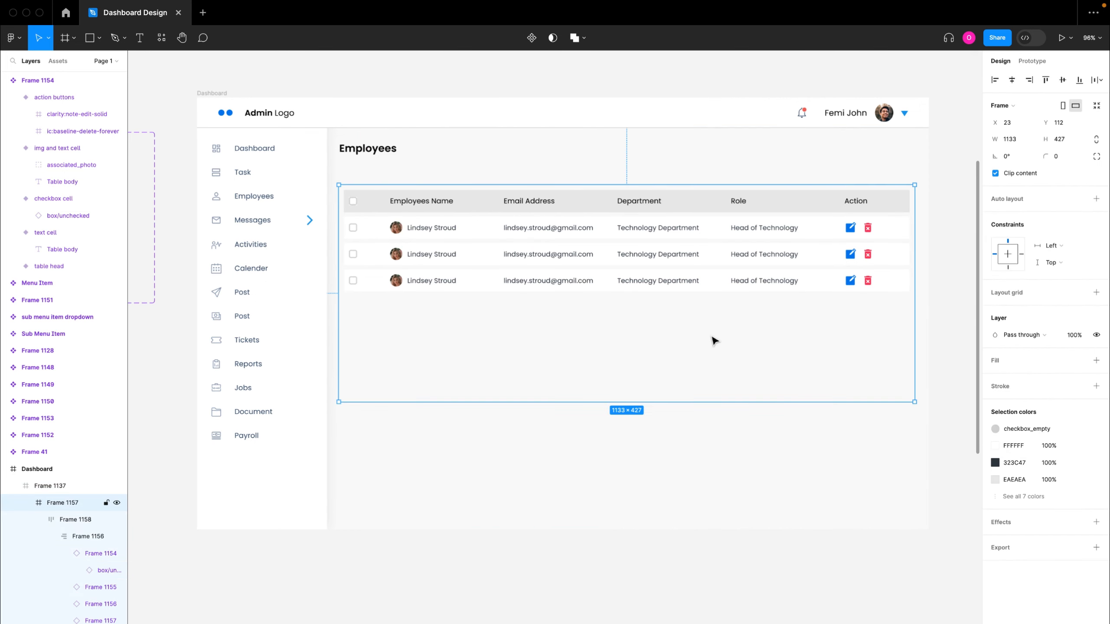
# Change the Department text in the first body row to "Technology Department department" and clear the selection
pyautogui.hscroll(2, 714, 340)
pyautogui.click(896, 331)
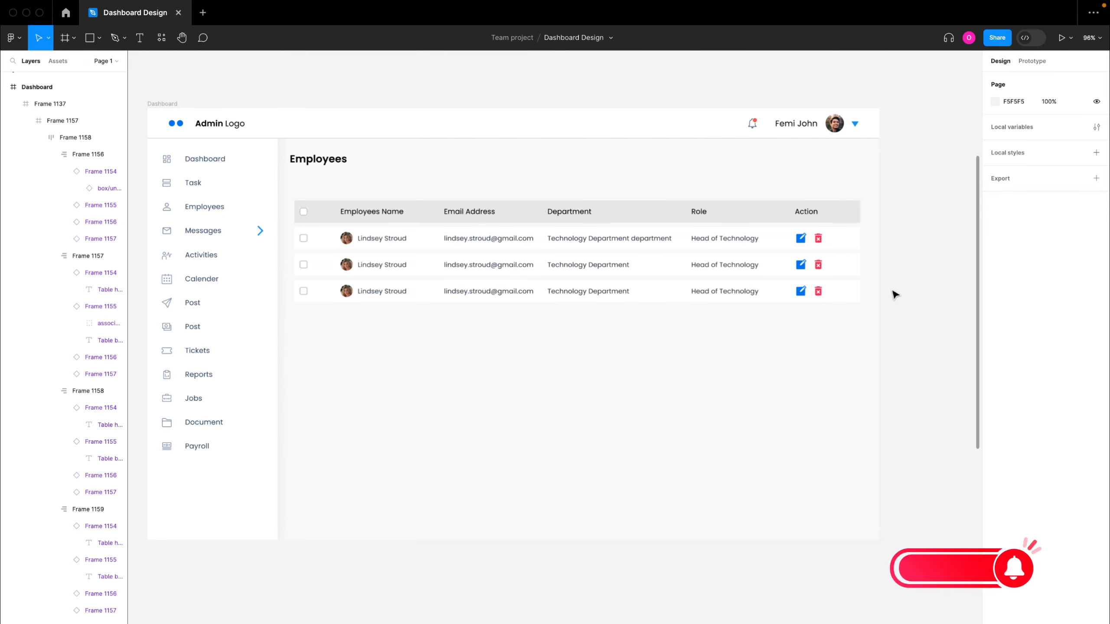
# Review the original dashboard page, the table cell component variants and the Employees table on the canvas
pyautogui.scroll(-5, 895, 294)
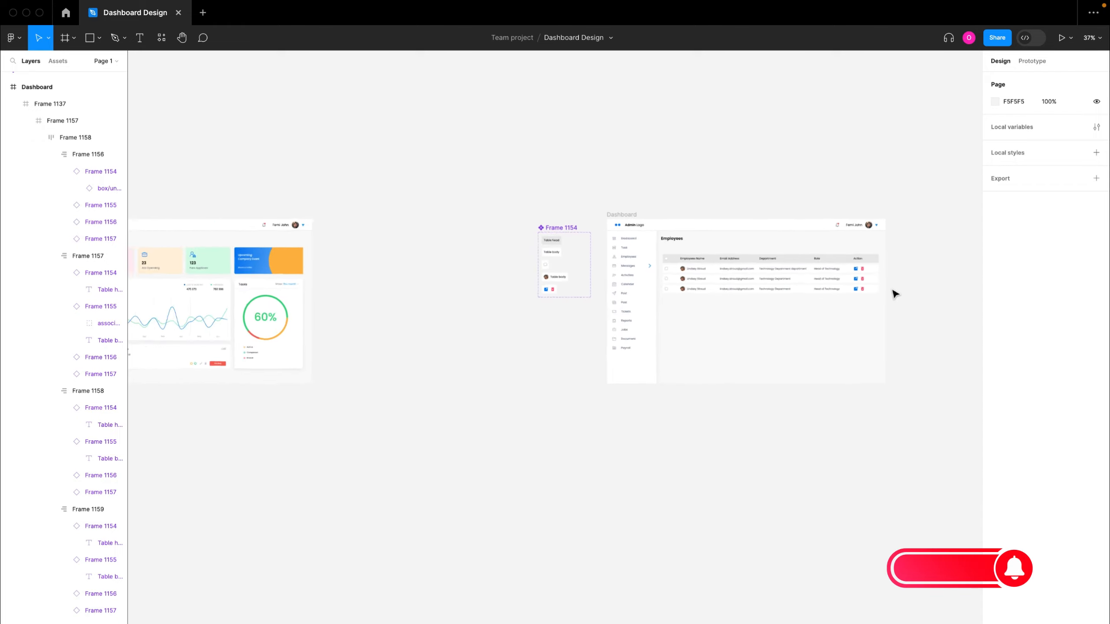
pyautogui.hscroll(-4, 895, 294)
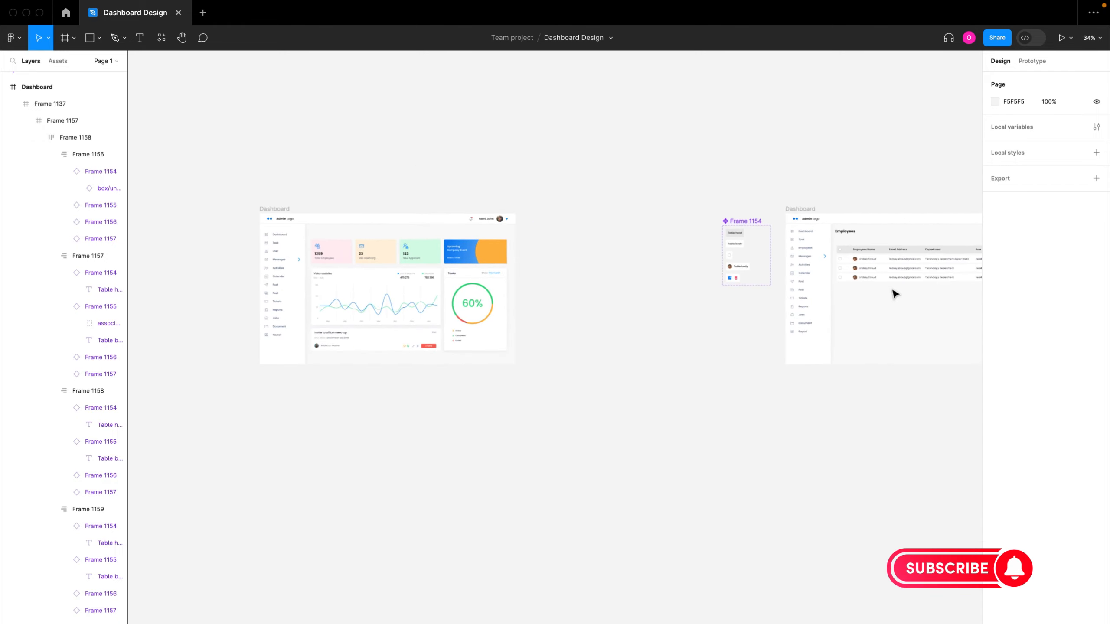
pyautogui.hscroll(-3, 581, 332)
pyautogui.scroll(3, 582, 332)
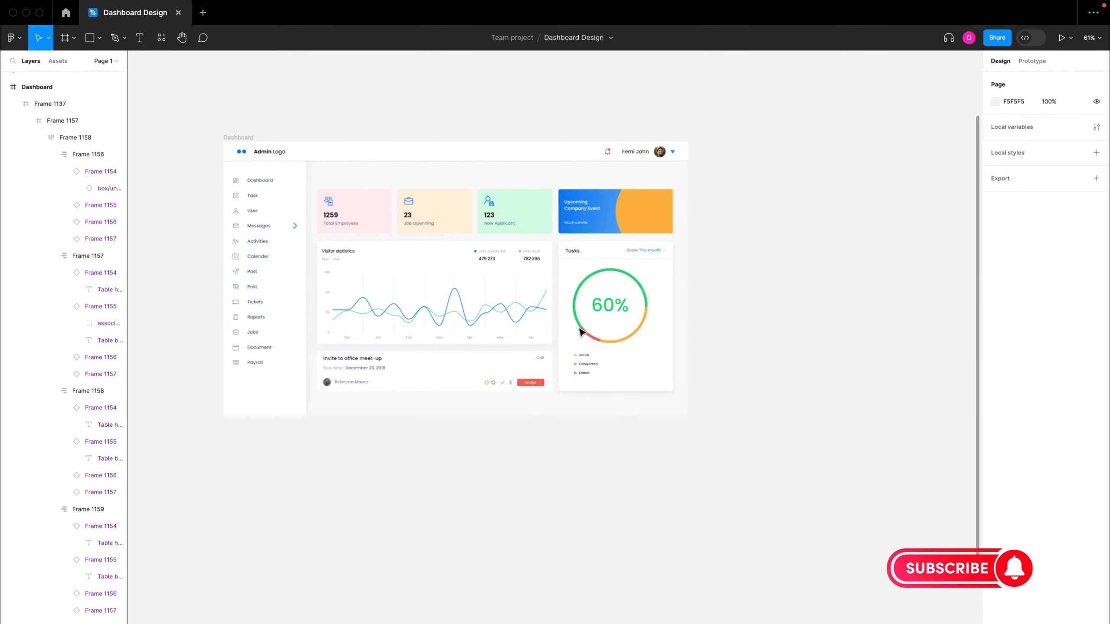
pyautogui.hscroll(-3, 581, 331)
pyautogui.scroll(2, 582, 331)
pyautogui.scroll(3, 581, 332)
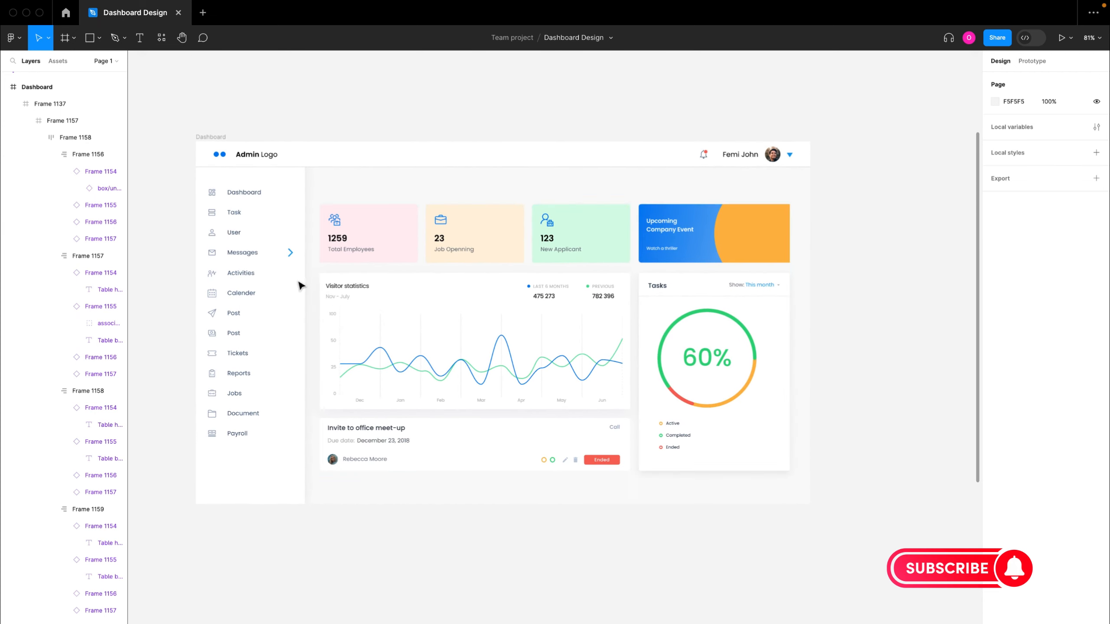
pyautogui.scroll(-3, 459, 249)
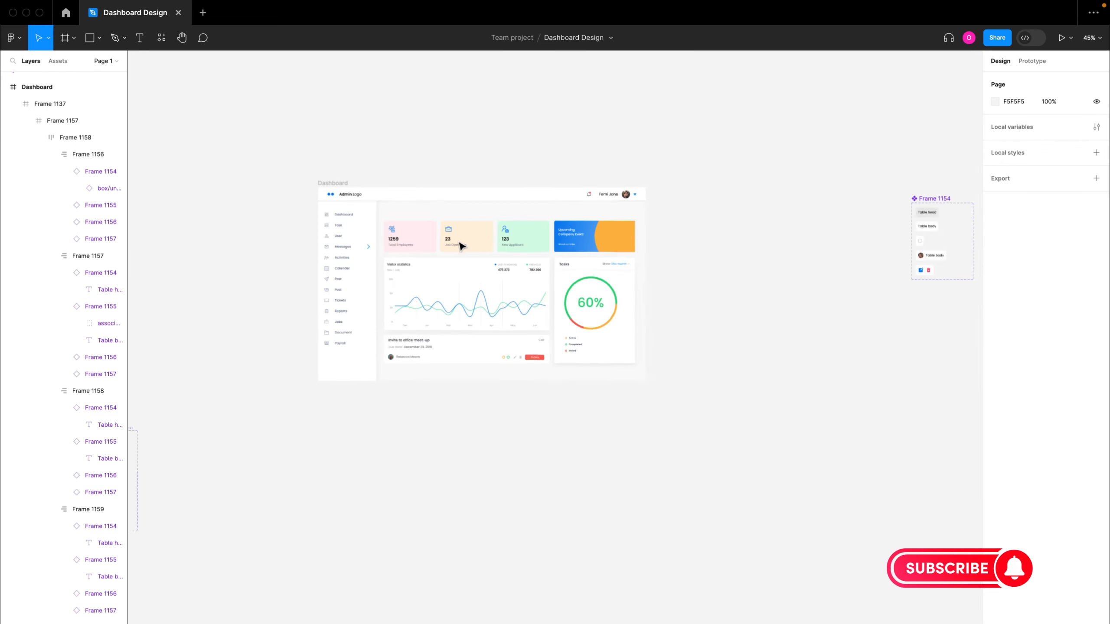
pyautogui.hscroll(10, 459, 248)
pyautogui.scroll(2, 458, 248)
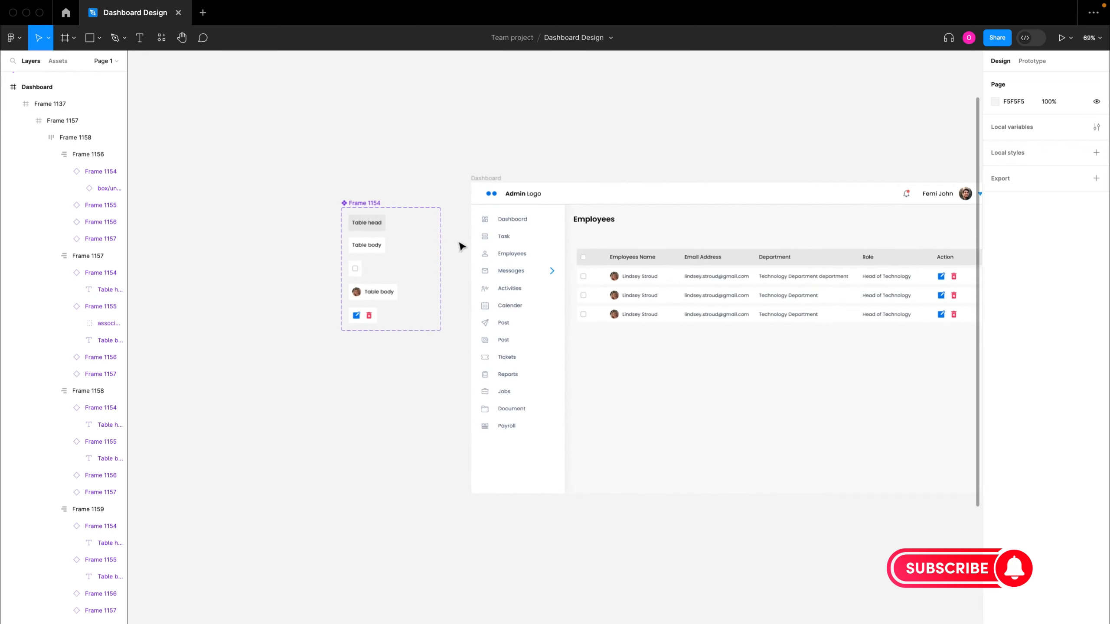
pyautogui.scroll(2, 459, 247)
pyautogui.hscroll(3, 459, 247)
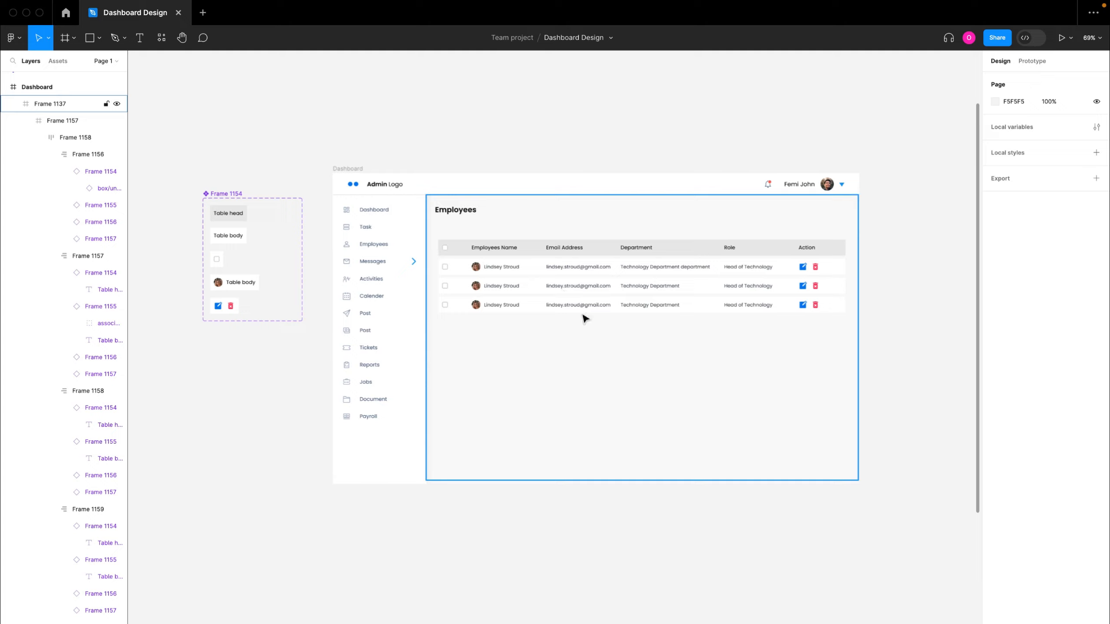